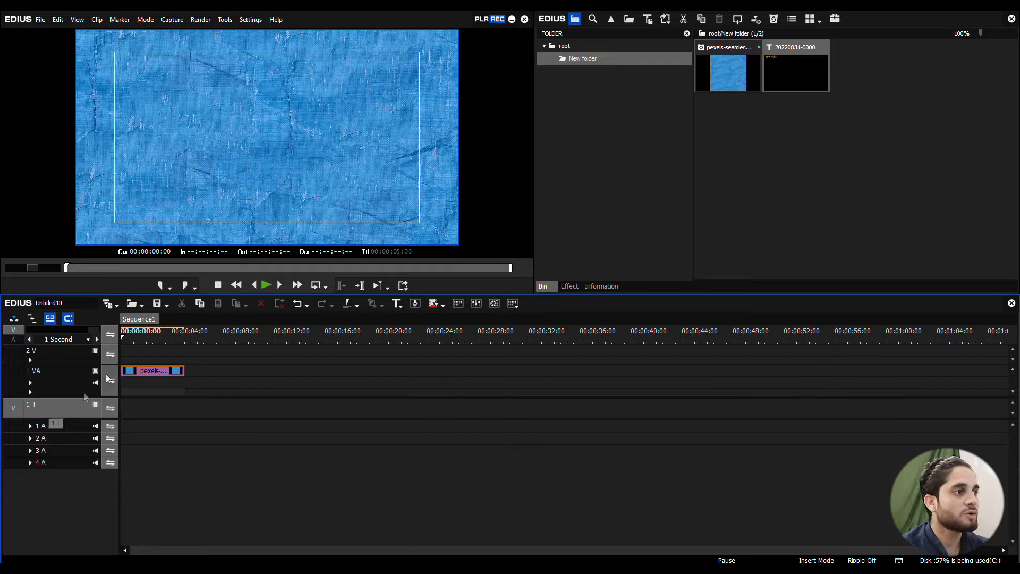
Step: Patch the video source channel to the 1 VA track and return it to the 1 T title track
click(65, 380)
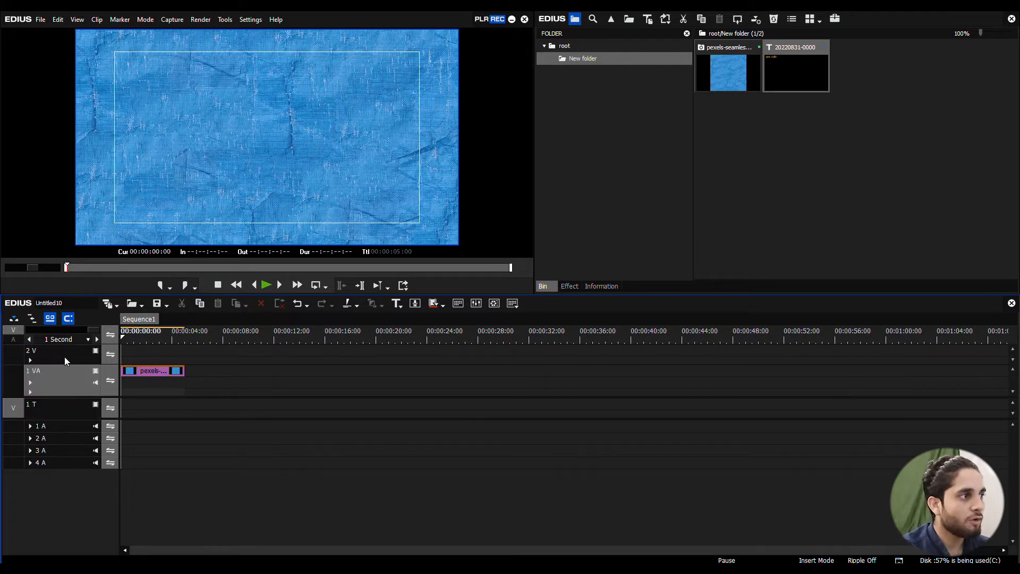
click(64, 356)
click(61, 406)
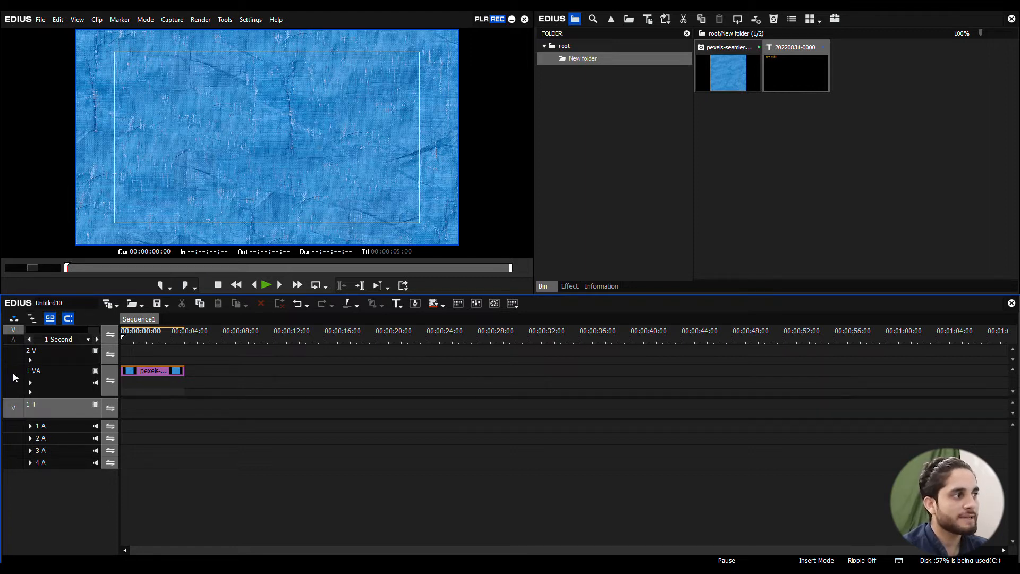
drag(14, 408, 14, 374)
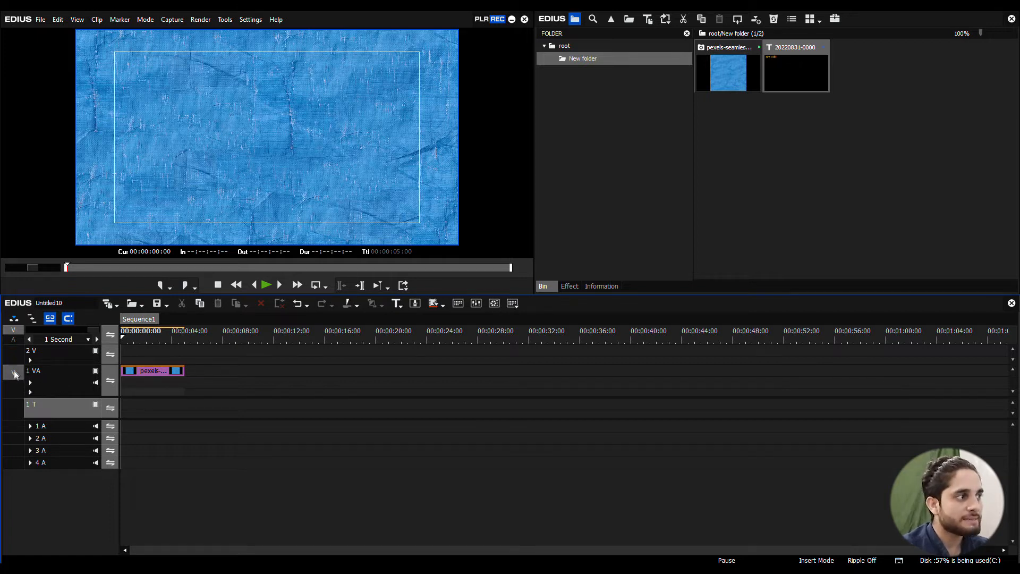
drag(15, 376, 16, 408)
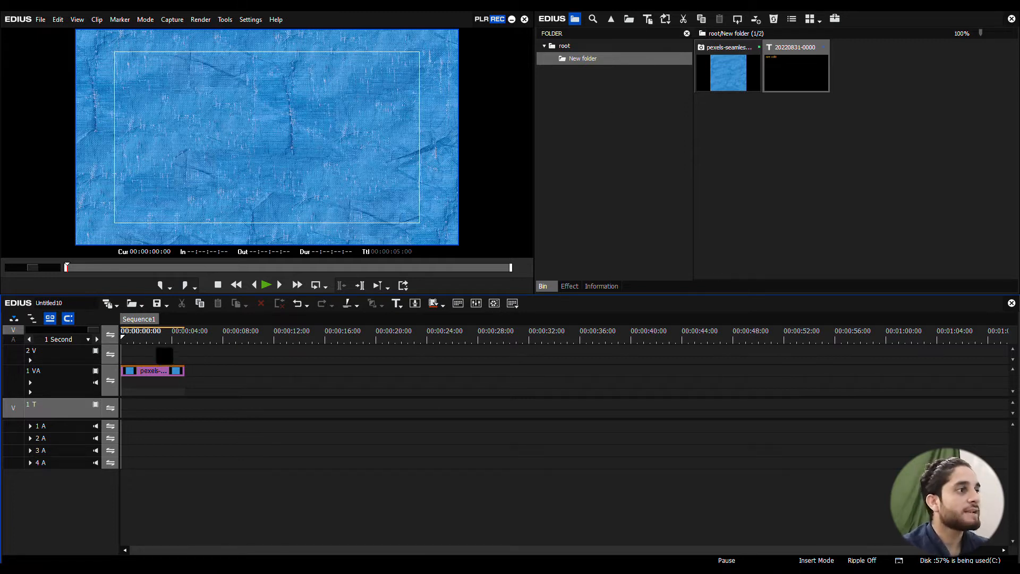
Step: Place the playhead at 00:00:02:12 over the background clip and create a new Quick Titler title on the 1 T track
mouse_move(136, 334)
mouse_down()
mouse_move(157, 335)
mouse_move(125, 343)
mouse_up()
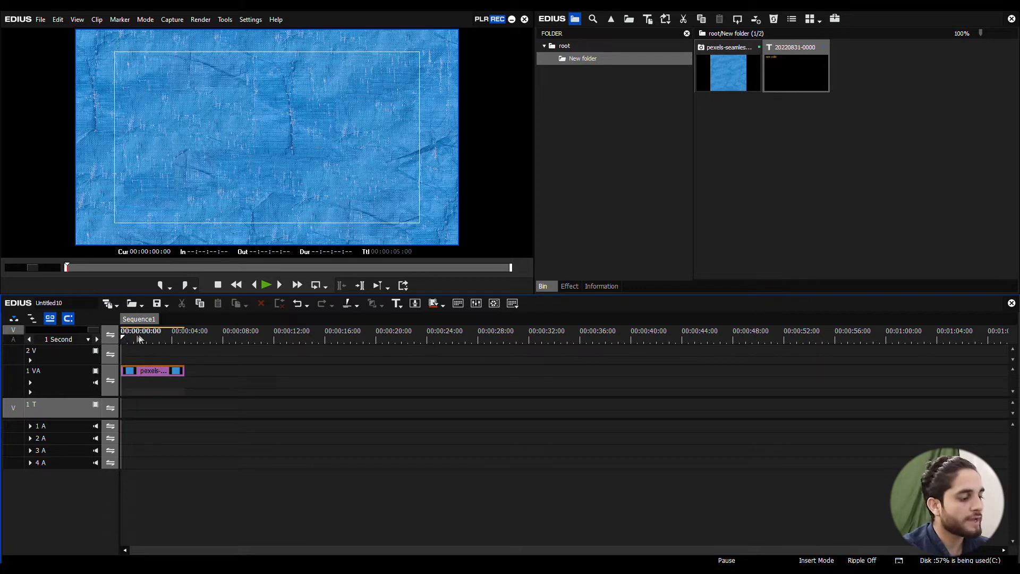
drag(135, 337, 121, 341)
click(159, 335)
key(ctrl+t)
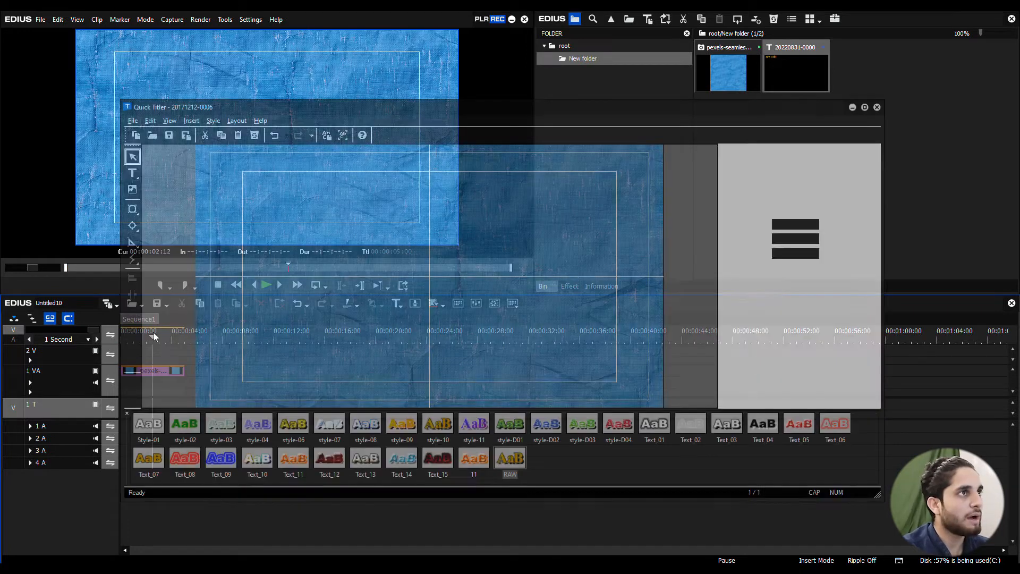
drag(299, 108, 454, 110)
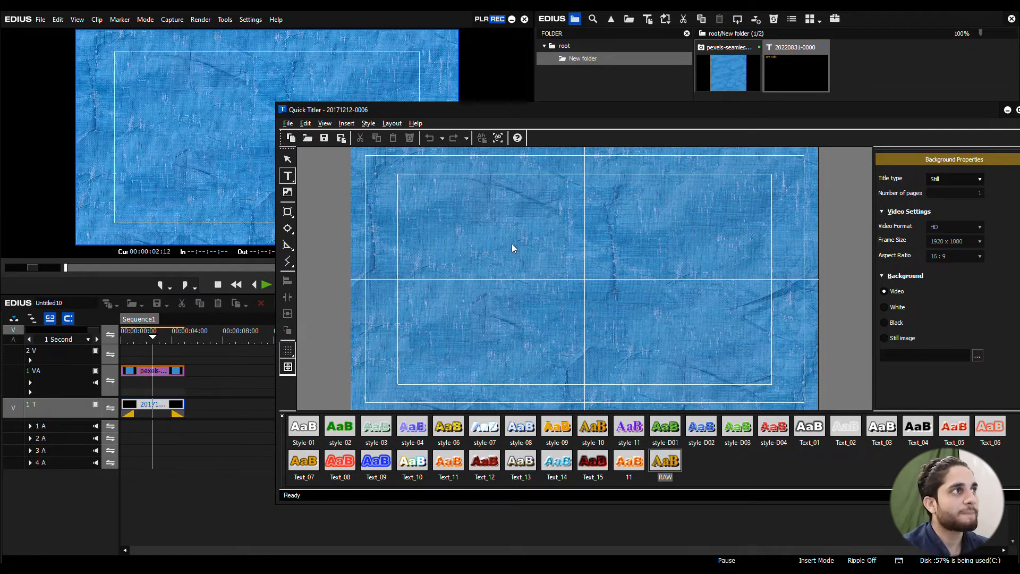
drag(541, 112, 356, 130)
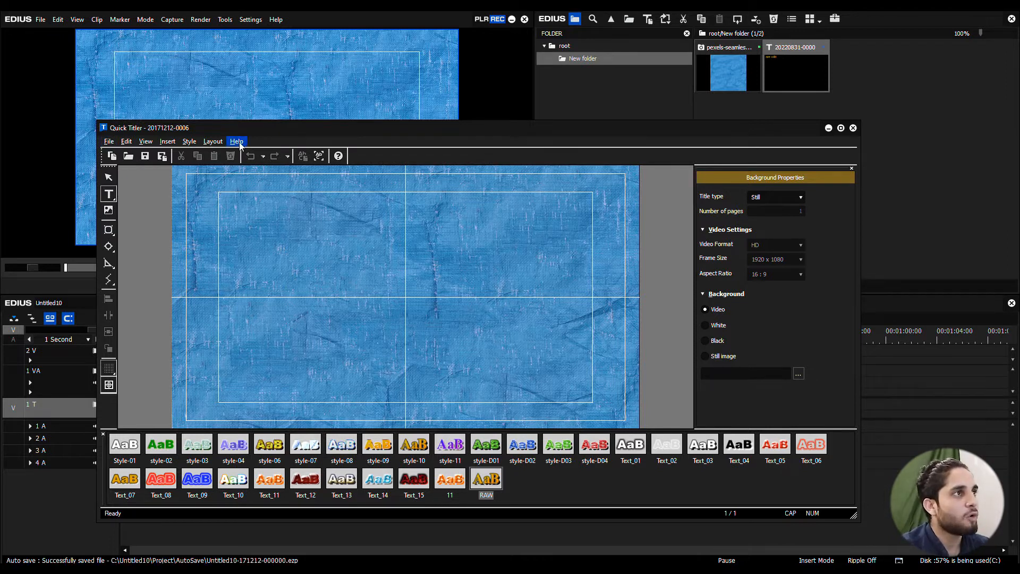
Step: Browse This PC for an existing Quick Titler file and cancel without opening one
click(109, 143)
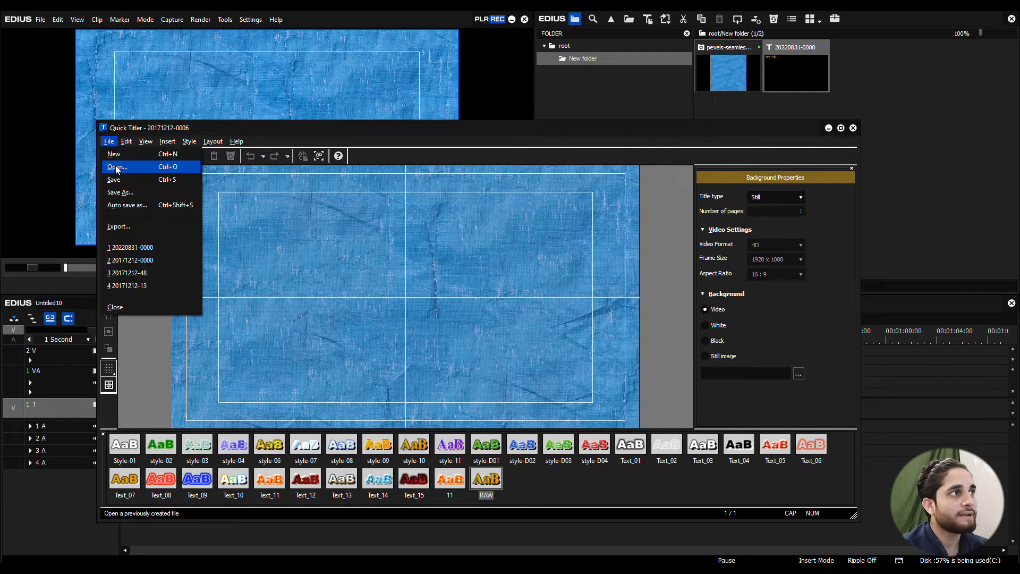
click(165, 166)
click(368, 343)
scroll(484, 340, down, 1)
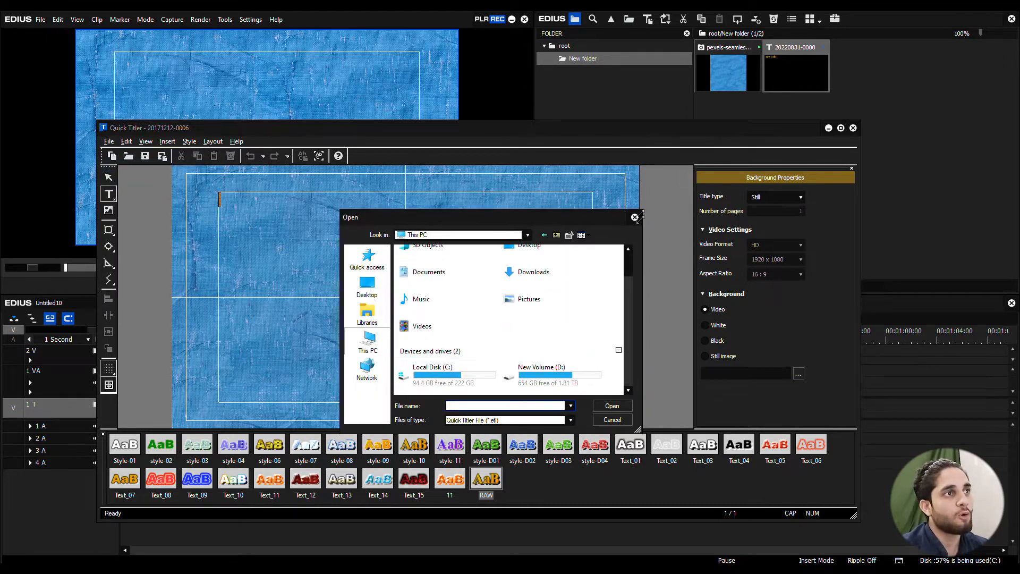
click(620, 422)
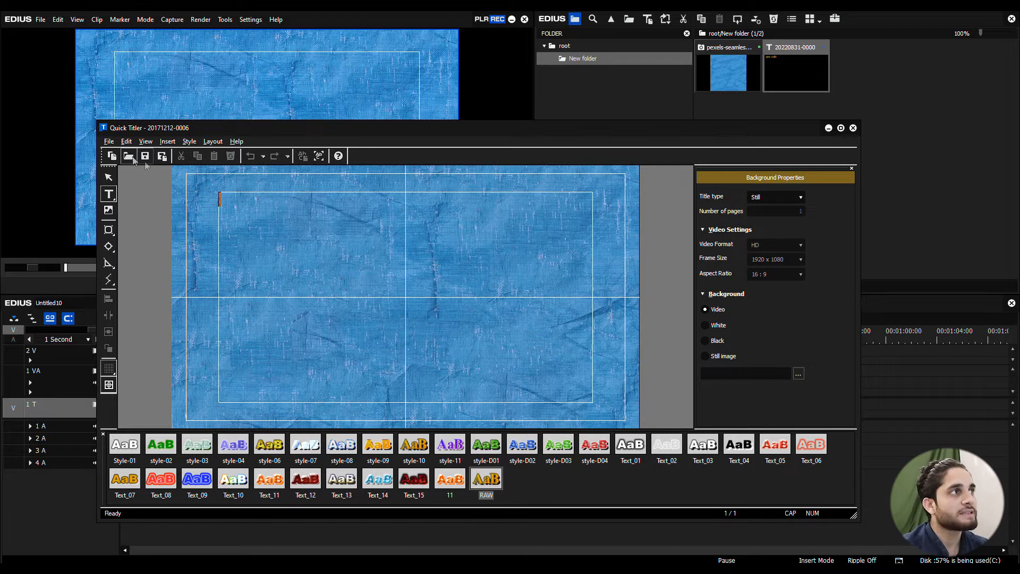
Step: Hide the Quick Titler file toolbar and show it again
click(109, 141)
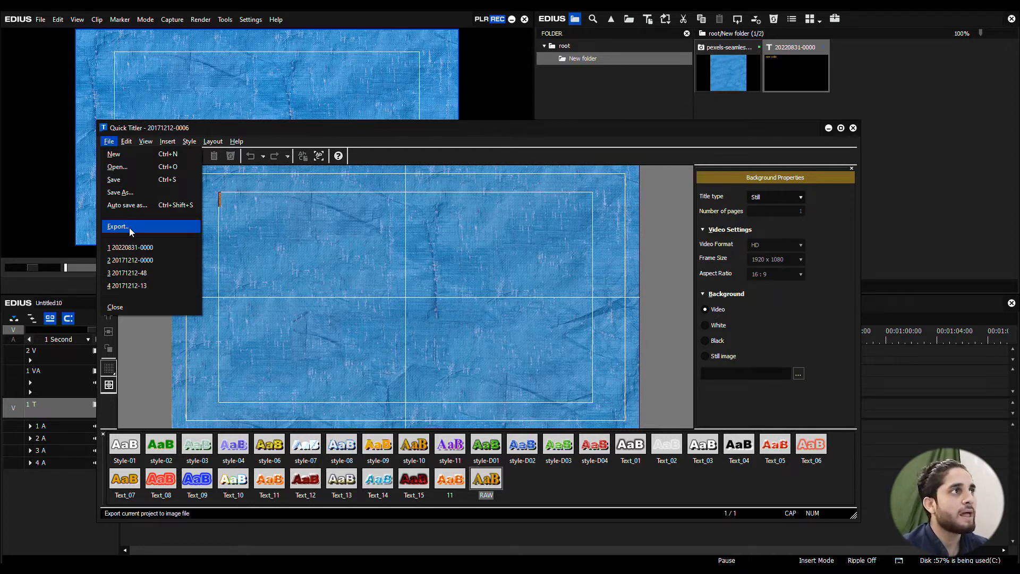
mouse_move(129, 143)
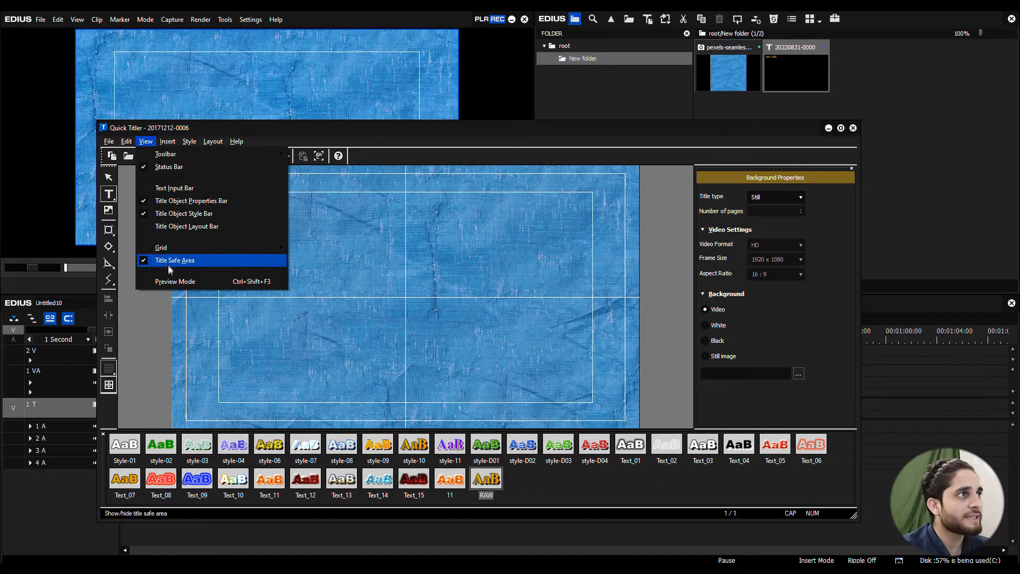
mouse_move(169, 157)
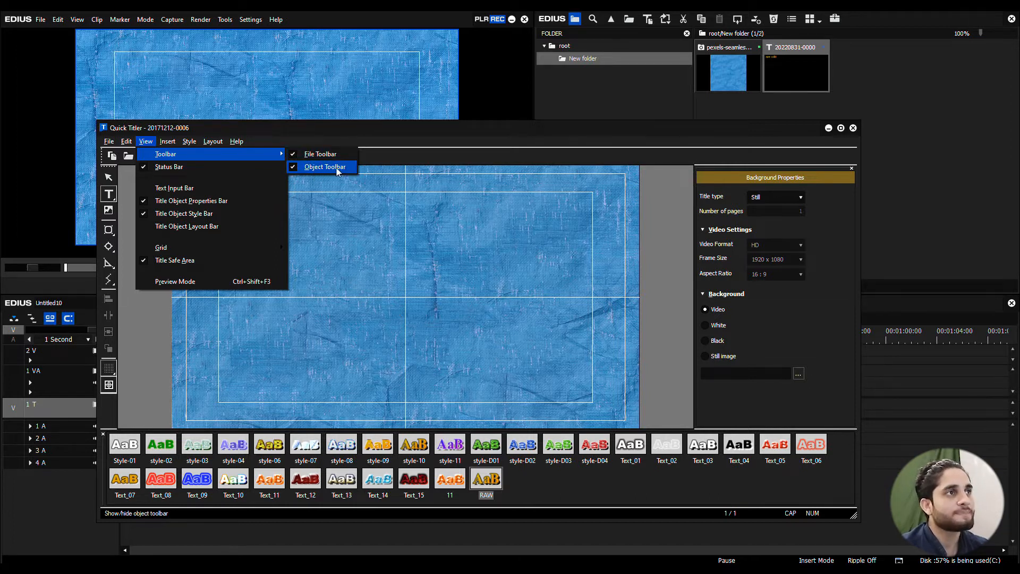
click(293, 154)
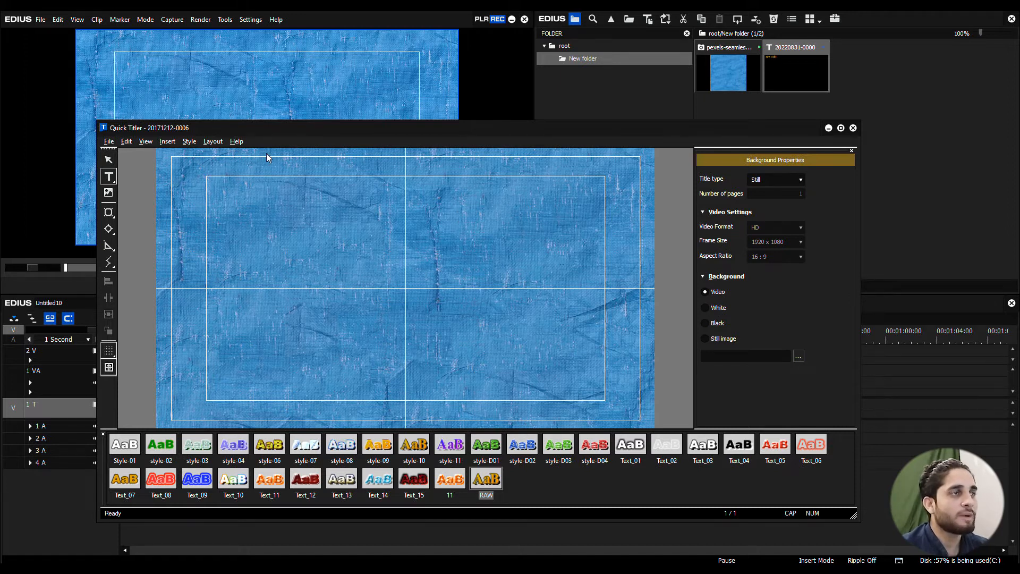
click(145, 141)
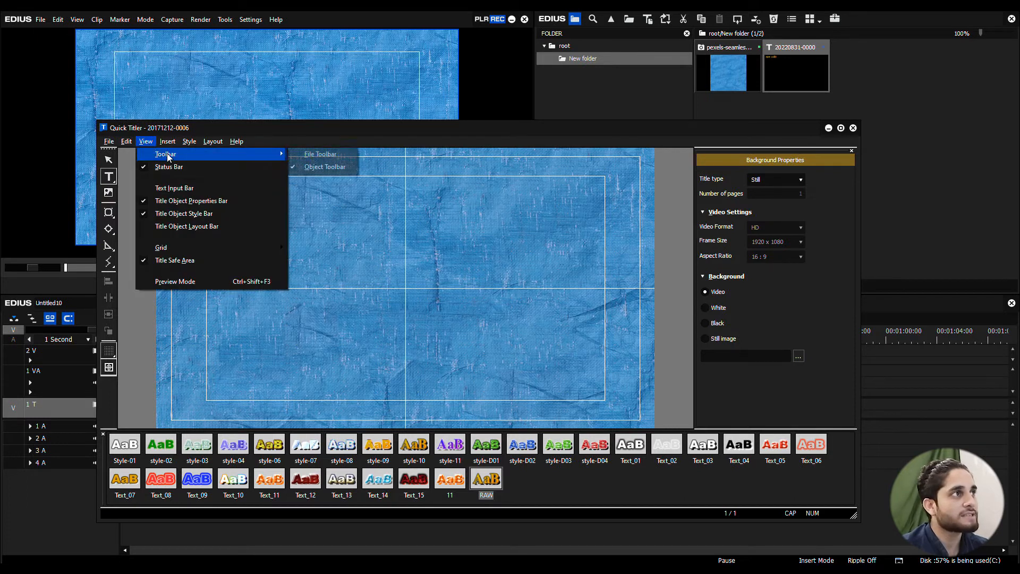
click(294, 156)
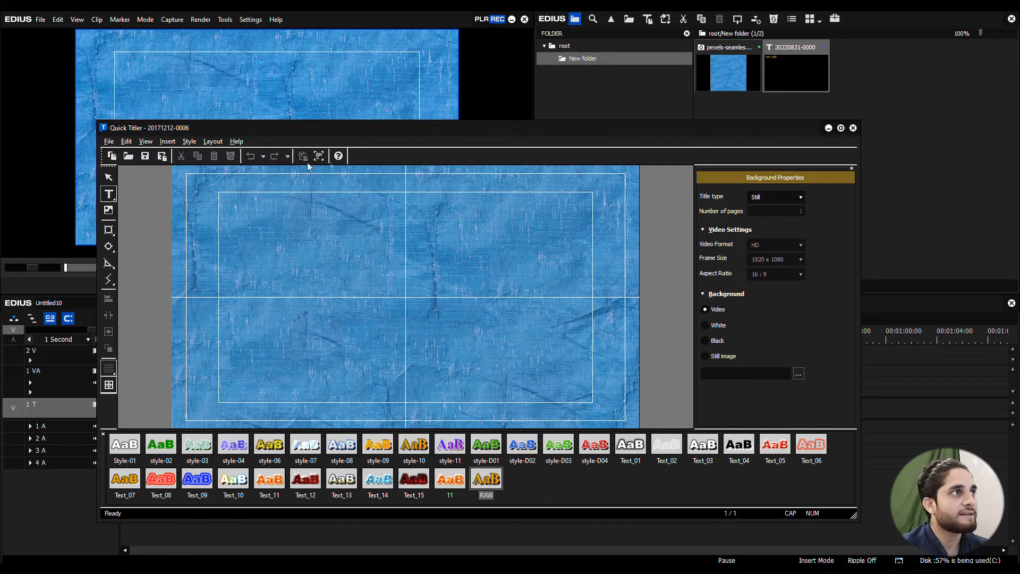
Step: Hide the object toolbar with the drawing tools and restore it
click(149, 142)
mouse_move(166, 155)
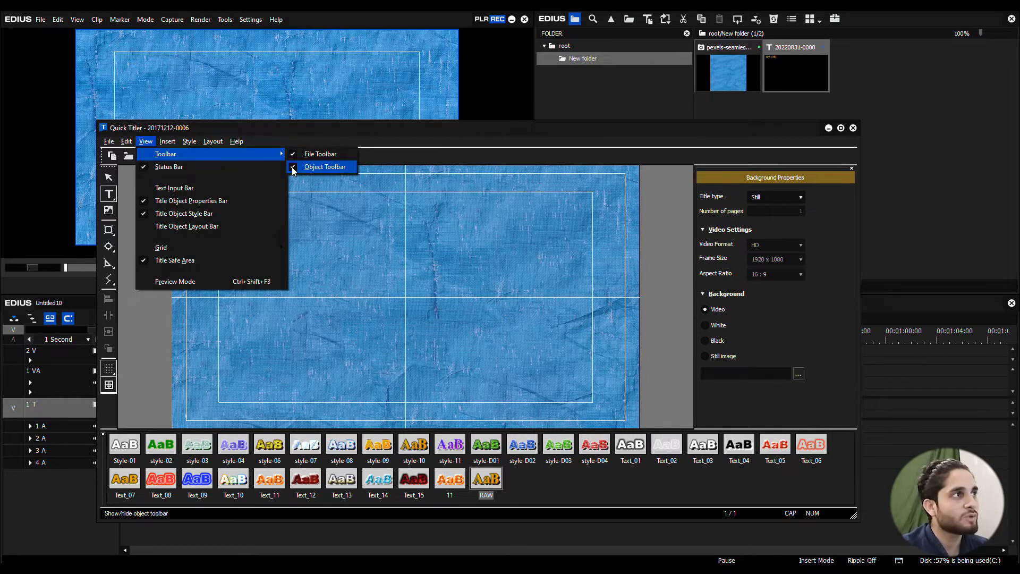
click(294, 168)
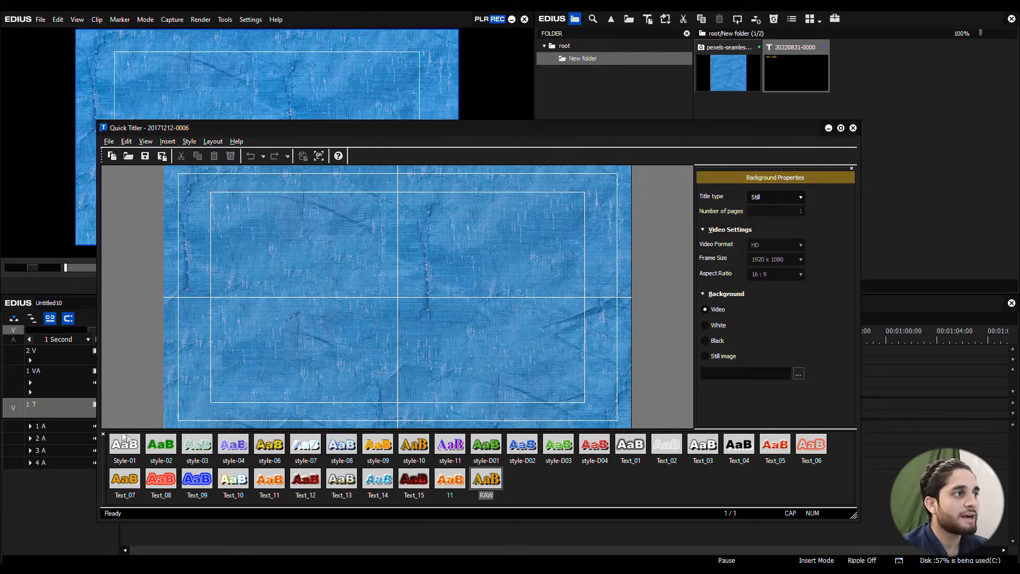
click(144, 141)
mouse_move(284, 156)
click(294, 170)
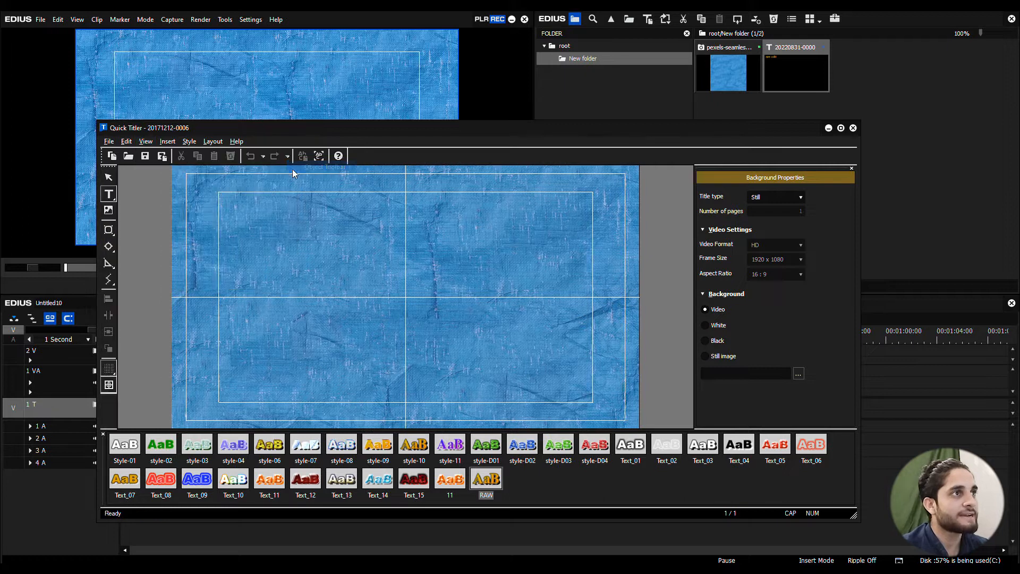
Step: Turn the Quick Titler status bar off and back on
click(151, 143)
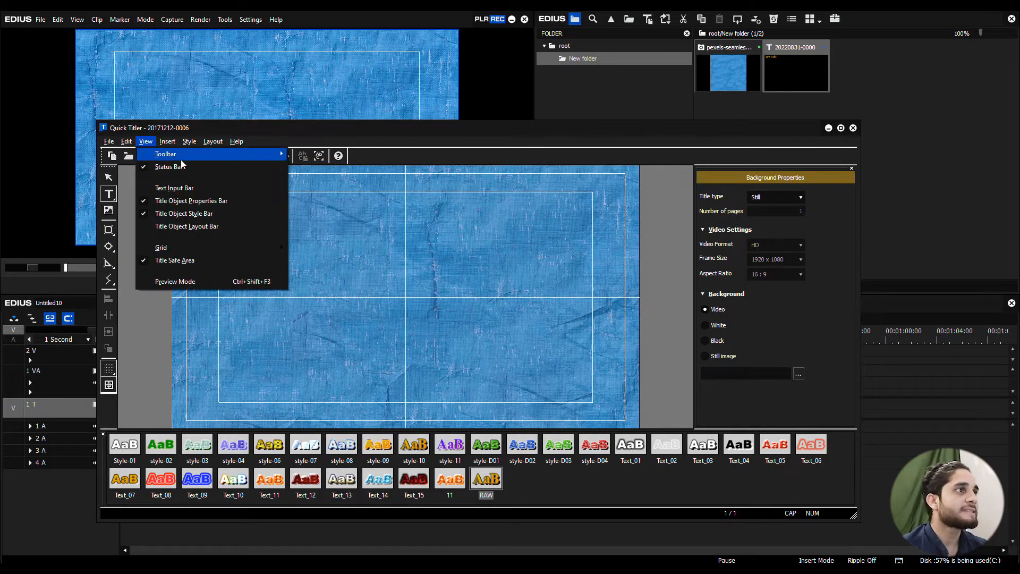
mouse_move(171, 158)
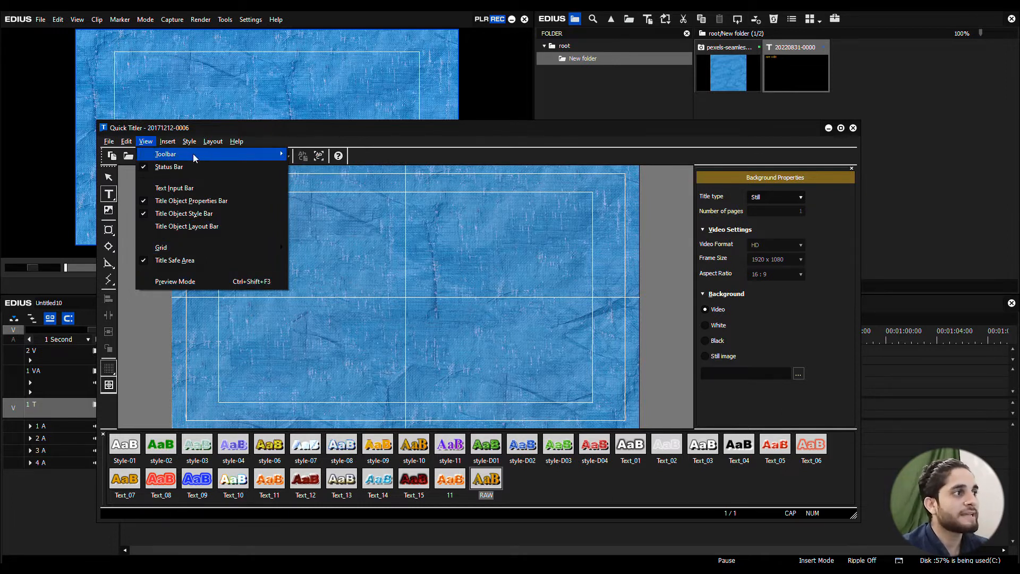
click(144, 167)
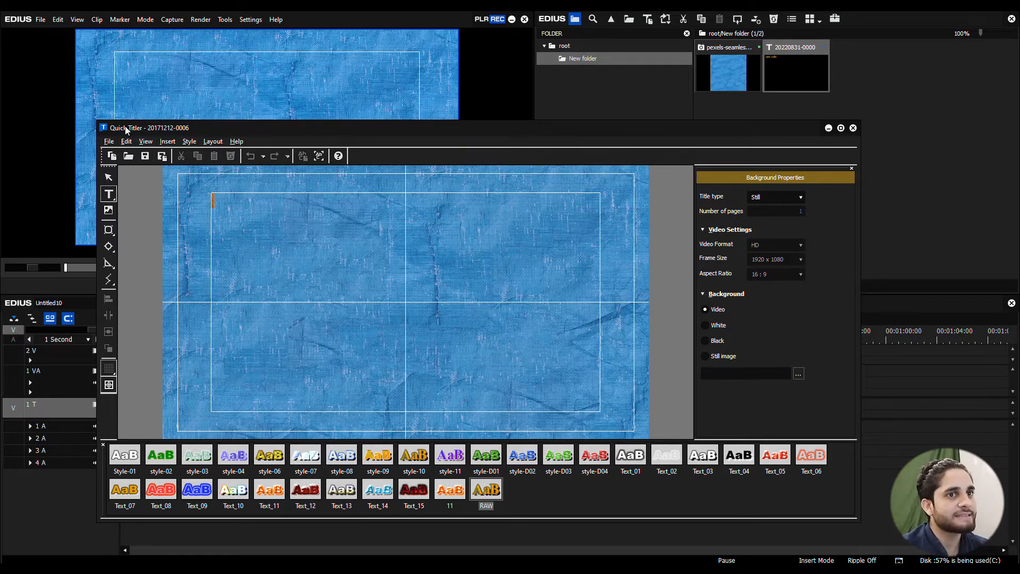
click(147, 141)
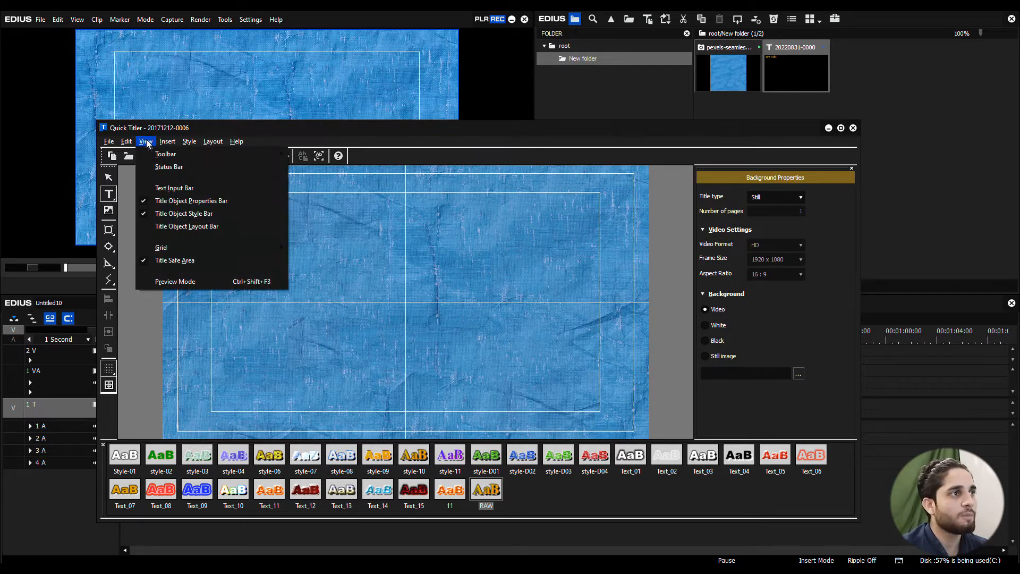
click(142, 168)
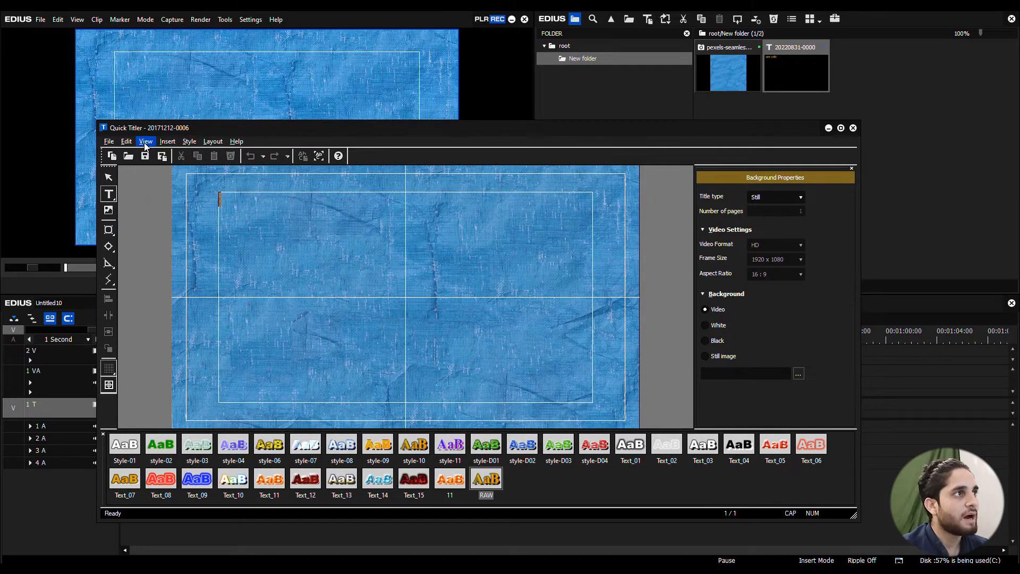
Step: Enter the title text RINCH RAW with the text input bar temporarily shown
click(145, 144)
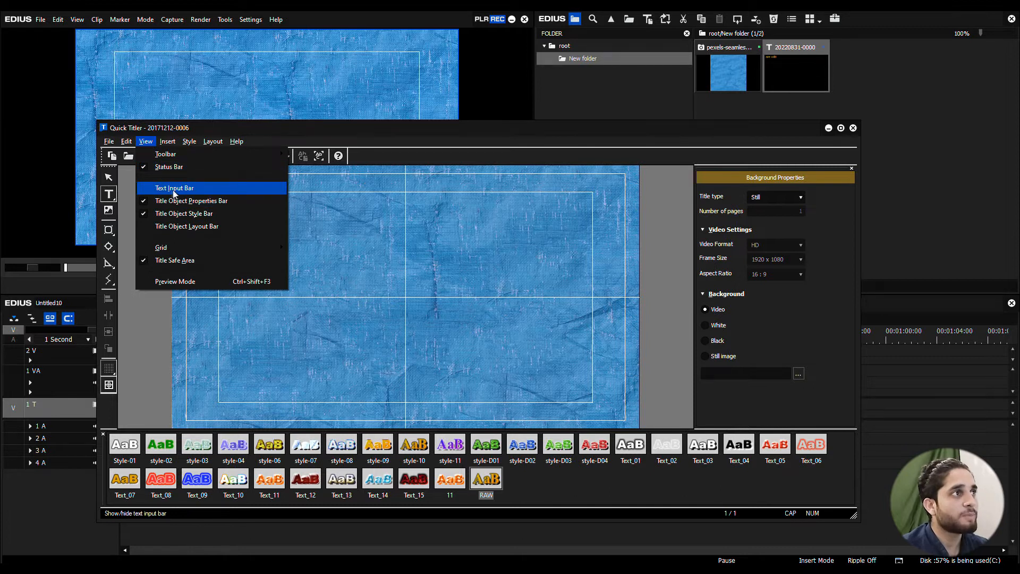
click(147, 189)
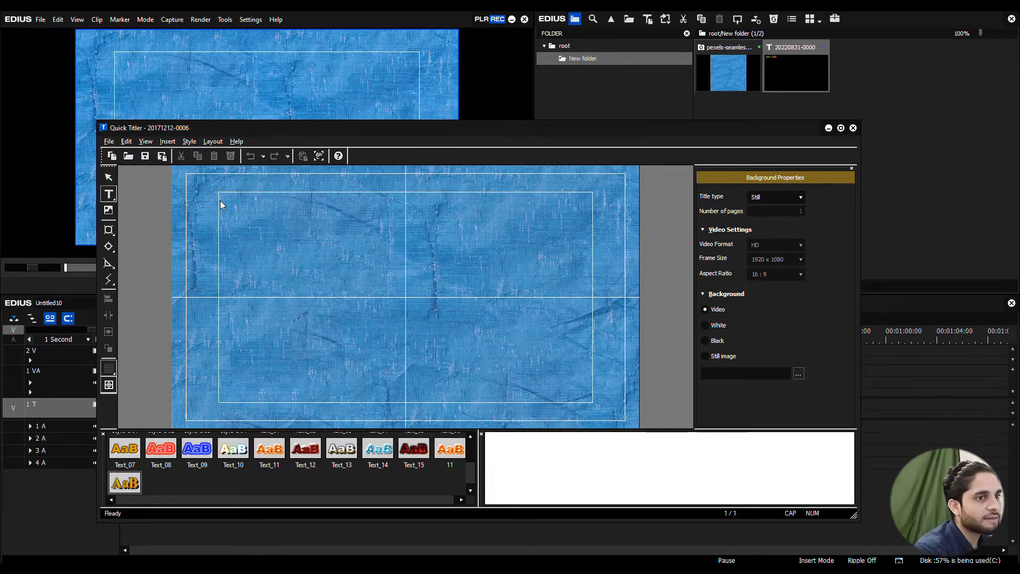
text(RINCH)
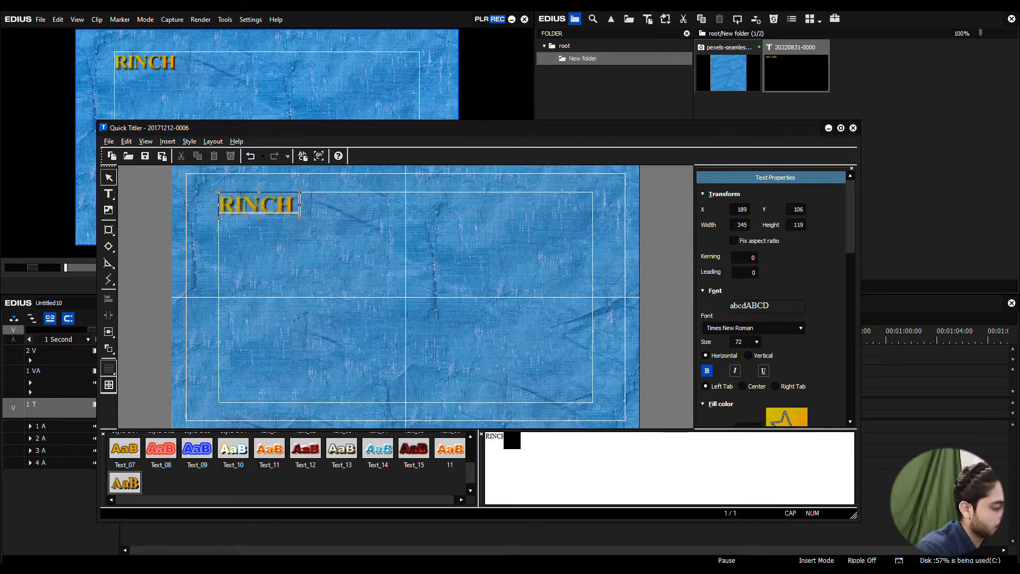
text(RAW)
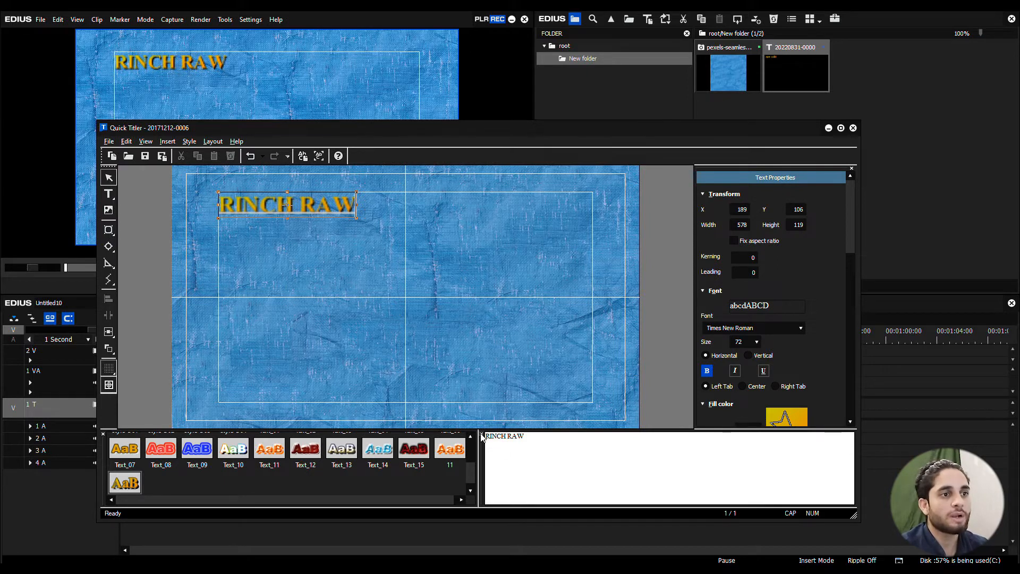
click(145, 141)
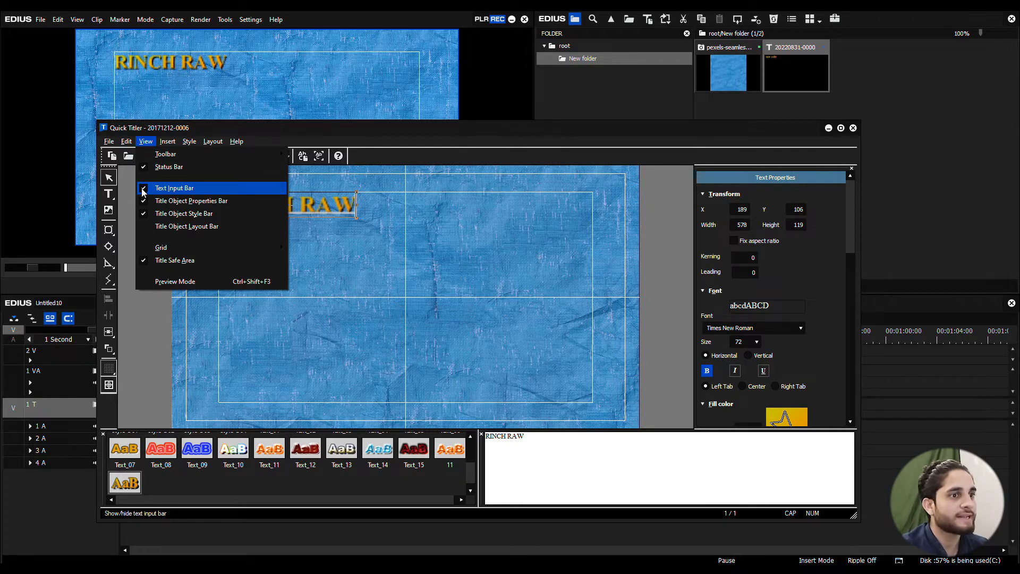
click(144, 189)
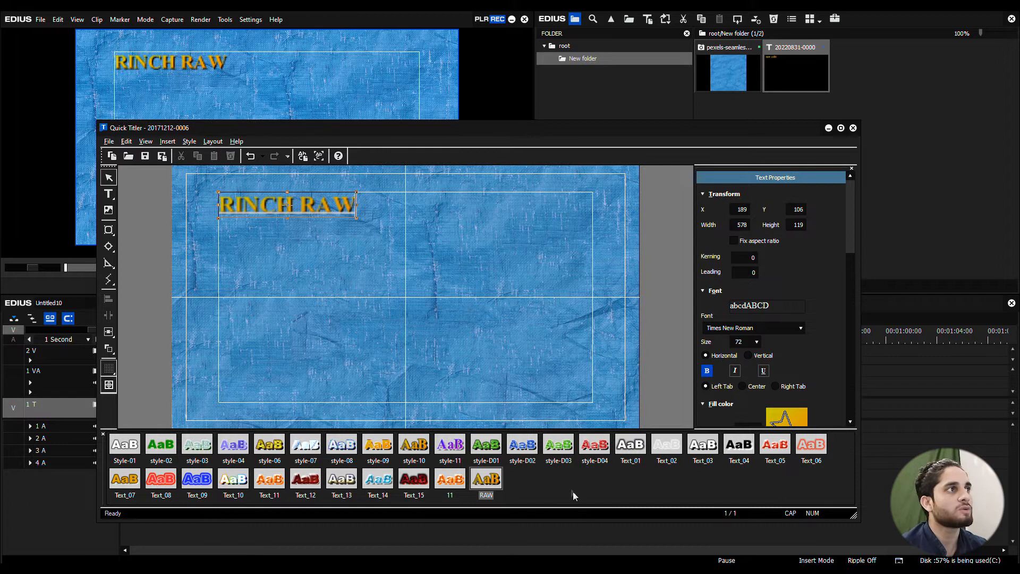
Step: Hide the title object properties bar and bring it back
click(145, 141)
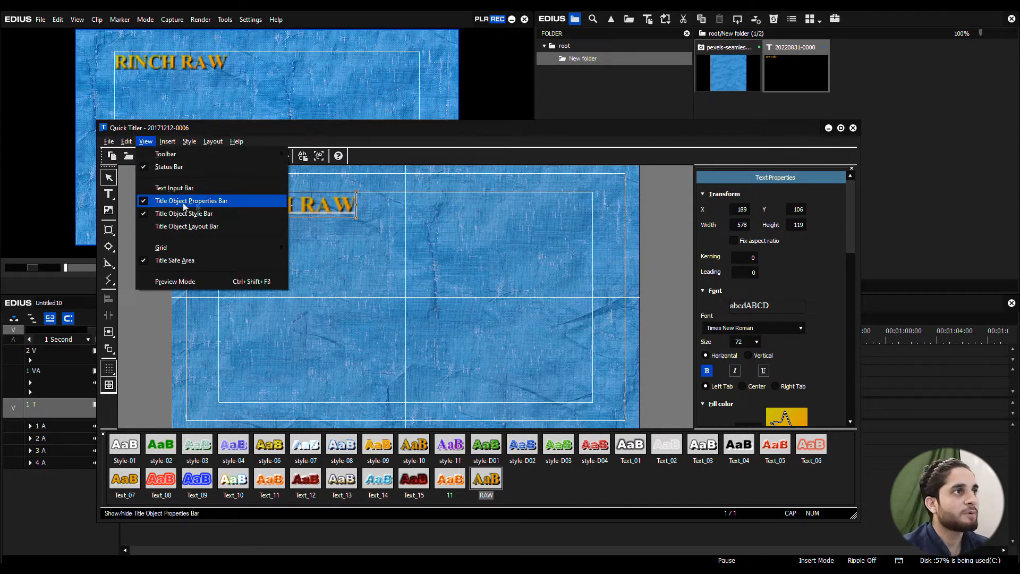
click(144, 202)
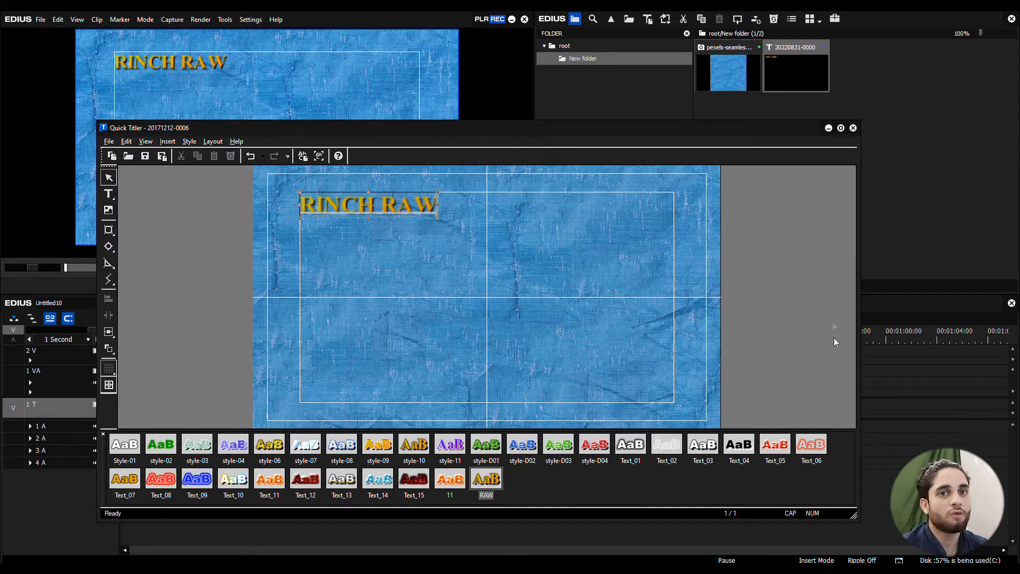
click(147, 142)
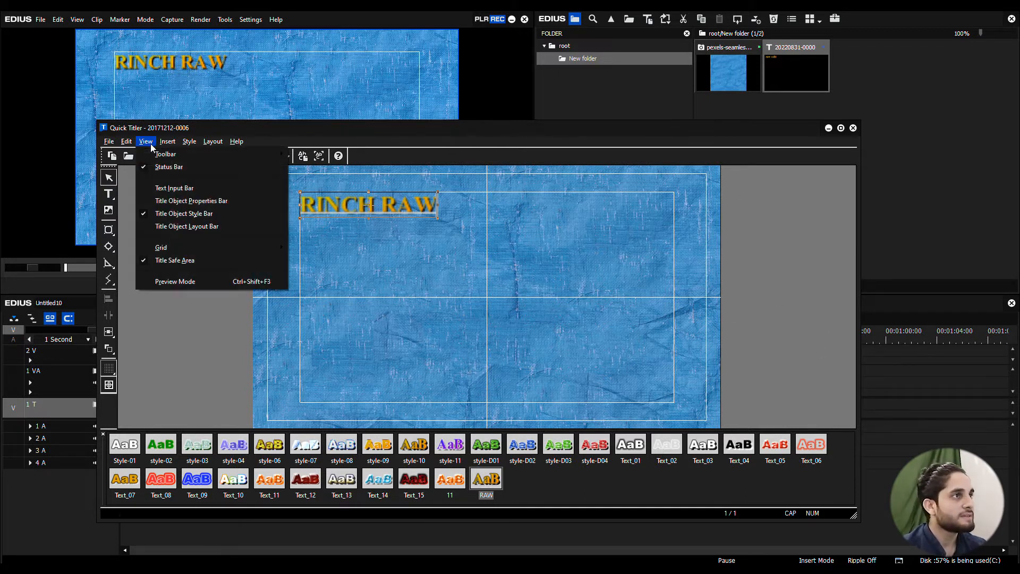
click(145, 202)
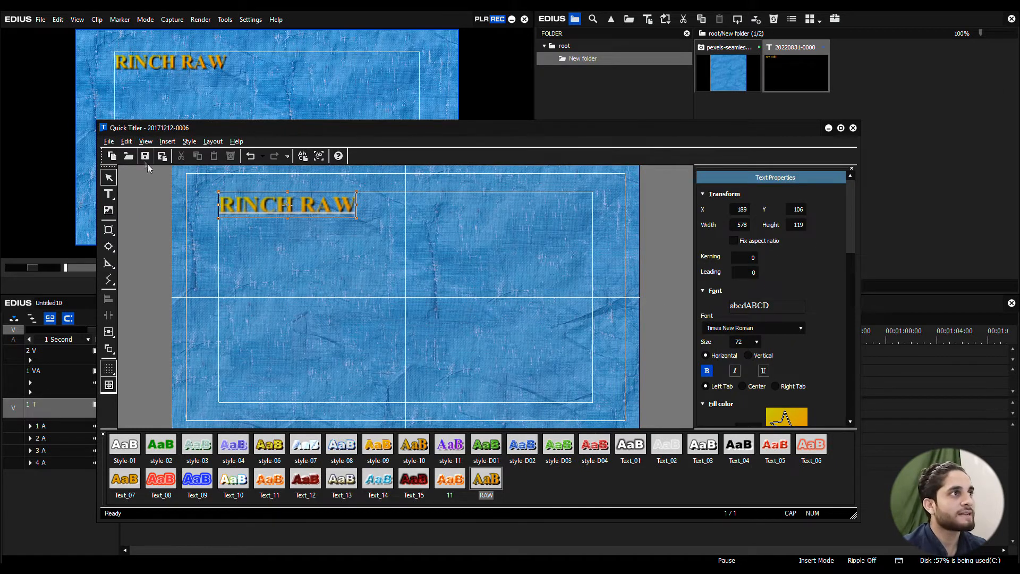
Step: Hide the title object style bar and show it again
click(145, 141)
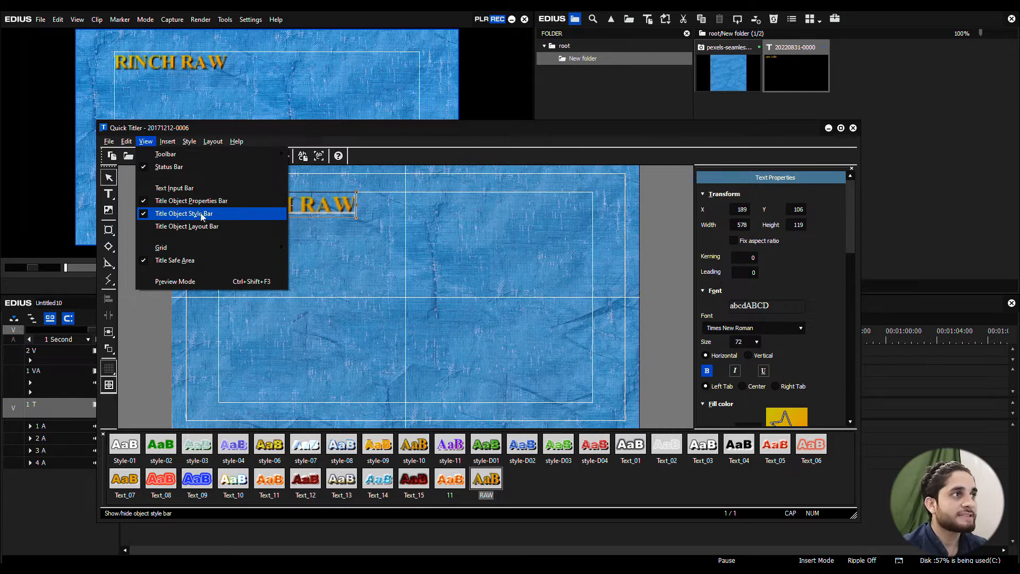
click(145, 214)
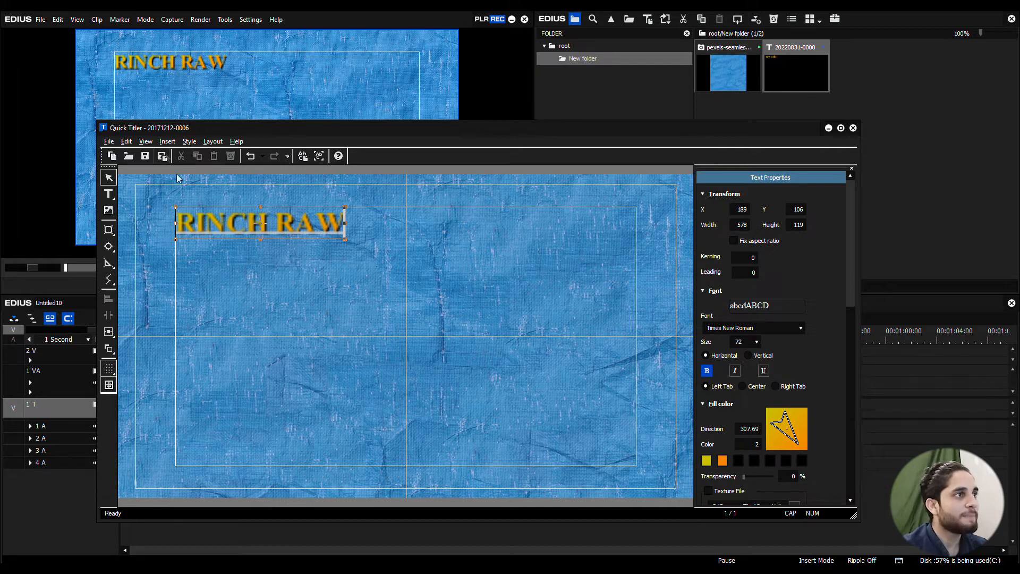
click(145, 141)
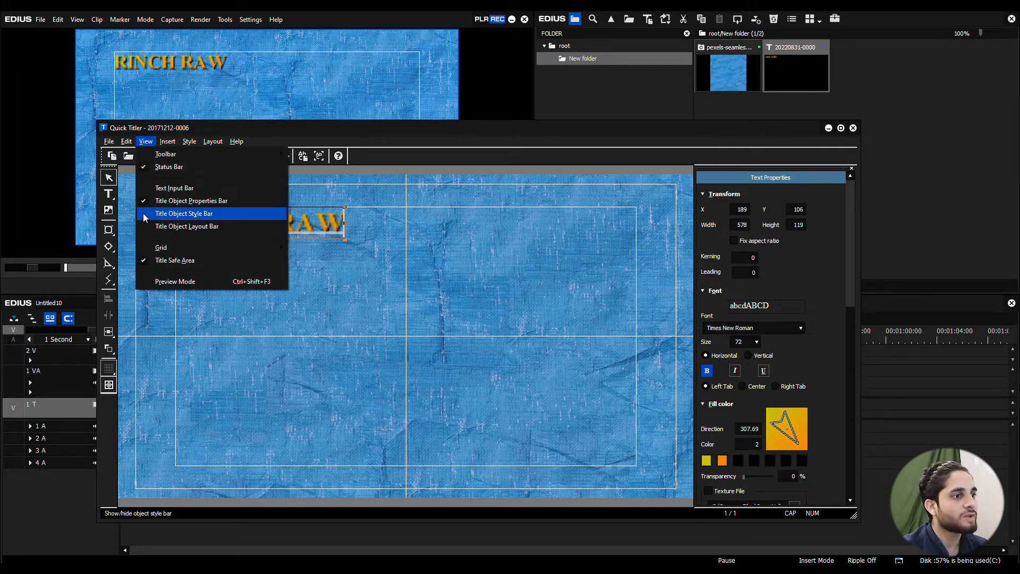
click(145, 214)
Step: Show the title object layout bar and widen it beside the style presets
click(147, 141)
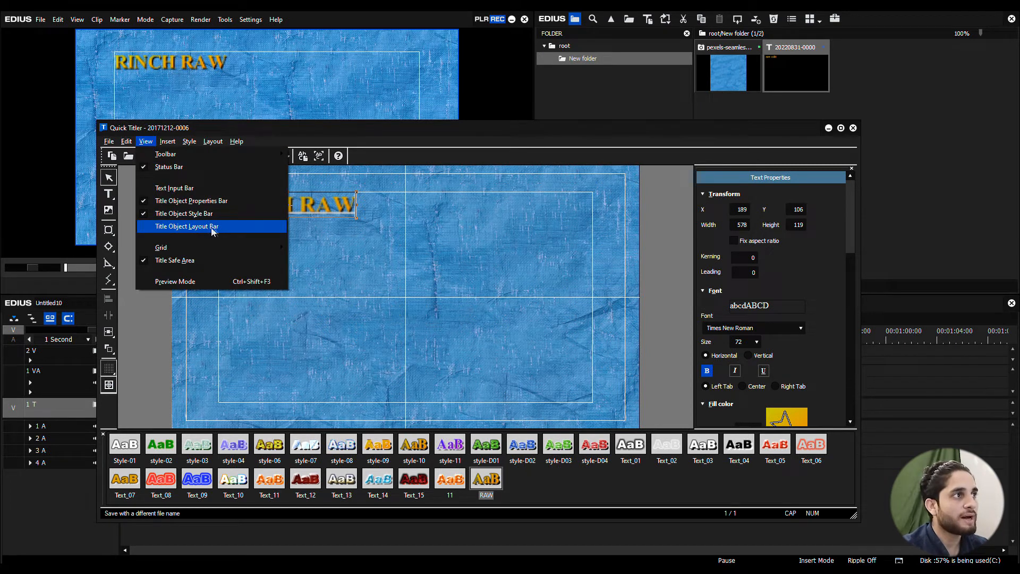
click(142, 228)
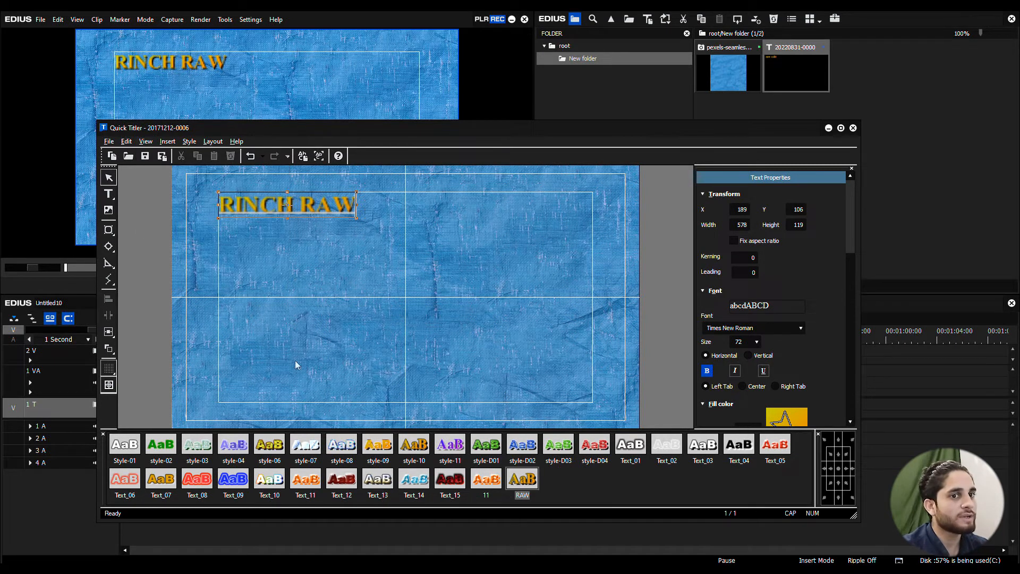
drag(818, 473, 722, 473)
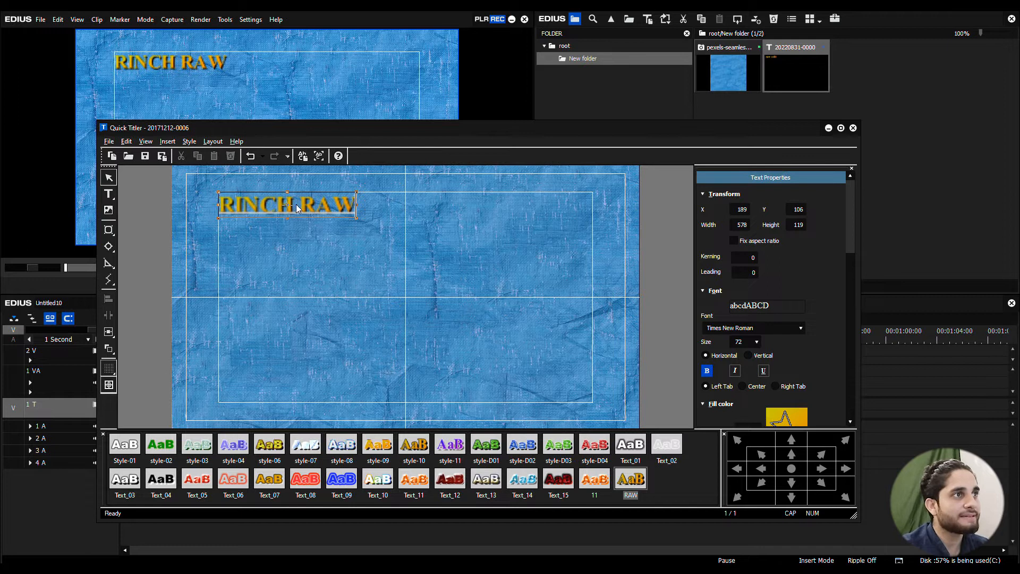
Step: Select the whole RINCH RAW text and centre it in the frame using the layout bar
double_click(317, 205)
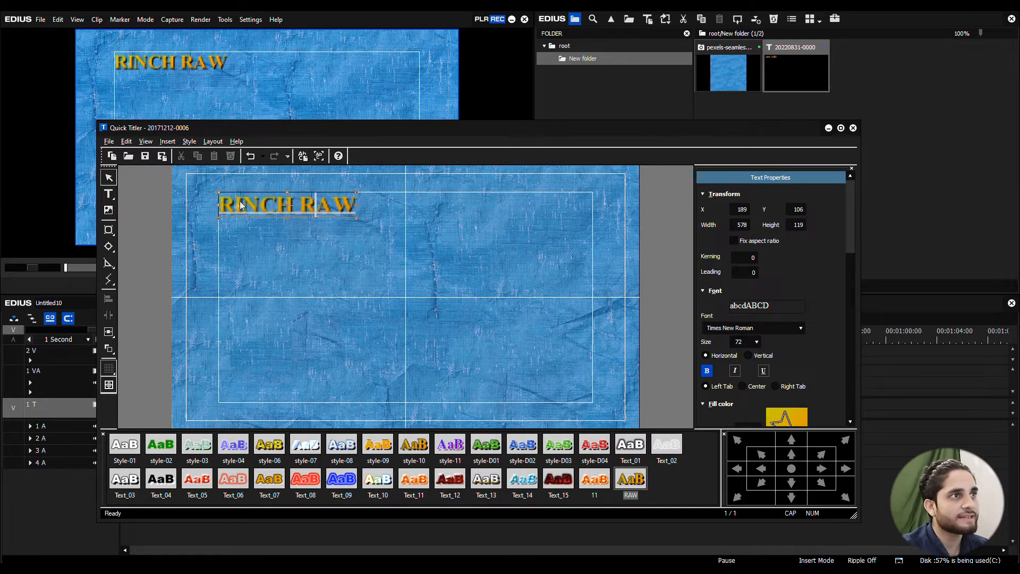
drag(223, 205, 399, 214)
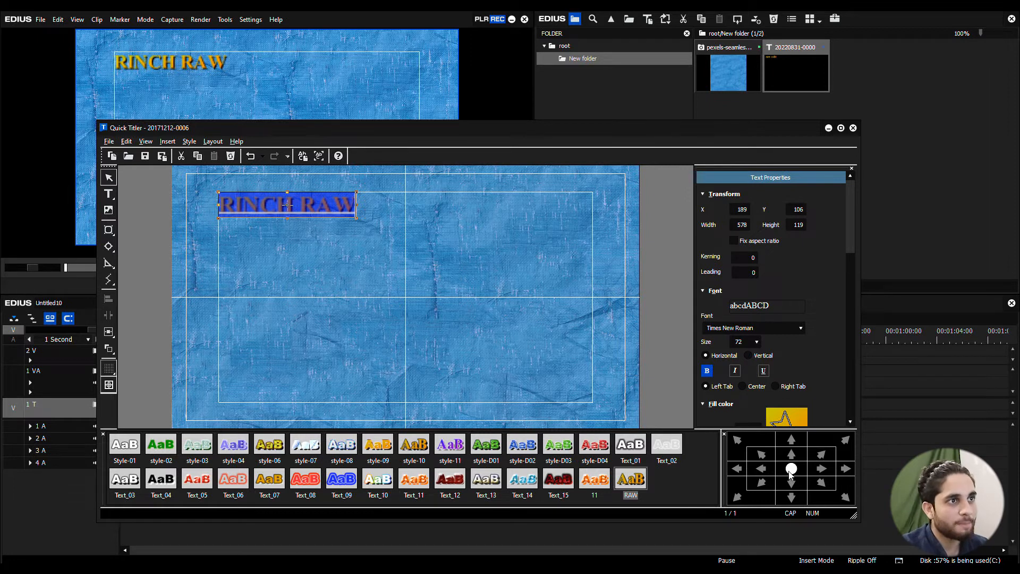
click(792, 468)
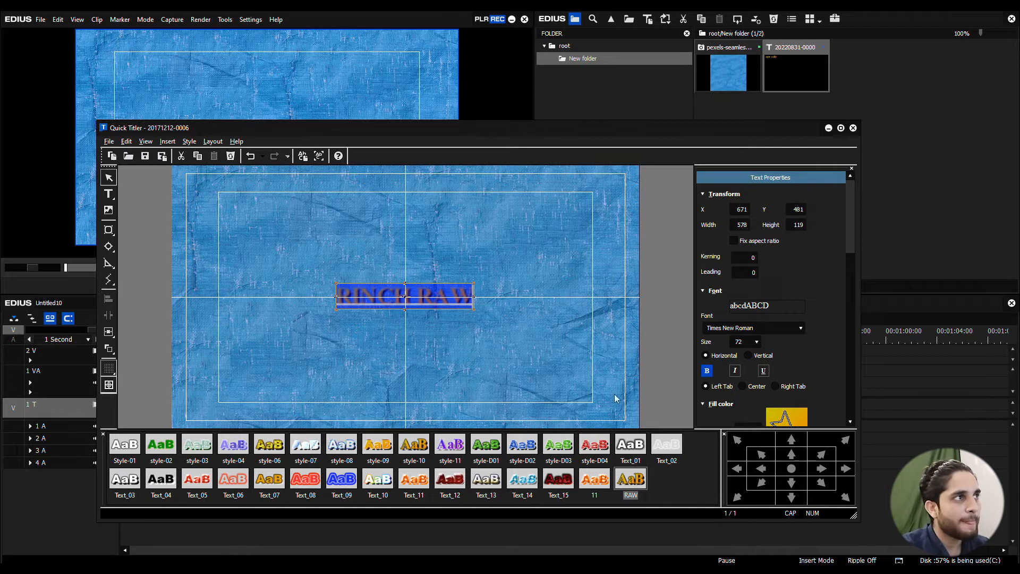
Step: Shift the title slightly off centre to about X 681, Y 465 and recentre it with the layout bar
drag(416, 295, 436, 307)
click(346, 313)
click(405, 338)
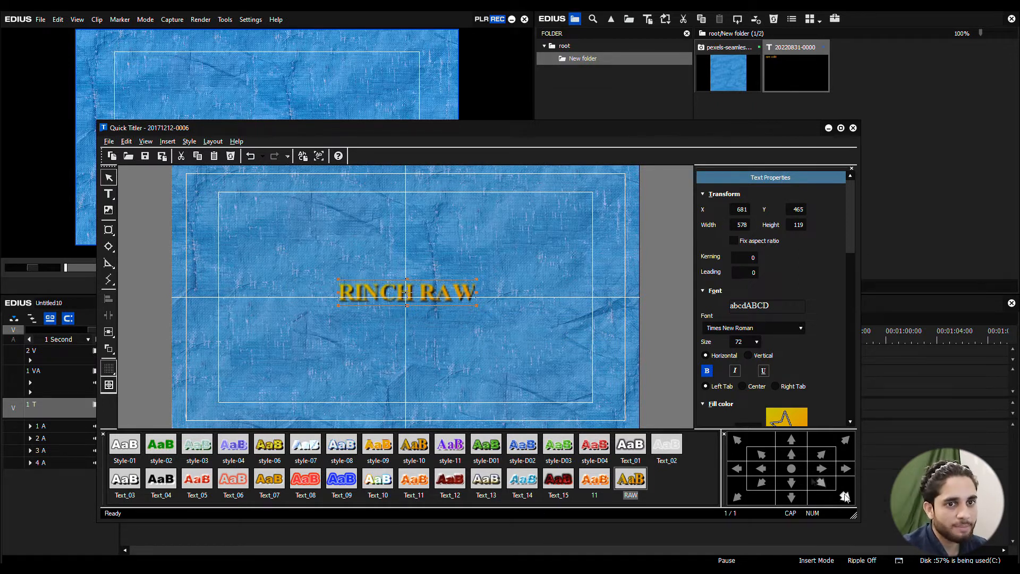
click(792, 469)
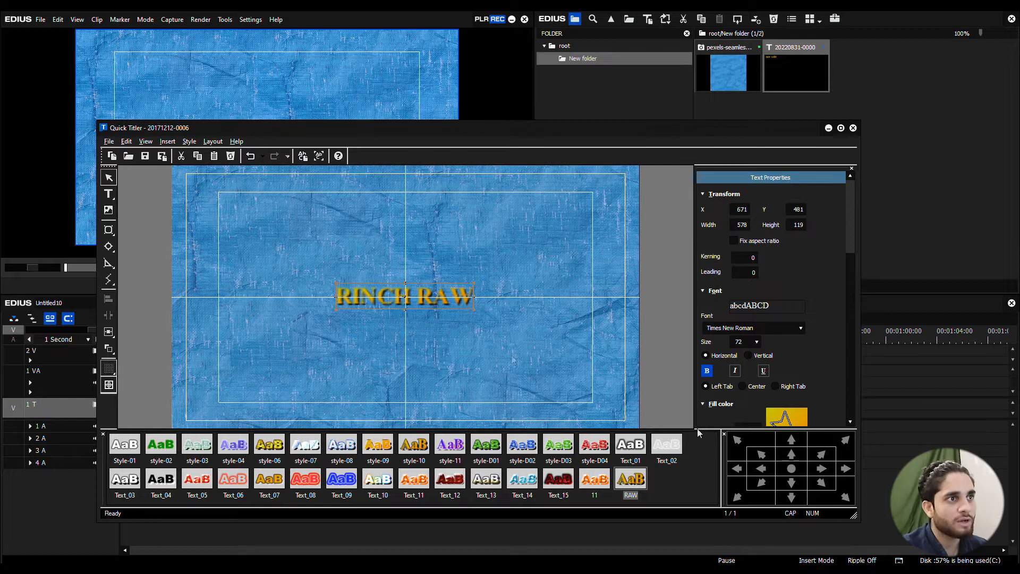
Step: Move the title to the lower-left of the frame and align it to the inner safe-area corner there
click(448, 344)
drag(423, 295, 287, 407)
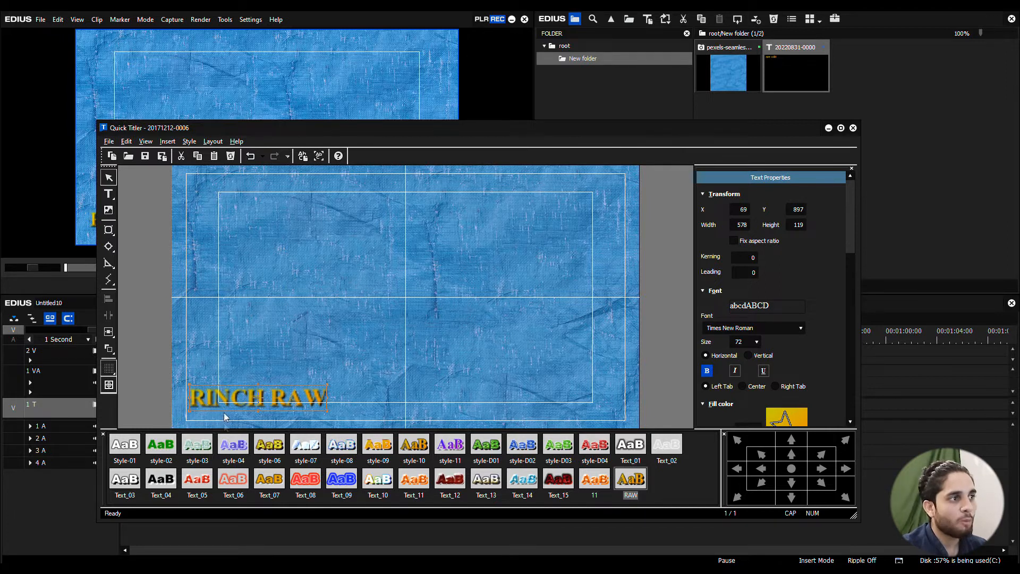
click(762, 483)
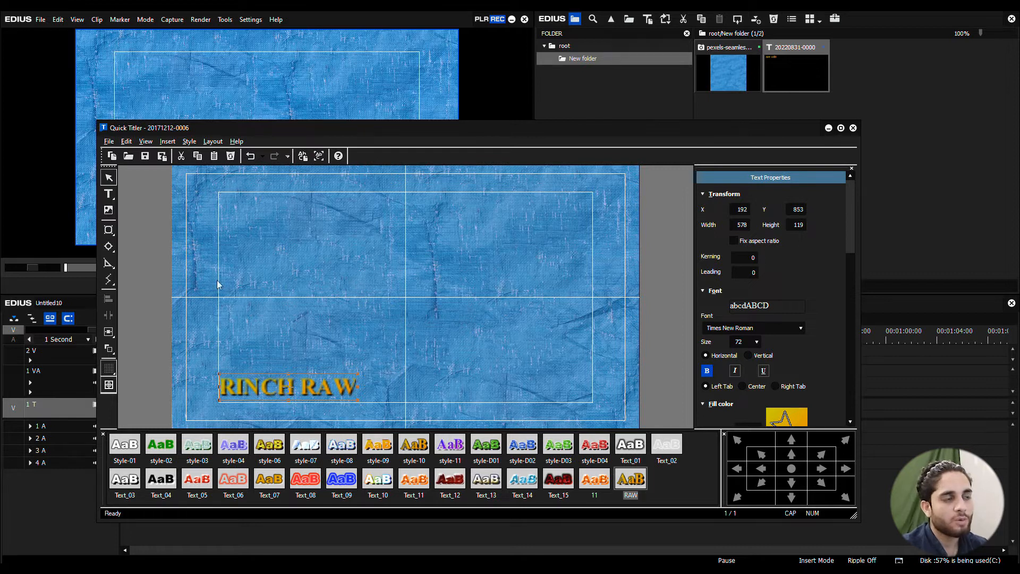
Step: Align the title to the outer lower-left safe-area corner, and move it back near the centre at about X 645, Y 465
click(737, 497)
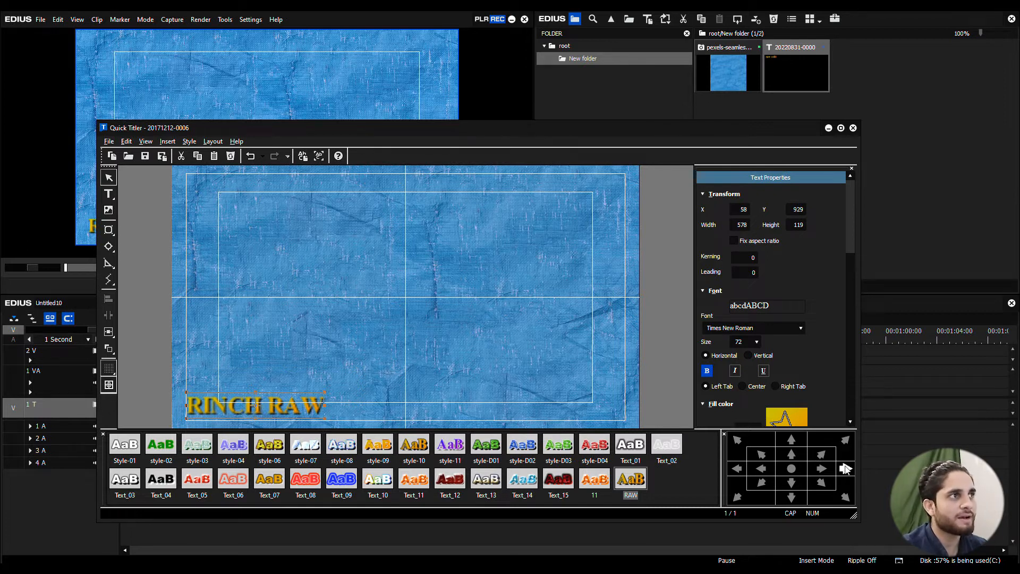
drag(312, 407, 449, 298)
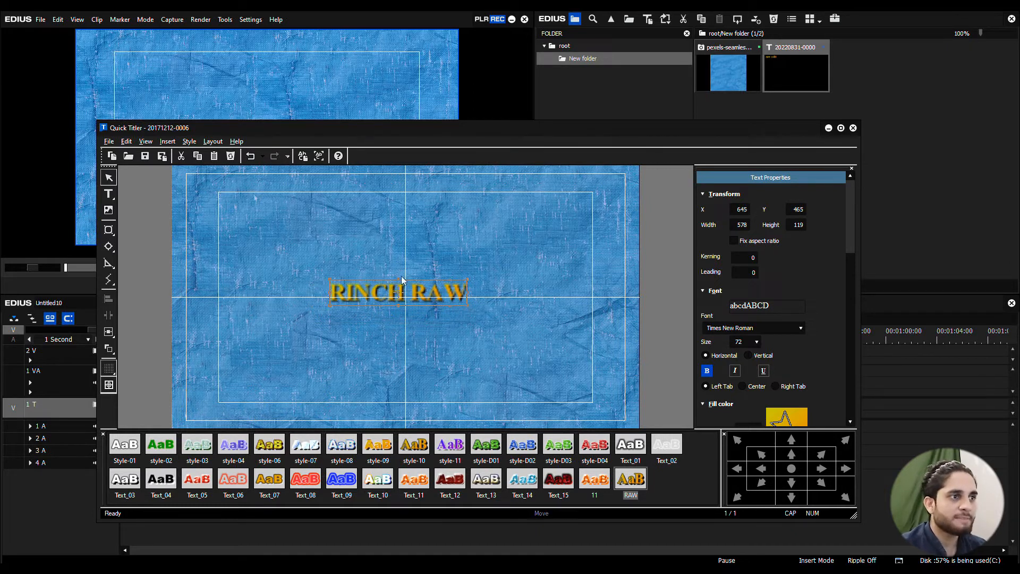
Step: Try toggling the dot grid, and turn the title safe area guides off and back on
click(145, 141)
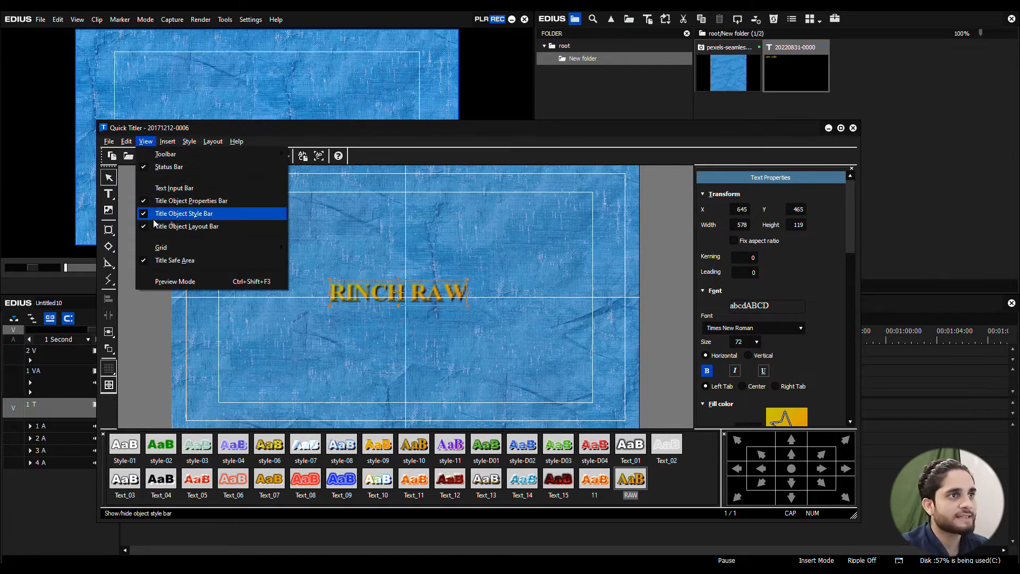
mouse_move(173, 249)
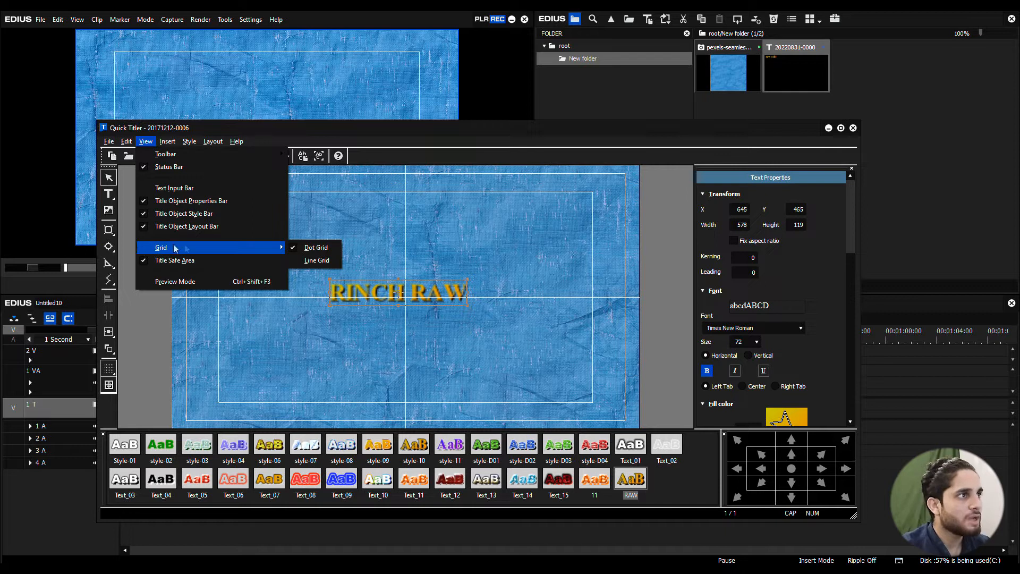
click(314, 249)
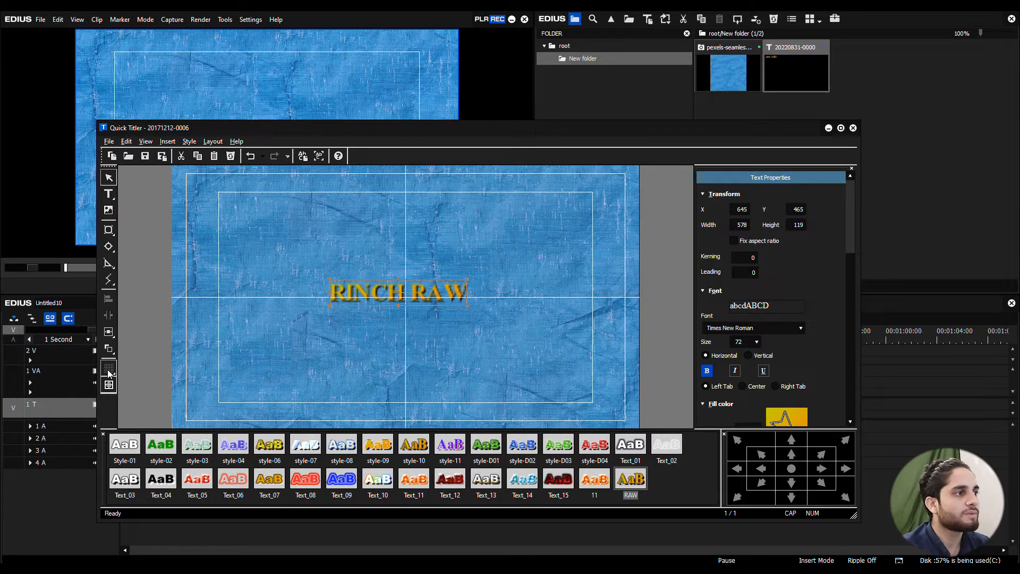
click(108, 387)
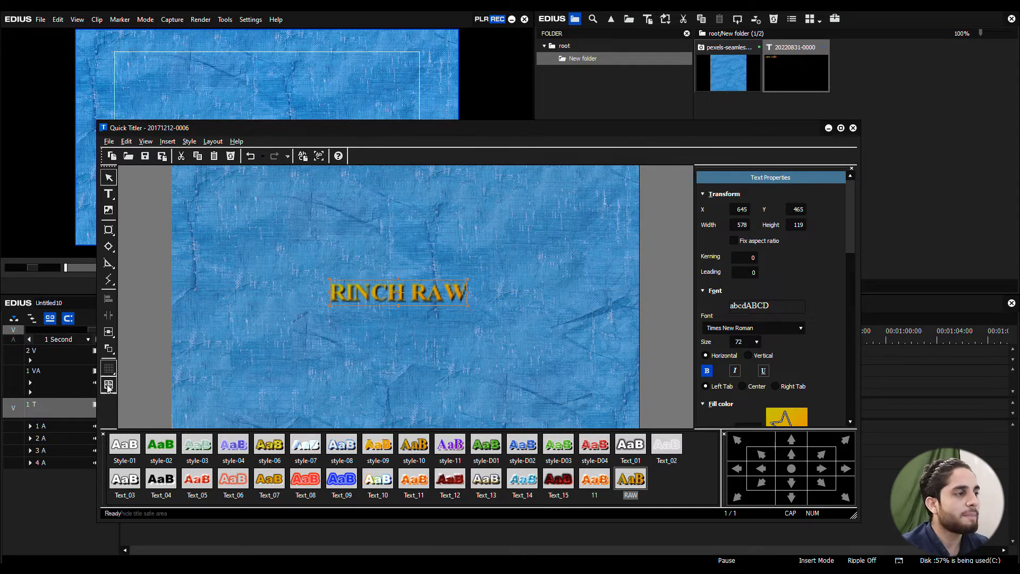
click(108, 385)
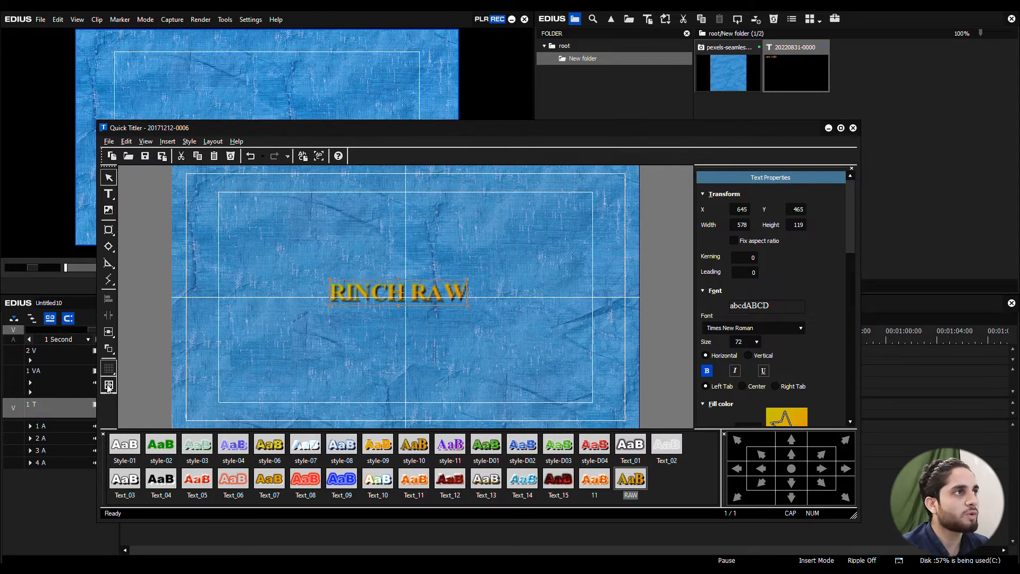
Step: Switch the canvas from the dot grid to the line grid and back to the dot grid
click(145, 142)
mouse_move(263, 251)
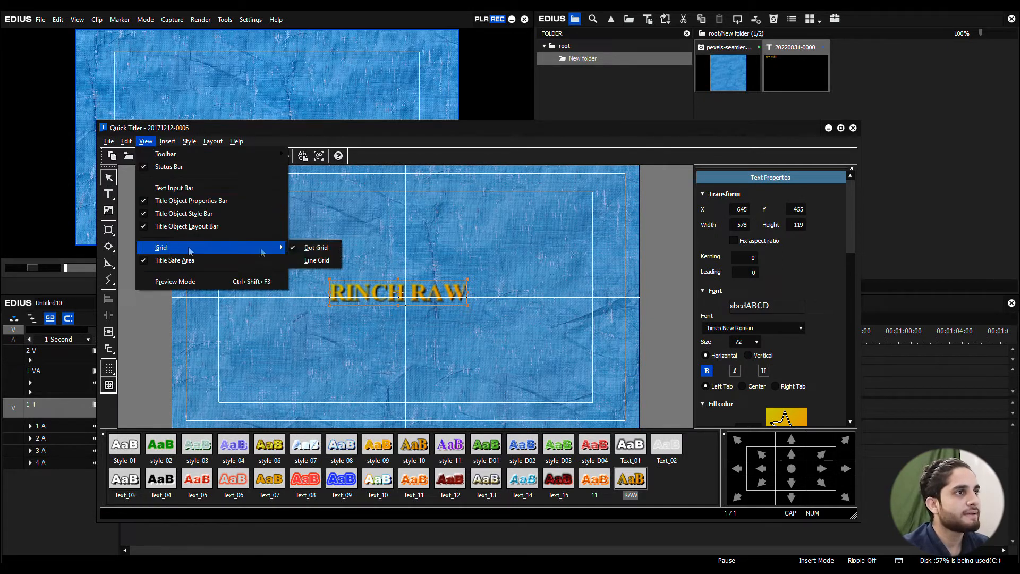
click(294, 251)
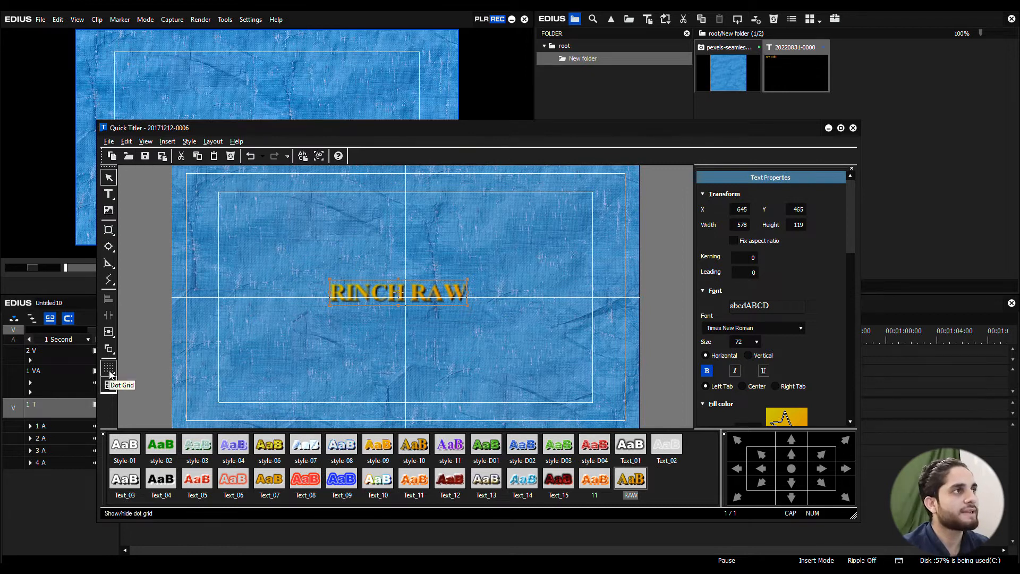
click(146, 141)
mouse_move(265, 247)
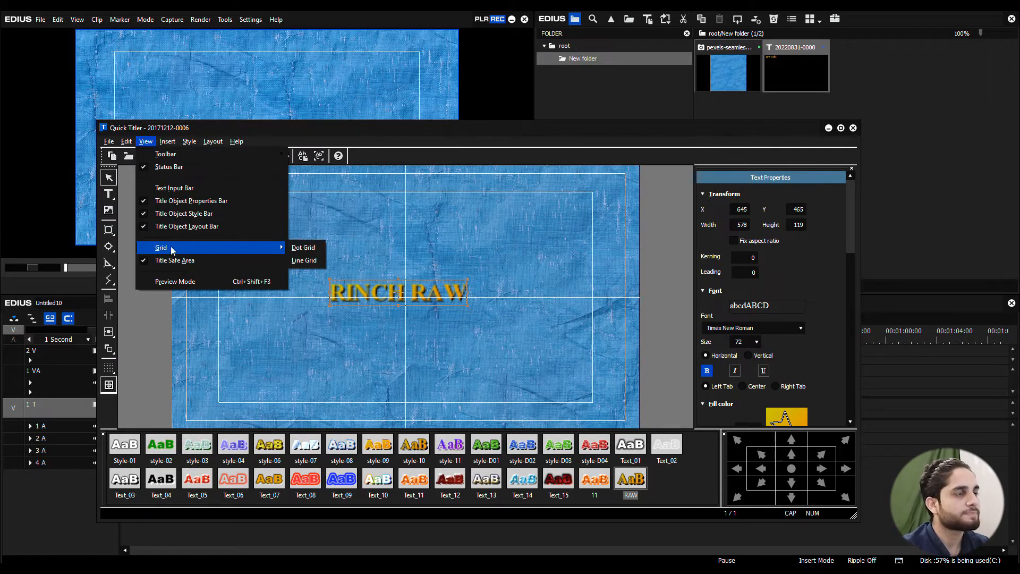
click(291, 261)
click(145, 141)
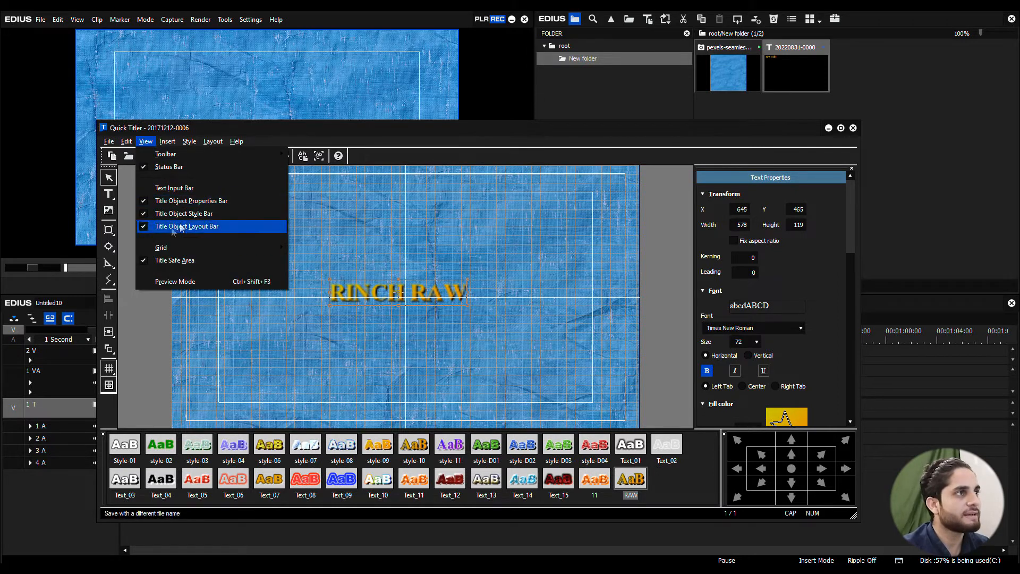
click(294, 248)
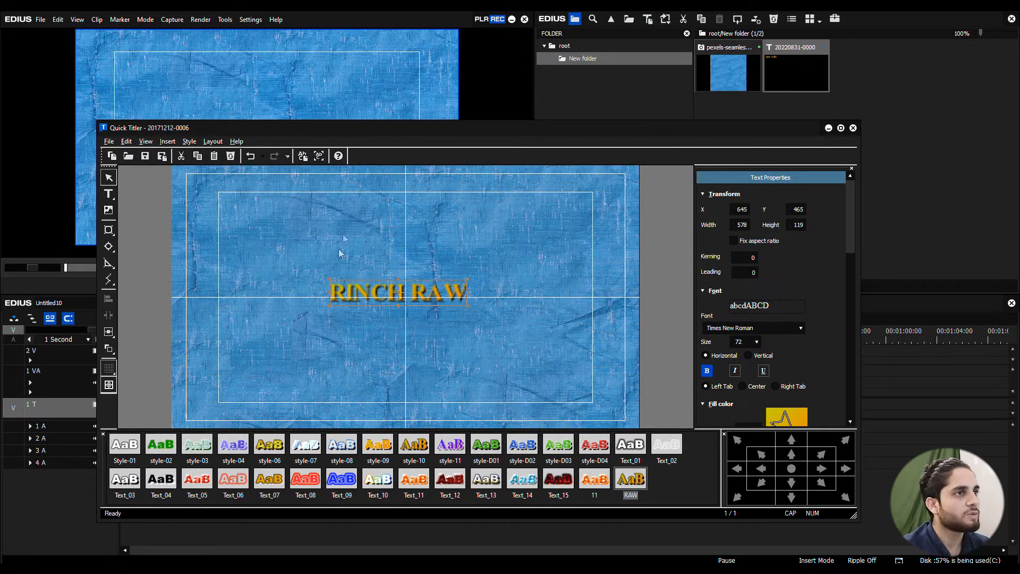
Step: Turn off the title safe area guides and move the title to the frame's lower-left corner
click(148, 142)
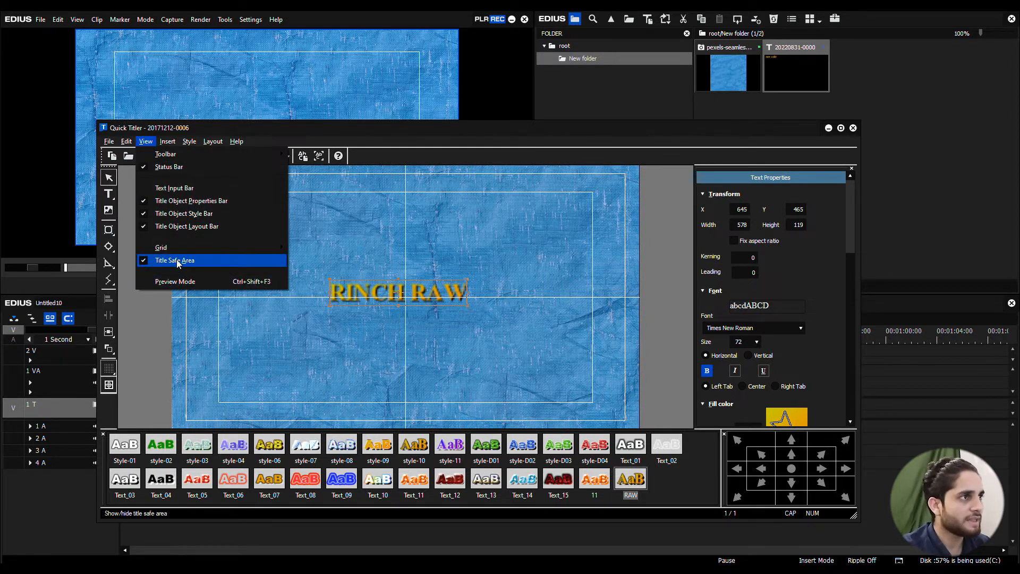
click(143, 261)
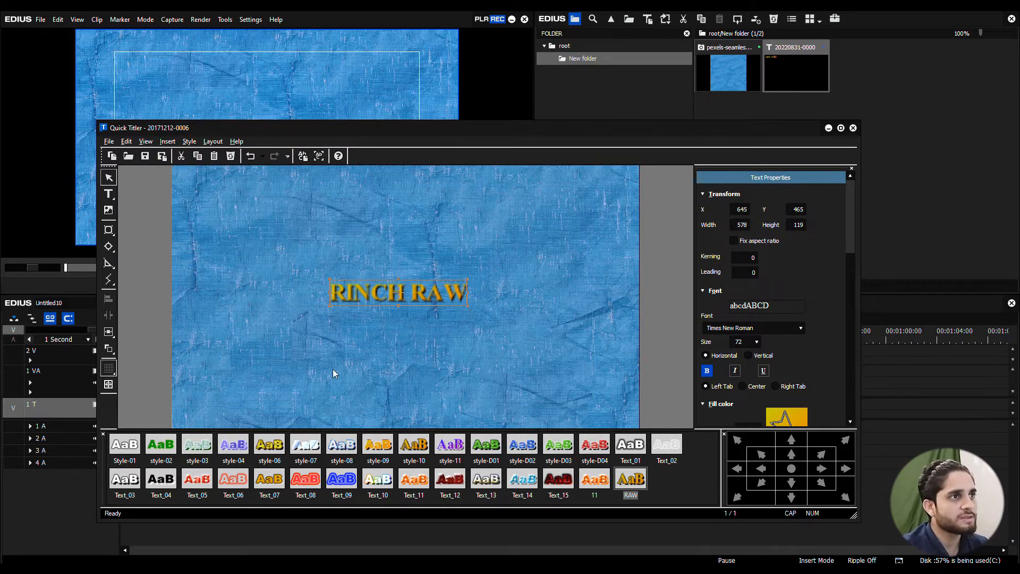
click(435, 353)
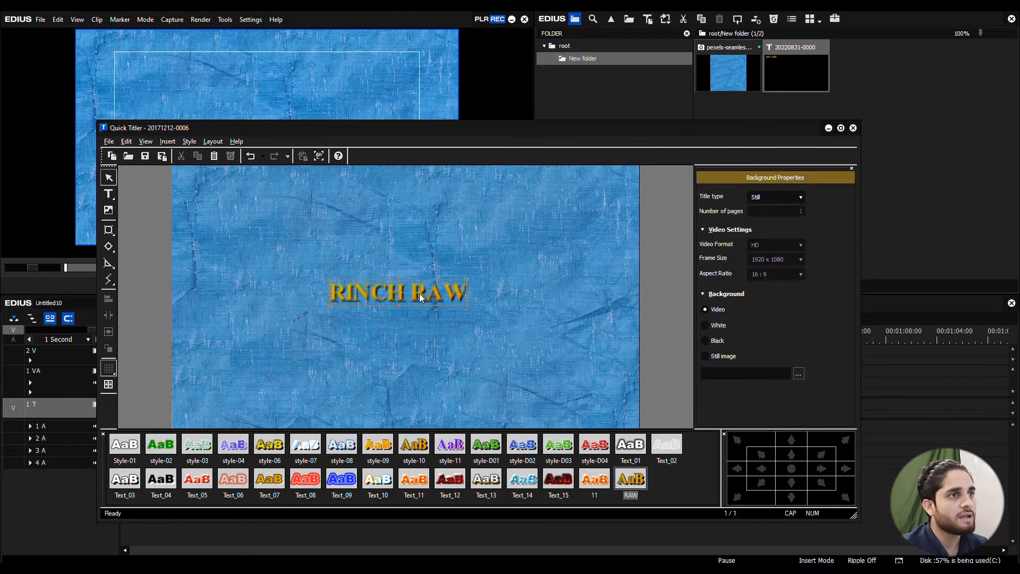
click(420, 293)
drag(431, 301, 294, 409)
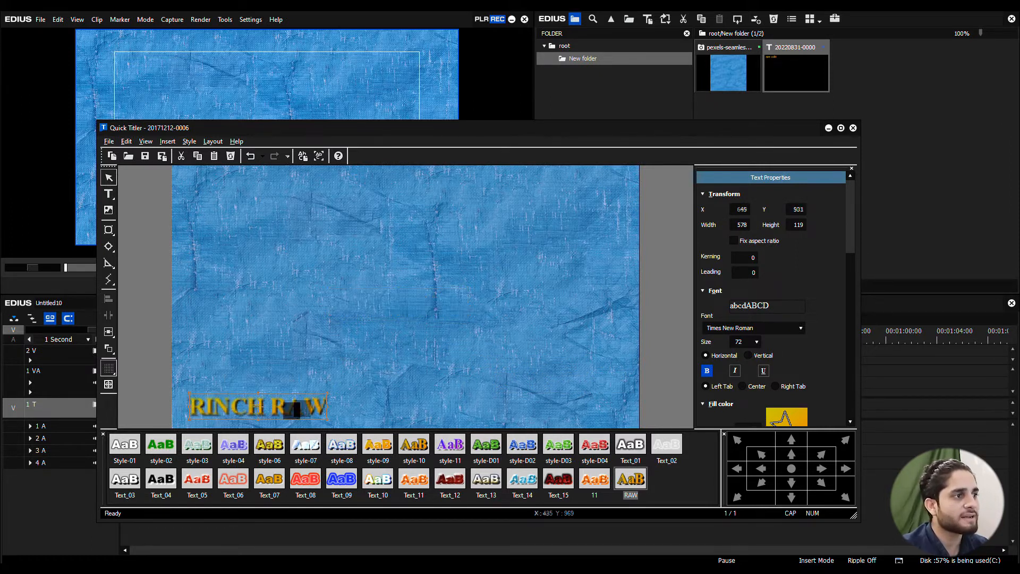
Step: Turn the title safe area guides on and move the title back near the centre at about X 645, Y 465
click(146, 142)
click(144, 262)
drag(275, 409, 417, 303)
Step: Turn on preview mode for the title and turn it off again
click(145, 142)
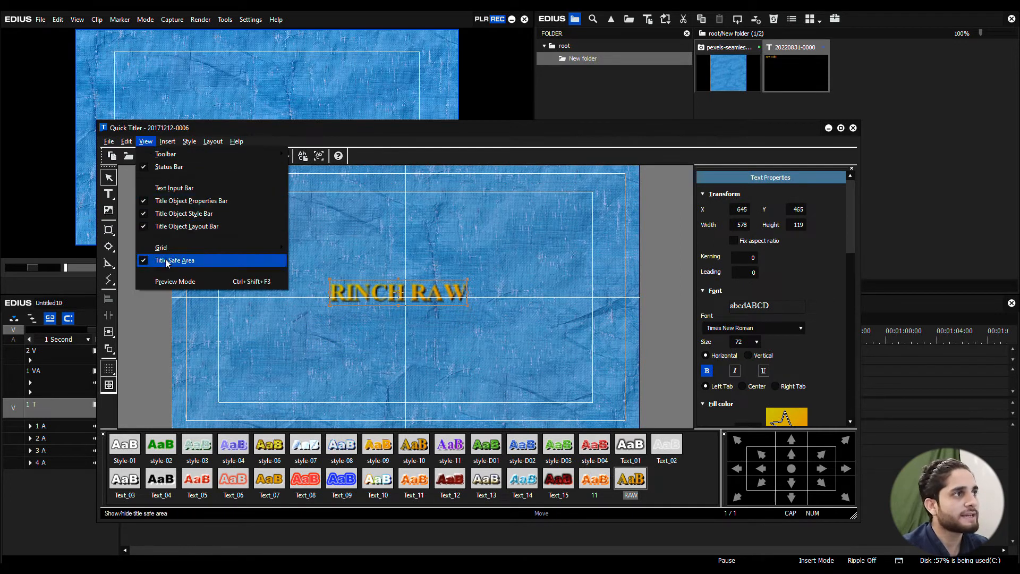
click(143, 283)
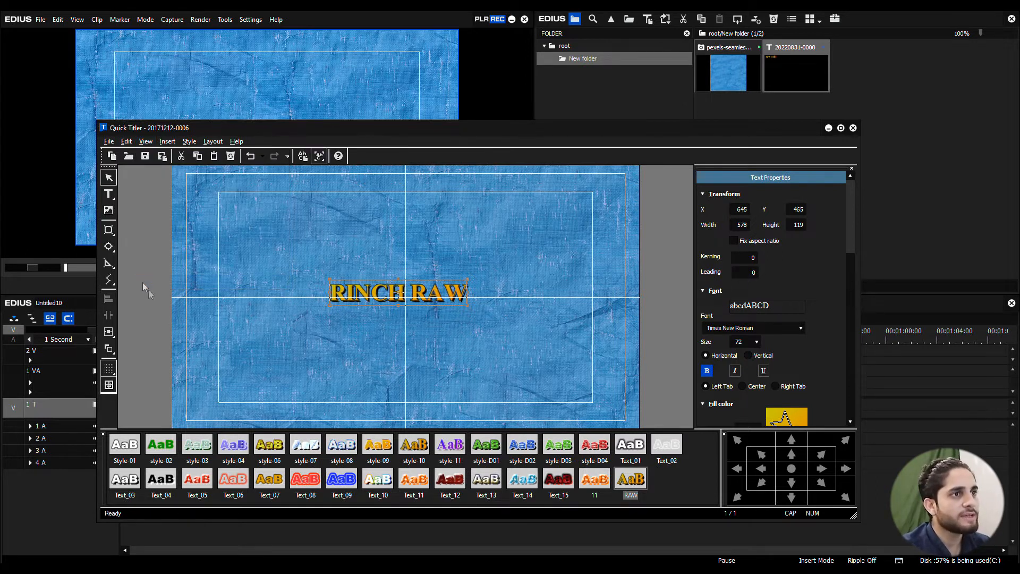
click(423, 296)
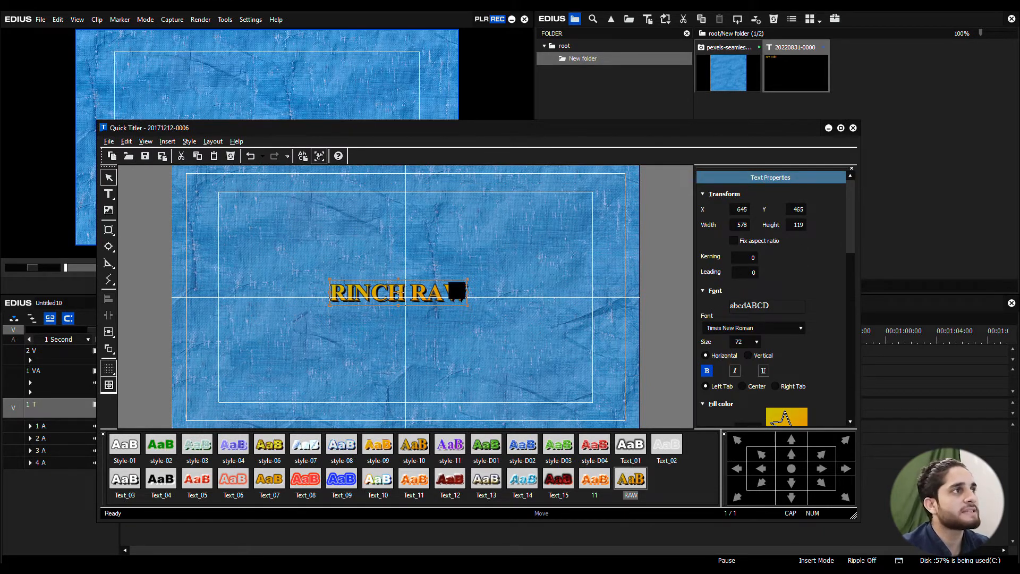
click(147, 141)
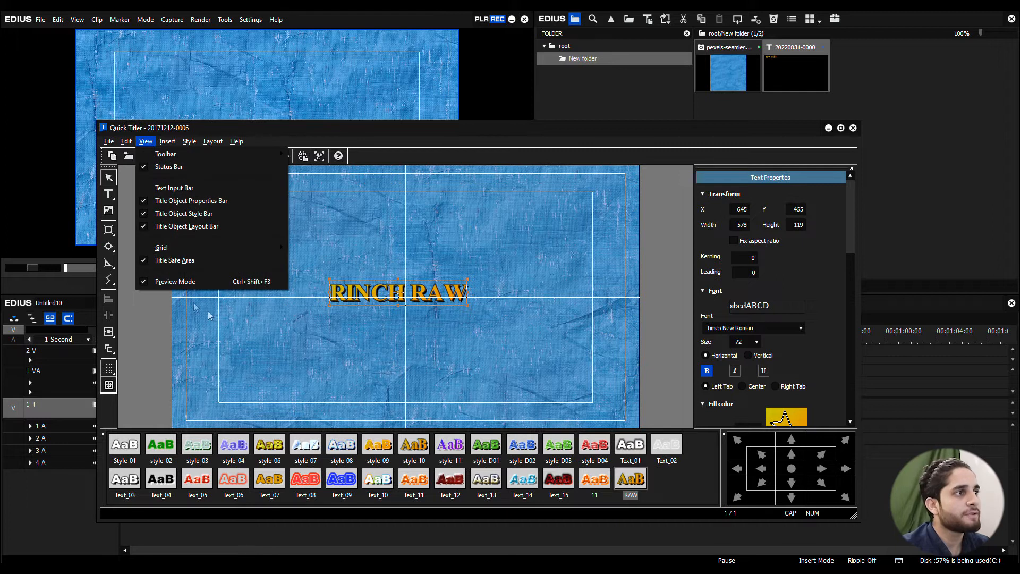
click(143, 285)
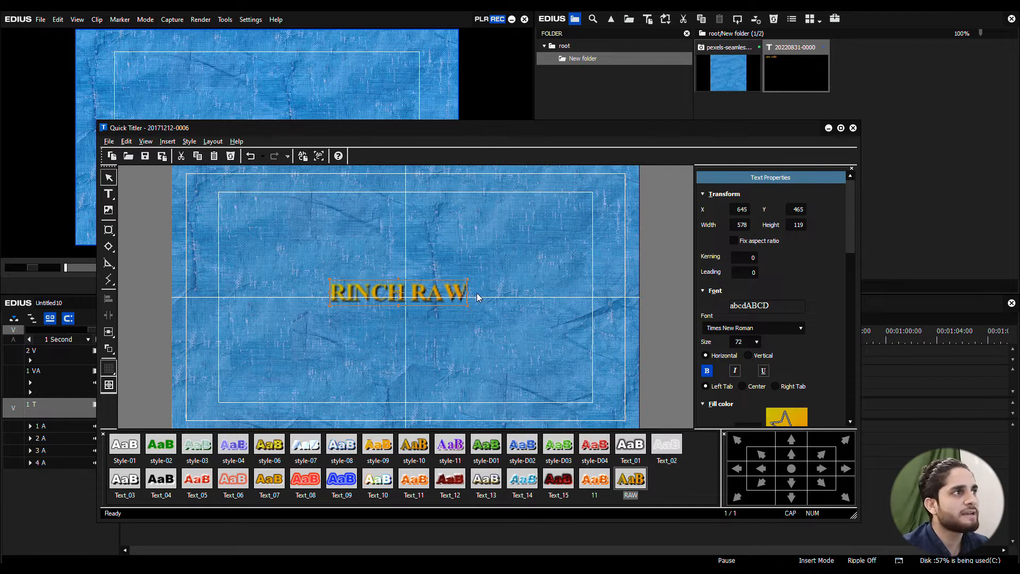
Step: Turn on preview mode and use the selection tool to move the RINCH RAW title to about X 969, Y 429
click(147, 142)
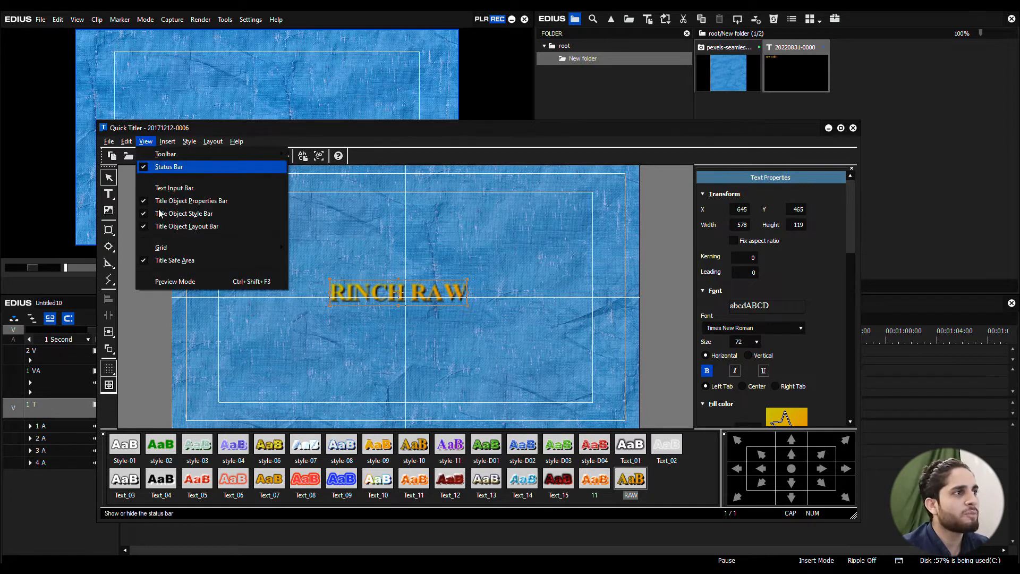
click(144, 282)
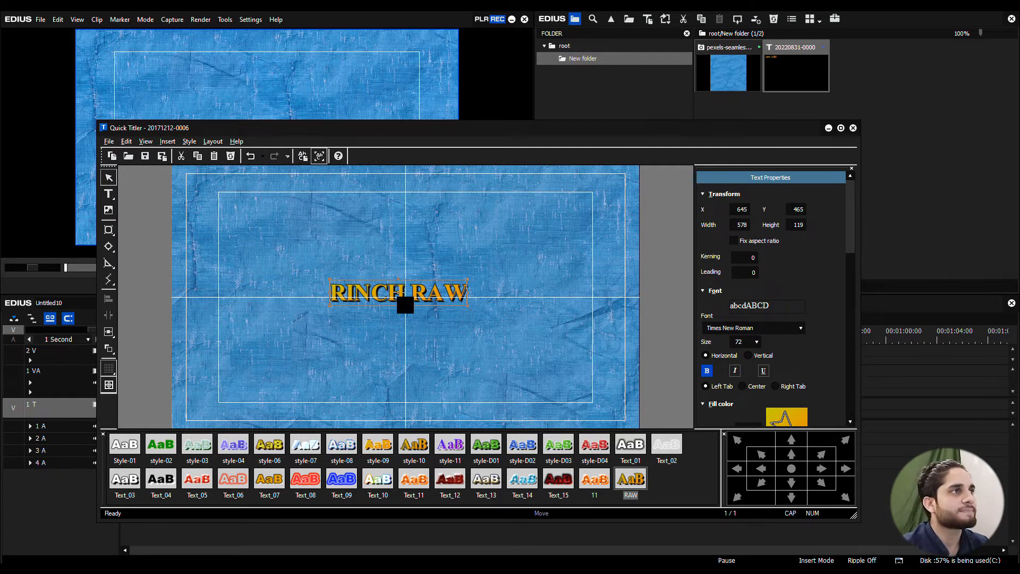
click(167, 142)
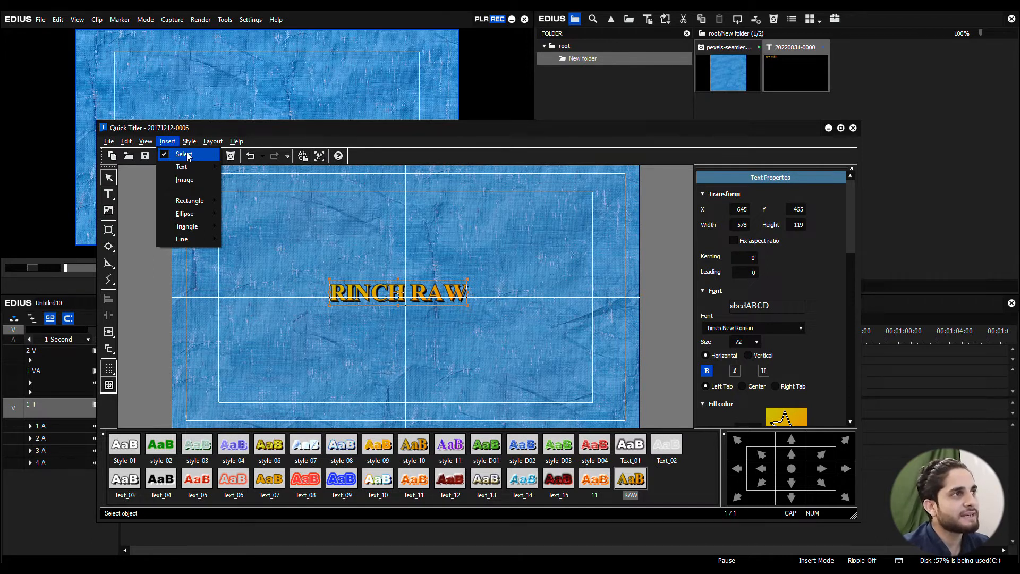
click(188, 156)
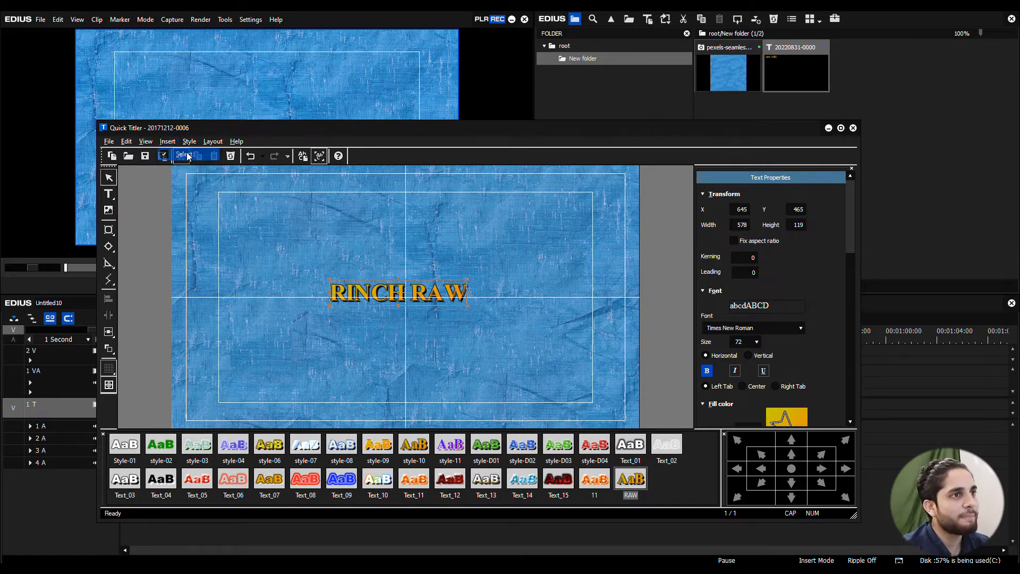
drag(389, 288, 406, 249)
drag(415, 284, 475, 291)
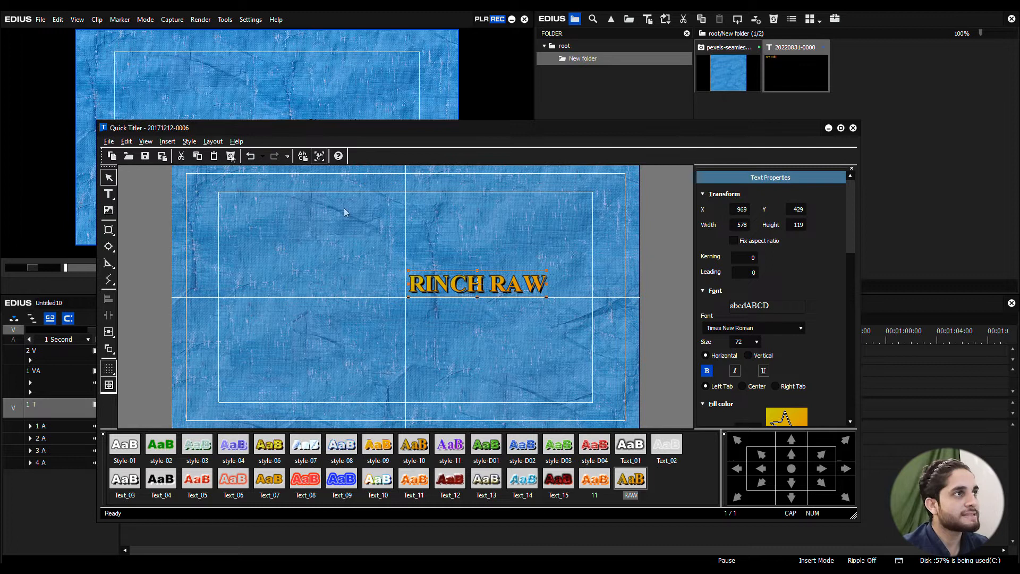
Step: Add the horizontal text "RAW" in the upper-left area of the frame at about X 429, Y 249
click(167, 142)
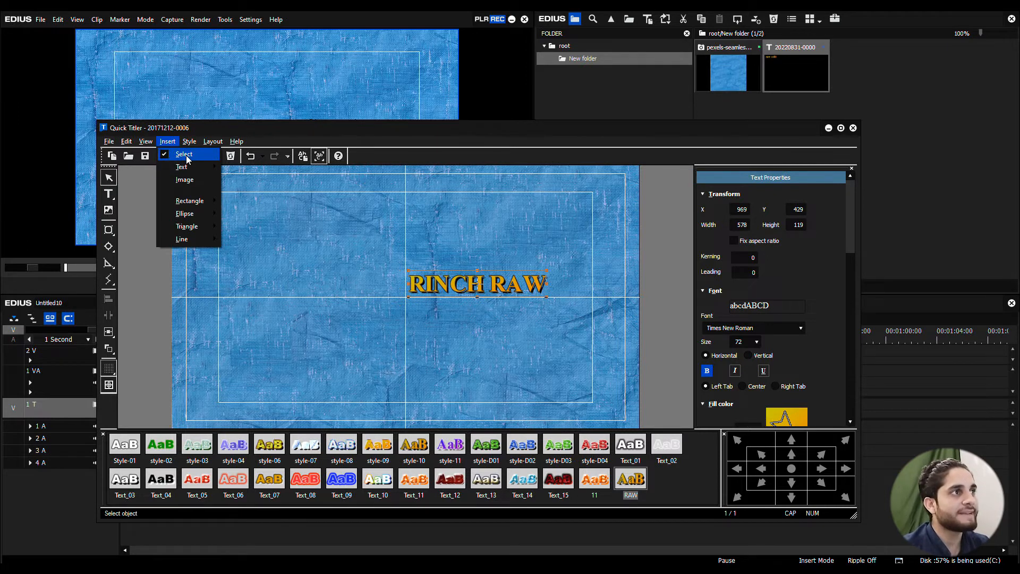
mouse_move(182, 170)
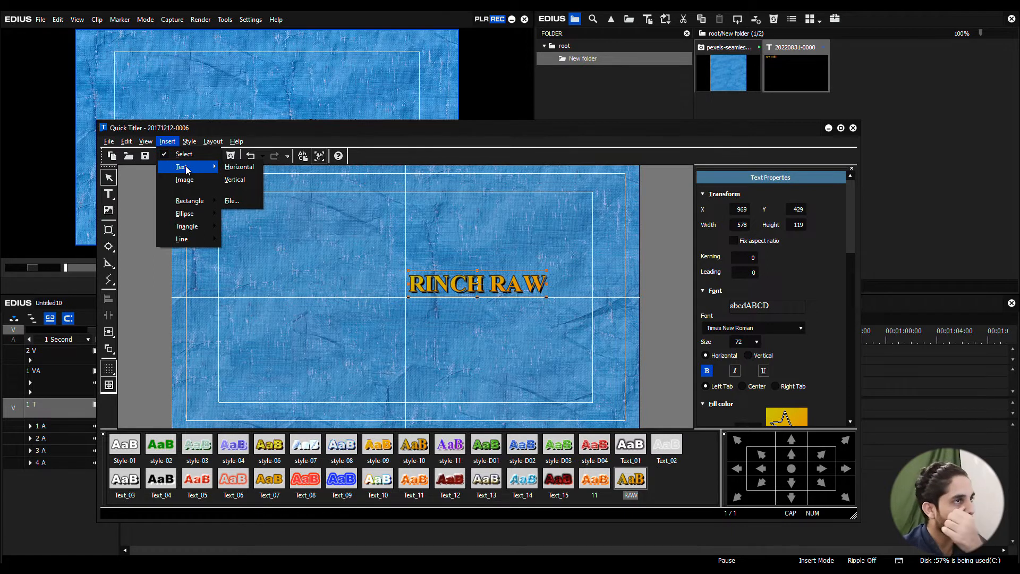
click(236, 170)
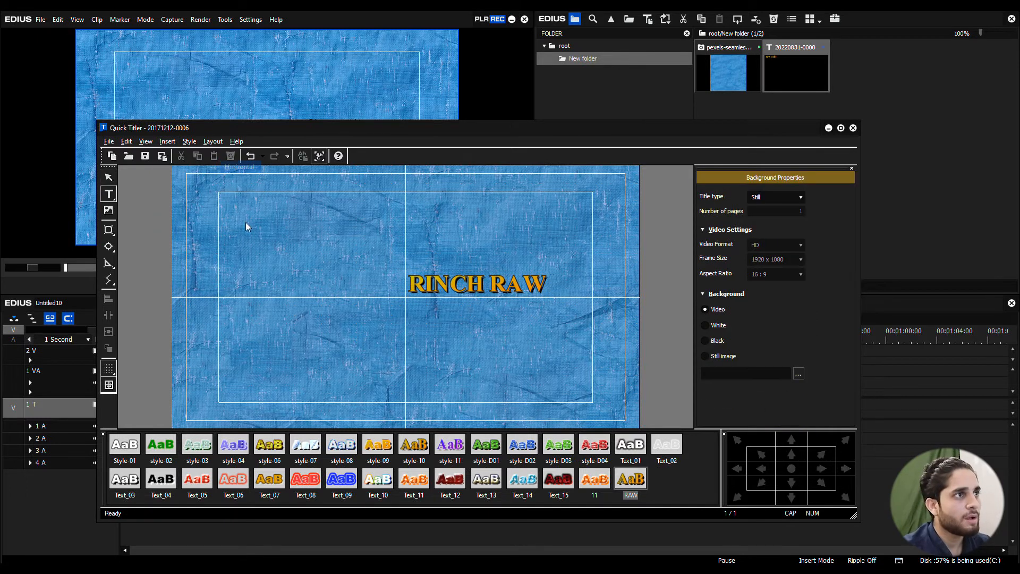
click(280, 227)
text(RAW)
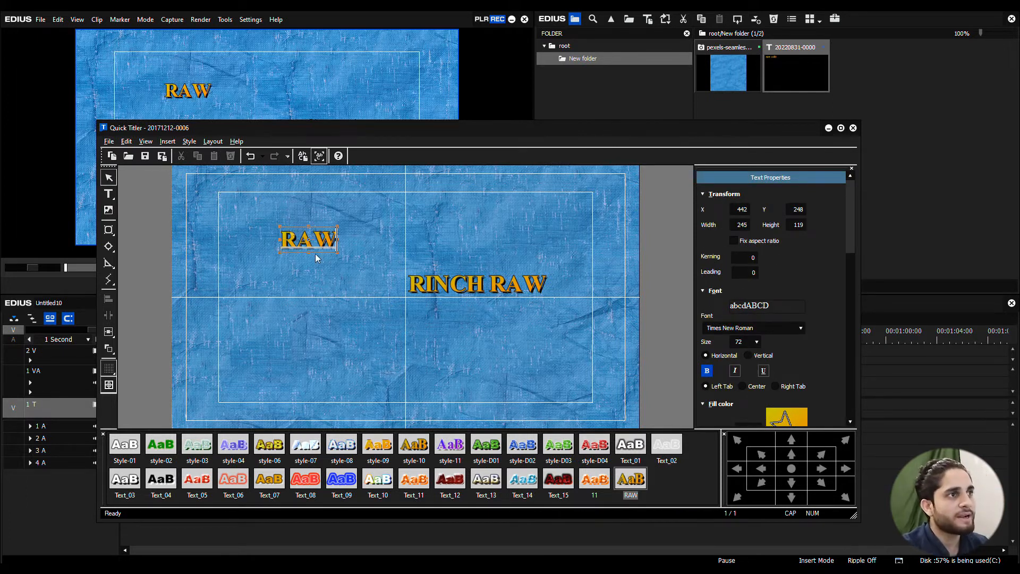
click(339, 272)
click(314, 241)
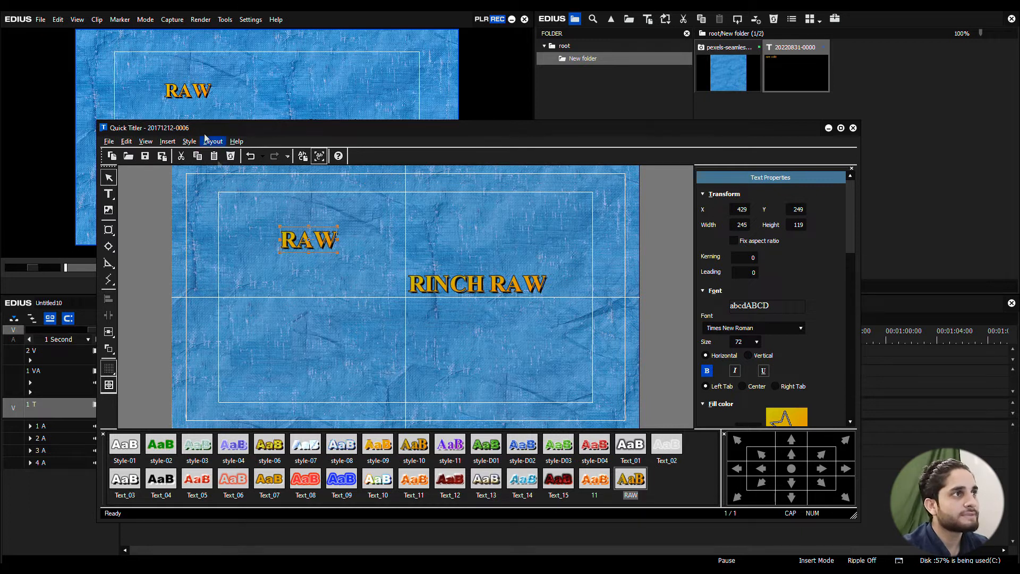
Step: Add the vertical text "RAW" inside the safe area's upper-right corner at about X 1618, Y 105
click(168, 141)
click(237, 180)
text(RAW)
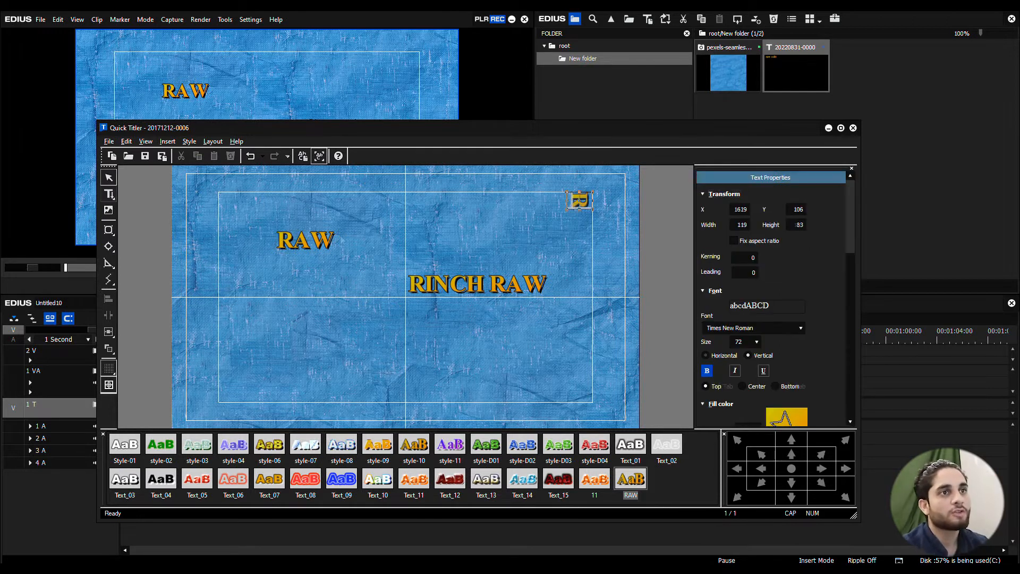
click(608, 280)
click(581, 208)
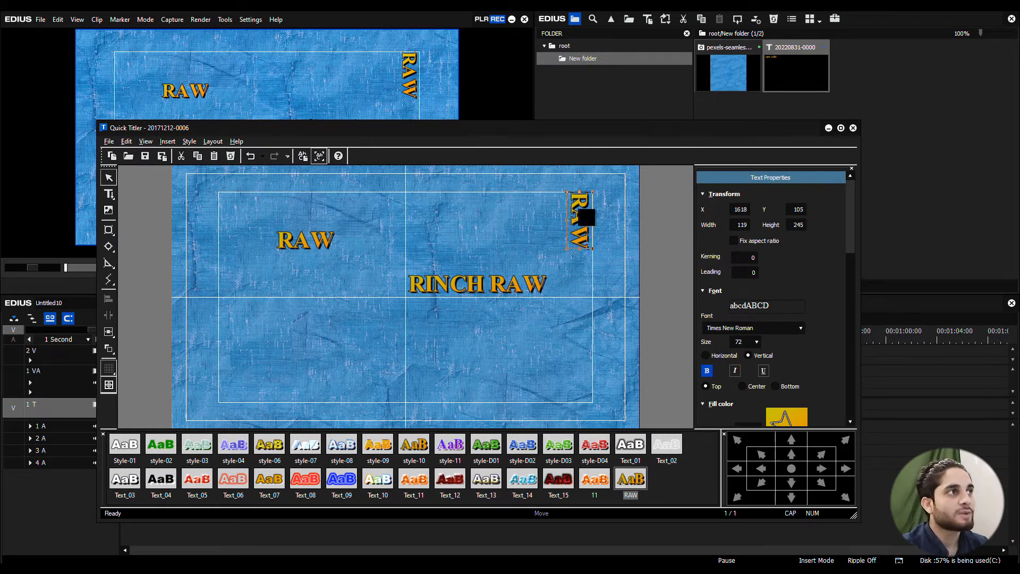
Step: Browse This PC for a text file to import into the title and cancel the import
click(167, 141)
mouse_move(196, 167)
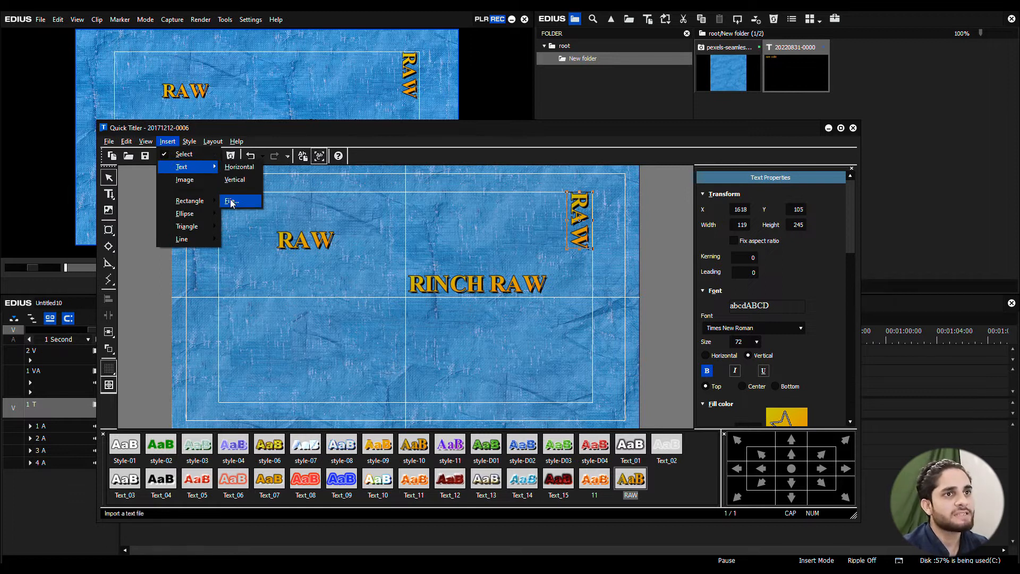
click(232, 203)
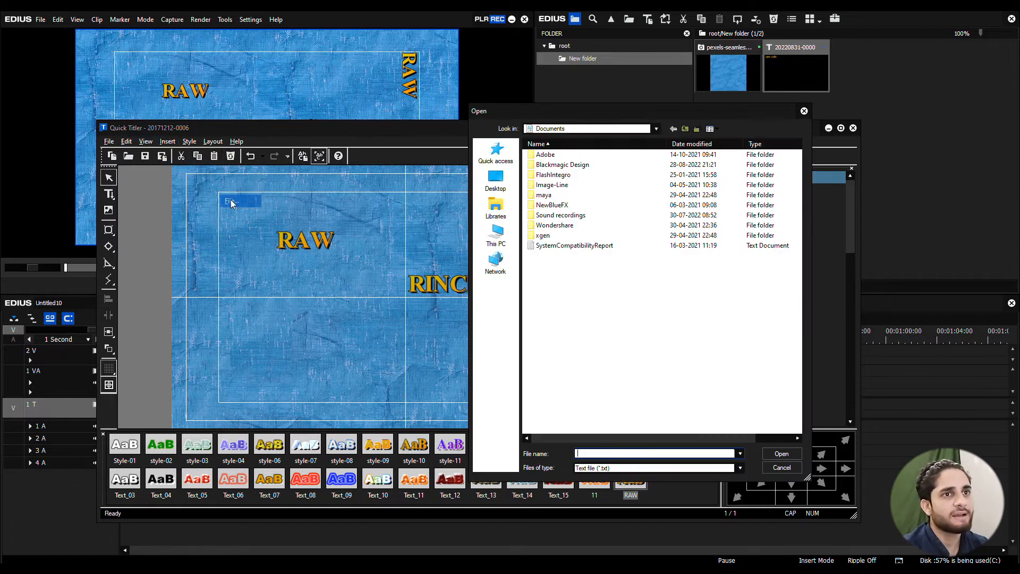
click(497, 237)
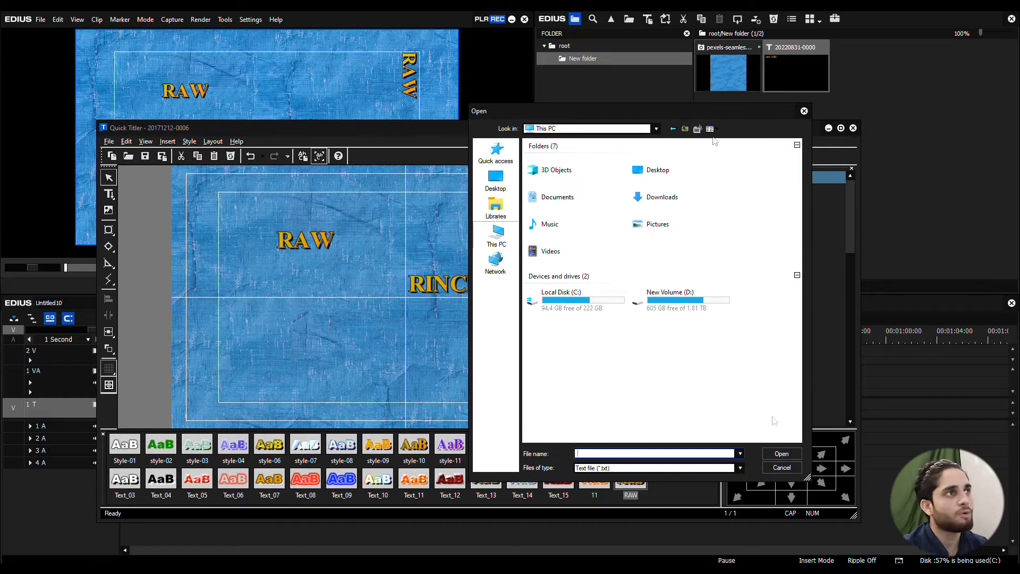
click(805, 112)
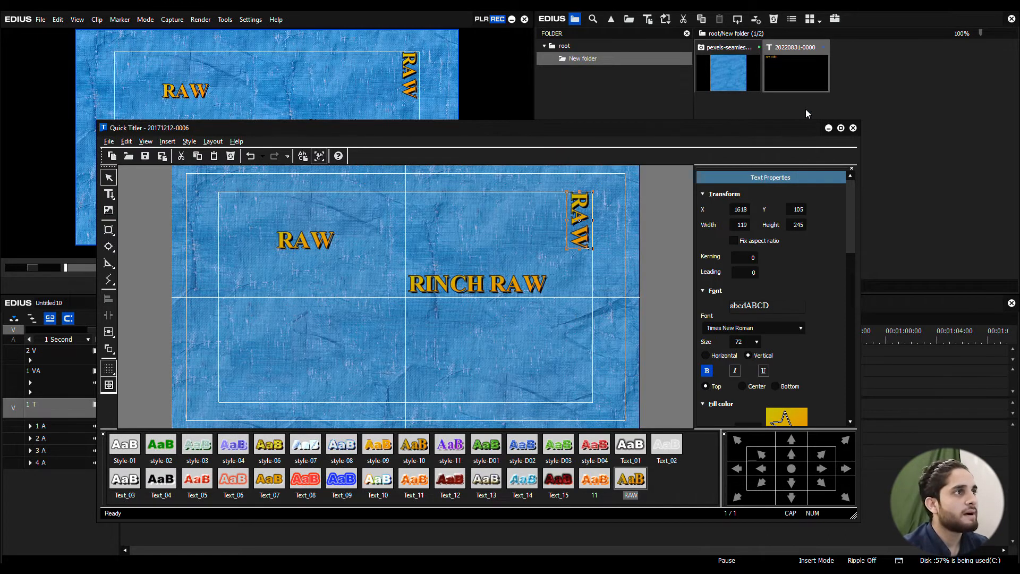
Step: Insert an Image_03 image about 672 by 209 in size and move it to the lower-left area at about X 273, Y 597
click(168, 141)
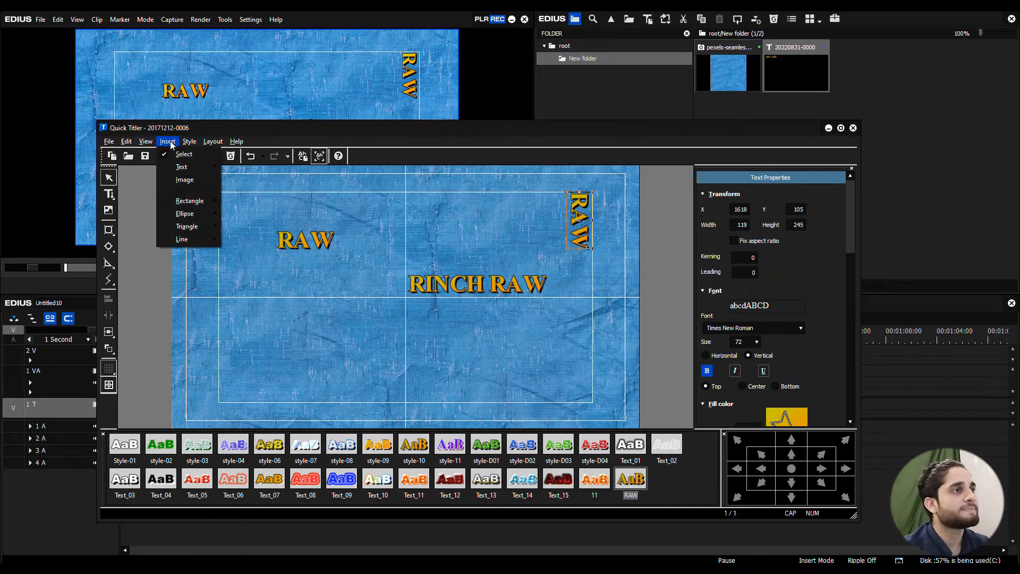
click(185, 181)
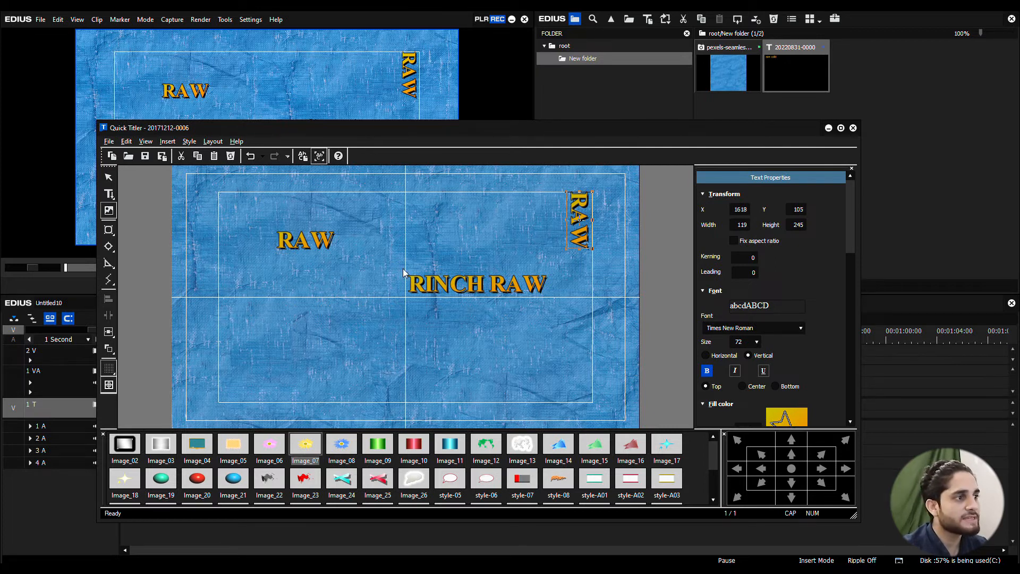
click(161, 448)
drag(404, 264, 557, 307)
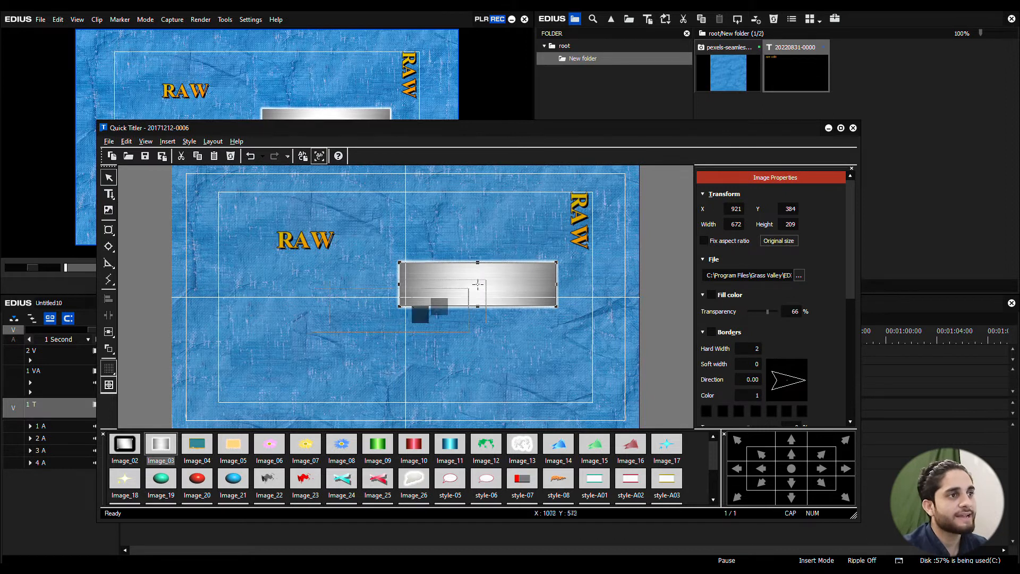
drag(362, 332, 353, 339)
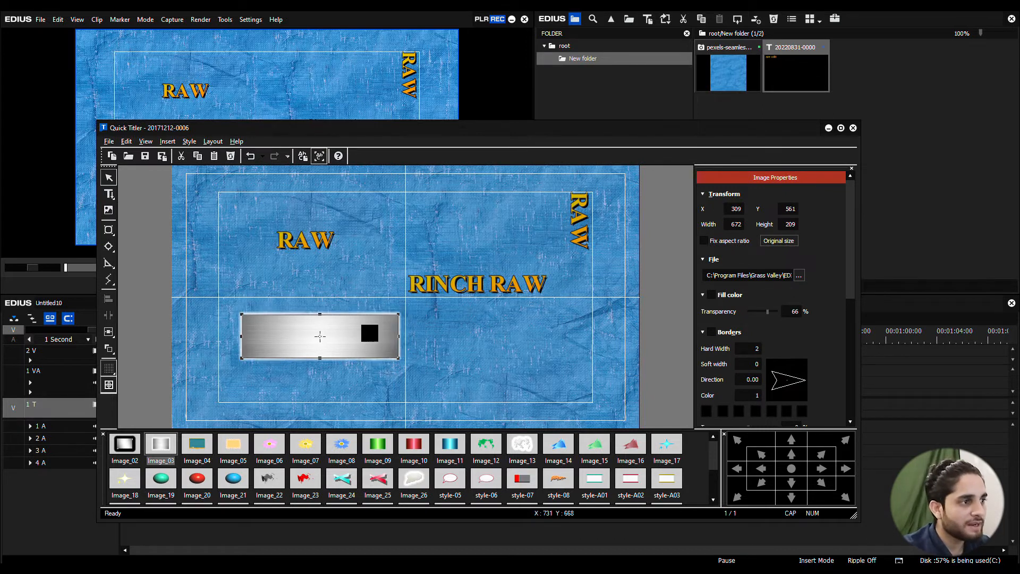
Step: Look through the available image styles and select the RINCH RAW title
click(197, 448)
scroll(346, 472, down, 2)
scroll(351, 472, up, 2)
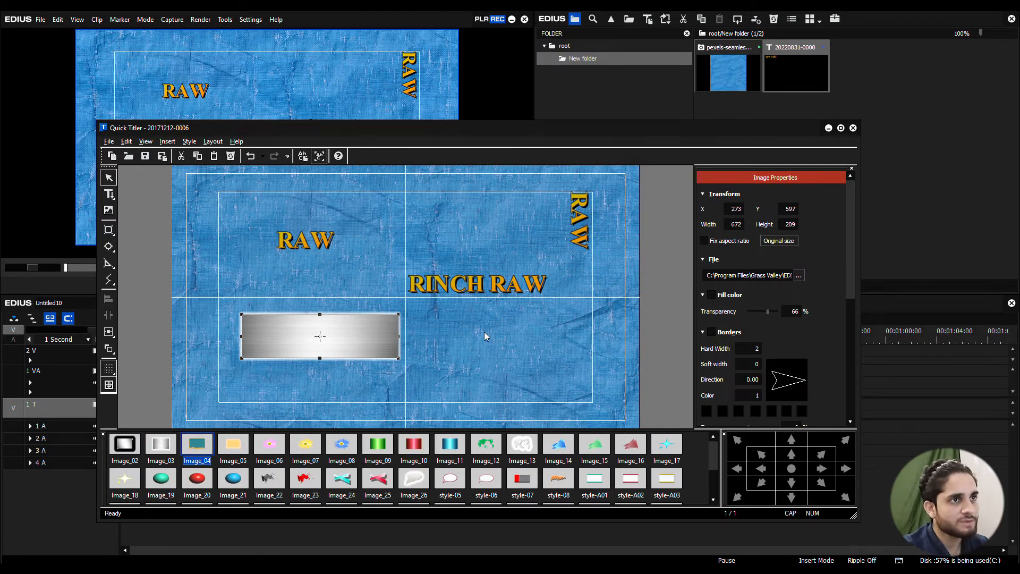
click(428, 289)
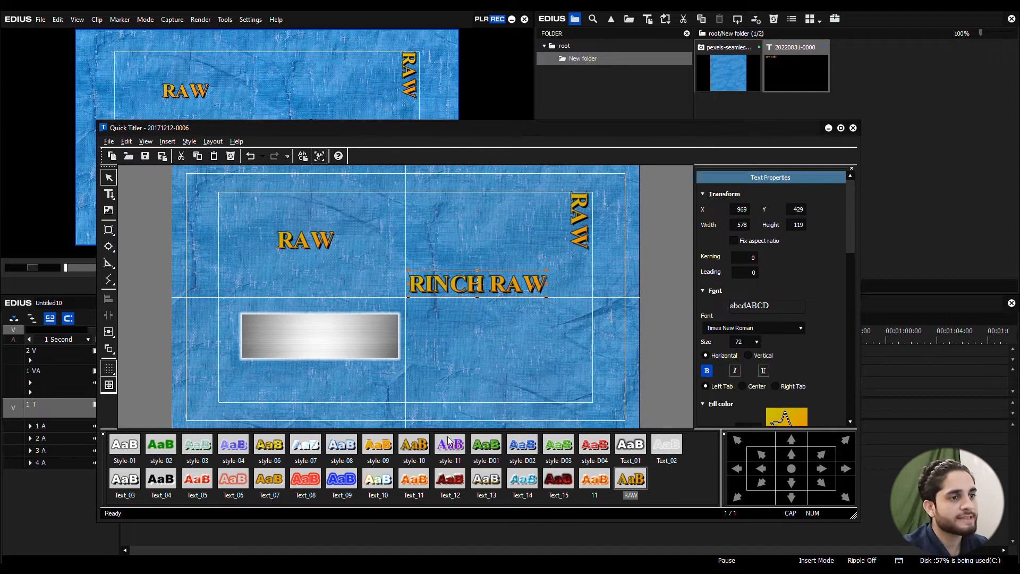
Step: Draw a brick-textured rectangle about 436 by 157 in size above the RINCH RAW title and place it at about X 1044, Y 180
click(167, 142)
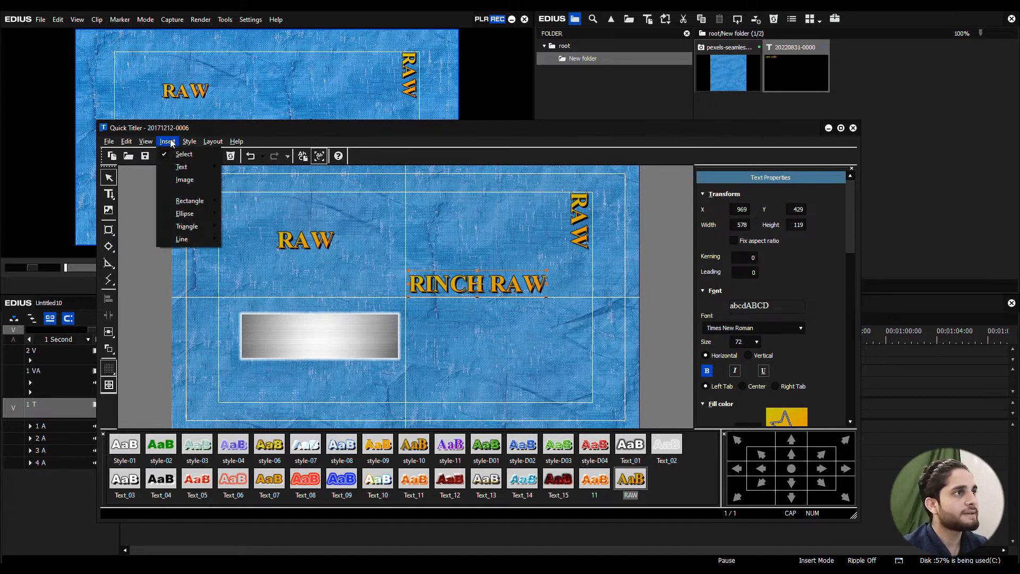
mouse_move(207, 205)
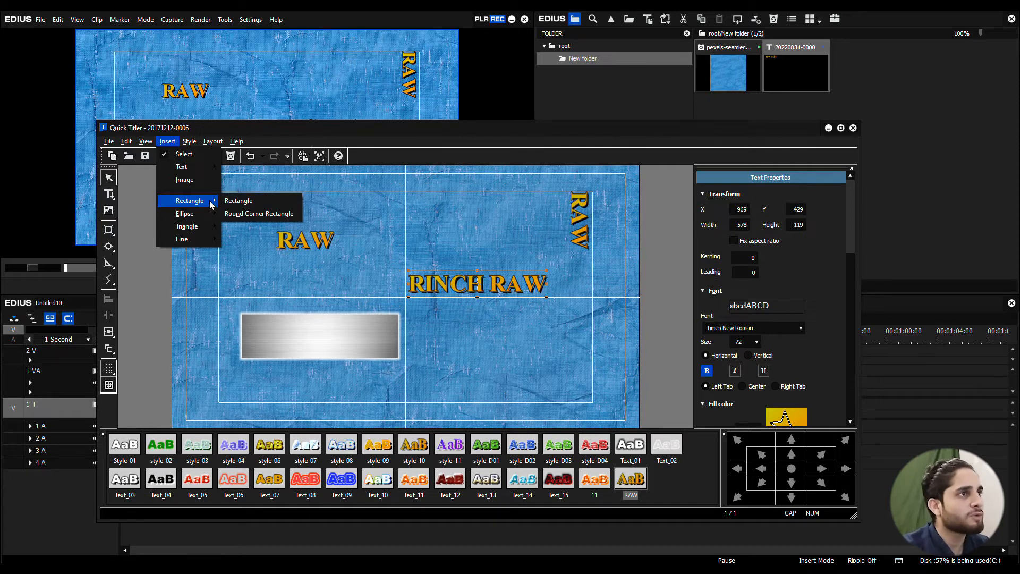
click(249, 202)
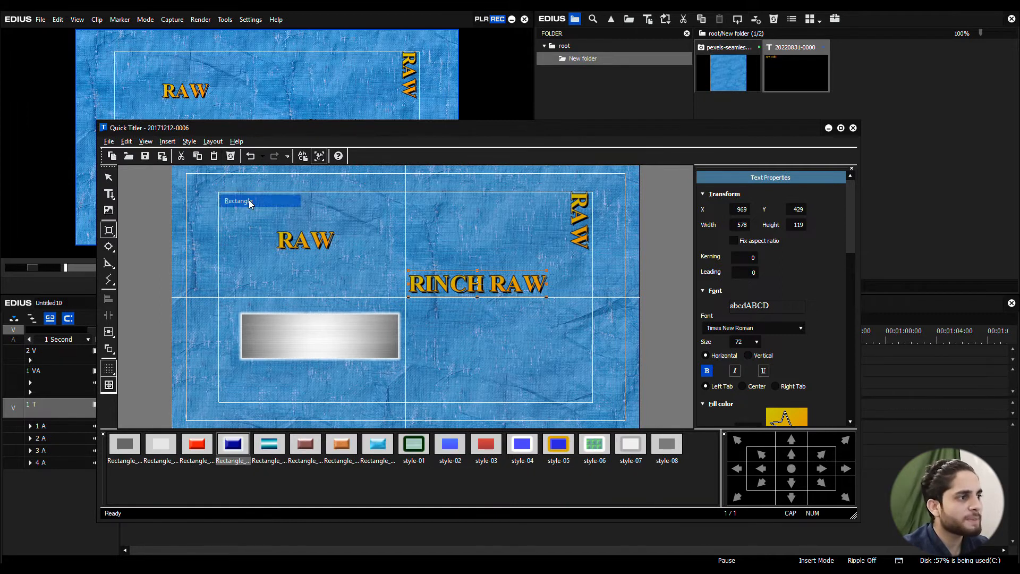
click(271, 446)
click(307, 447)
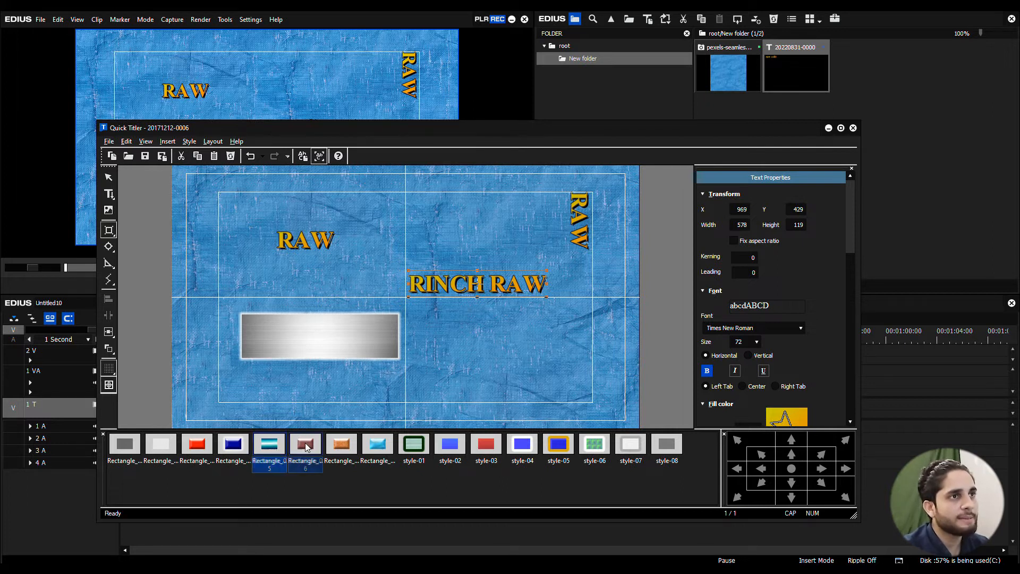
drag(425, 212, 448, 241)
drag(521, 252, 531, 251)
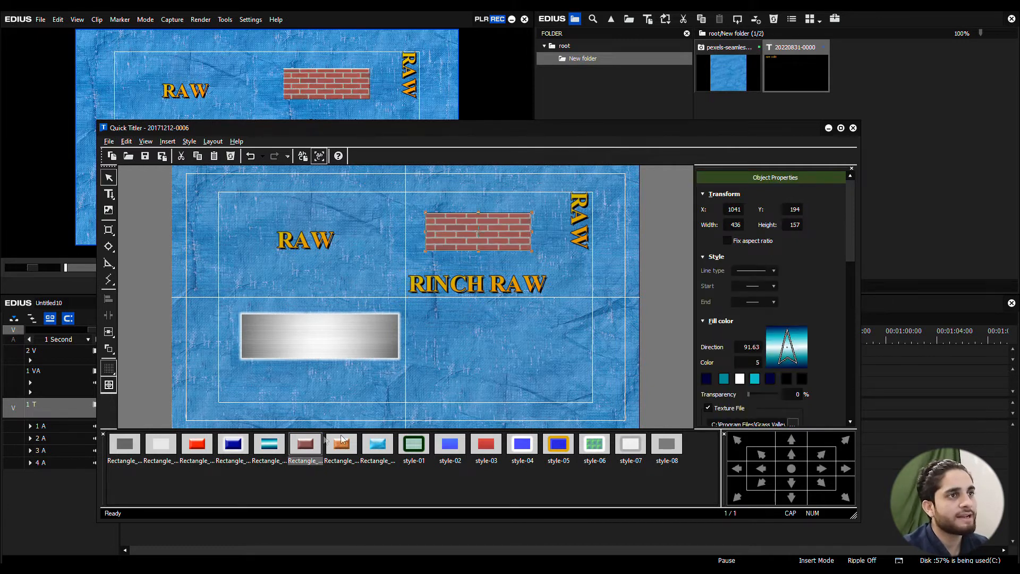
drag(488, 243, 489, 241)
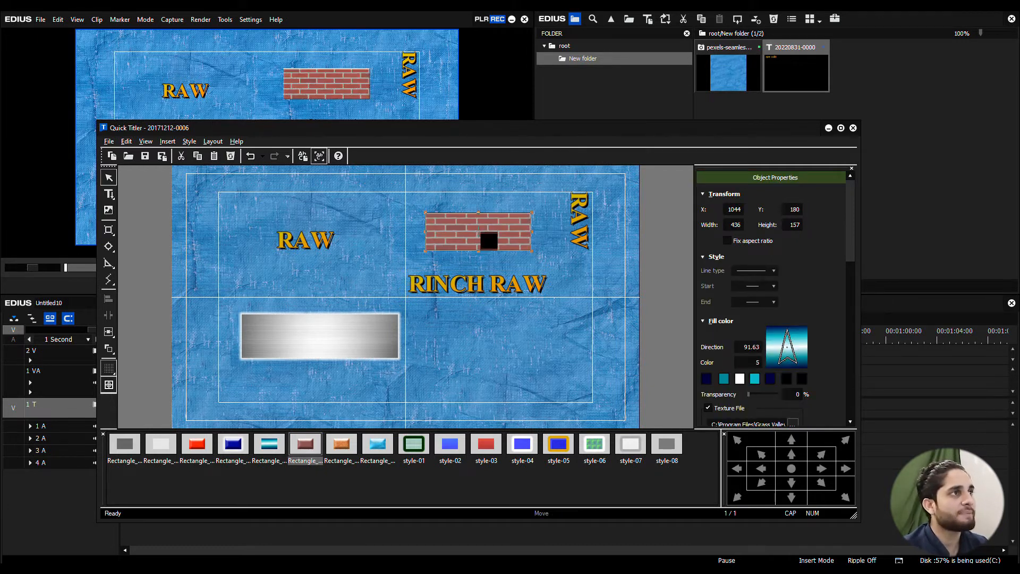
Step: Draw a round corner rectangle in Style-07, about 324 by 150 in size, below the RINCH RAW title and deselect it
click(168, 142)
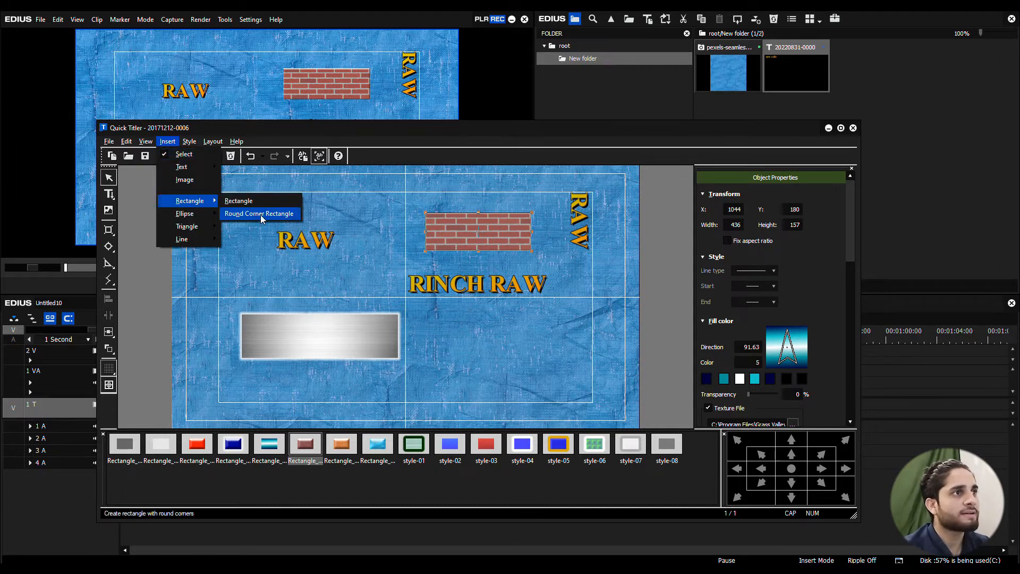
click(261, 214)
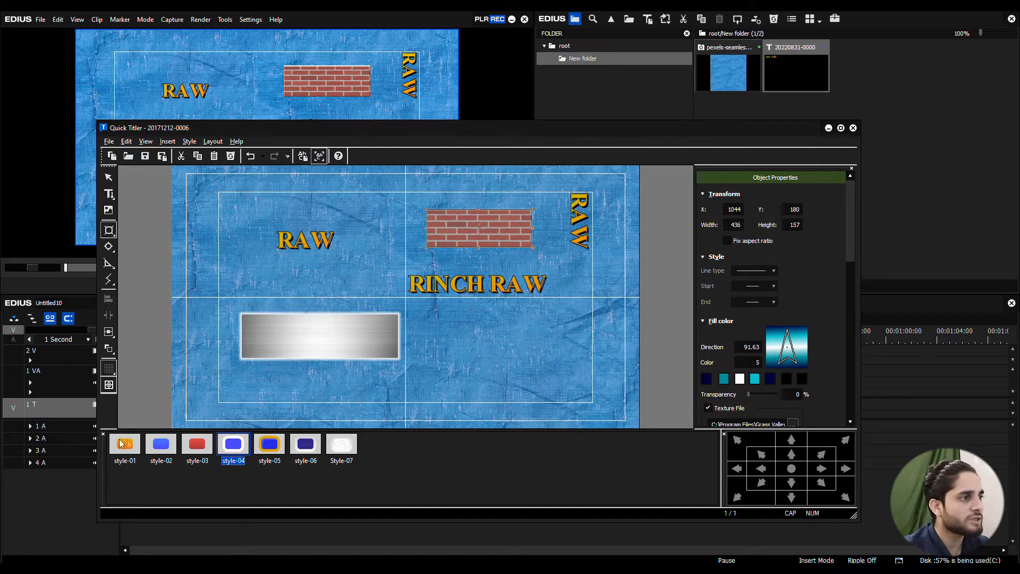
click(343, 447)
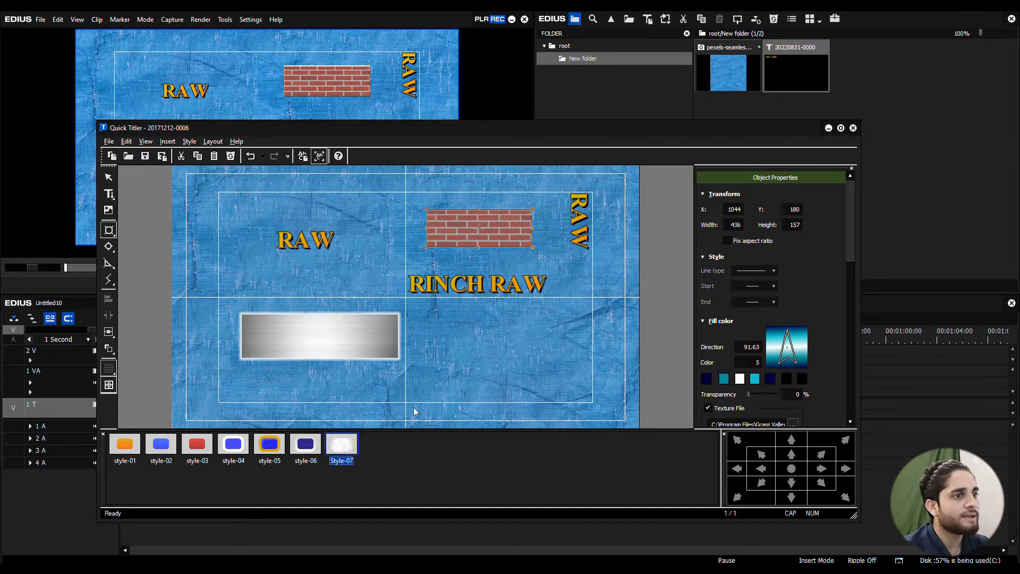
click(472, 329)
drag(538, 363, 548, 362)
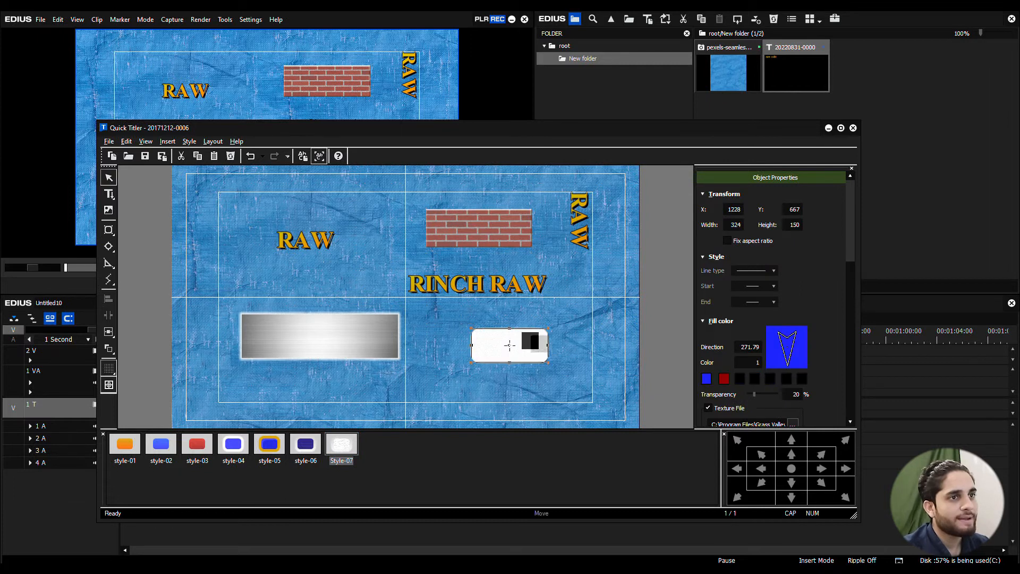
click(522, 396)
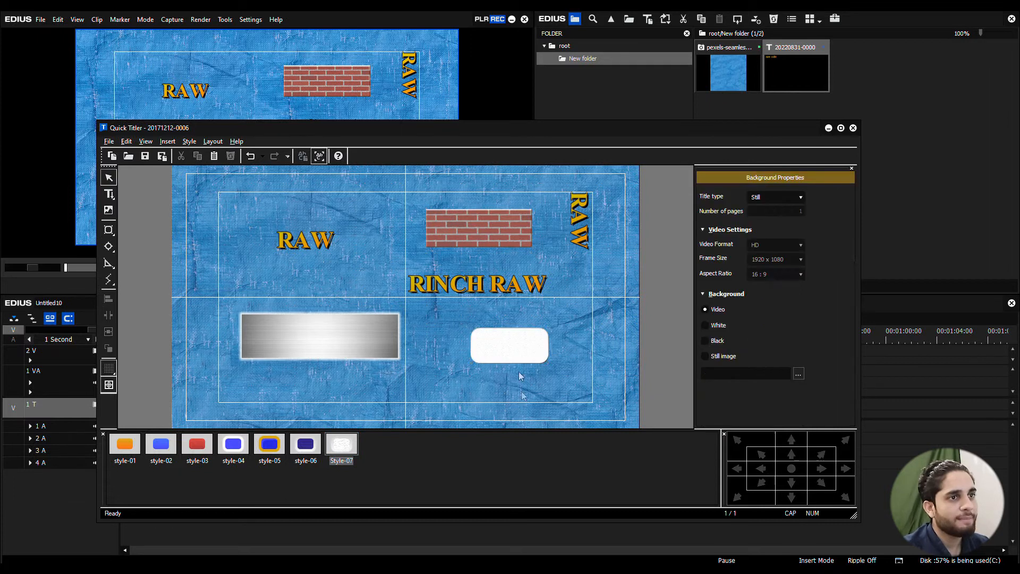
Step: Draw an Ellipse_02 style ellipse about 356 by 151 in size below the round corner rectangle, at about X 973, Y 844
click(167, 141)
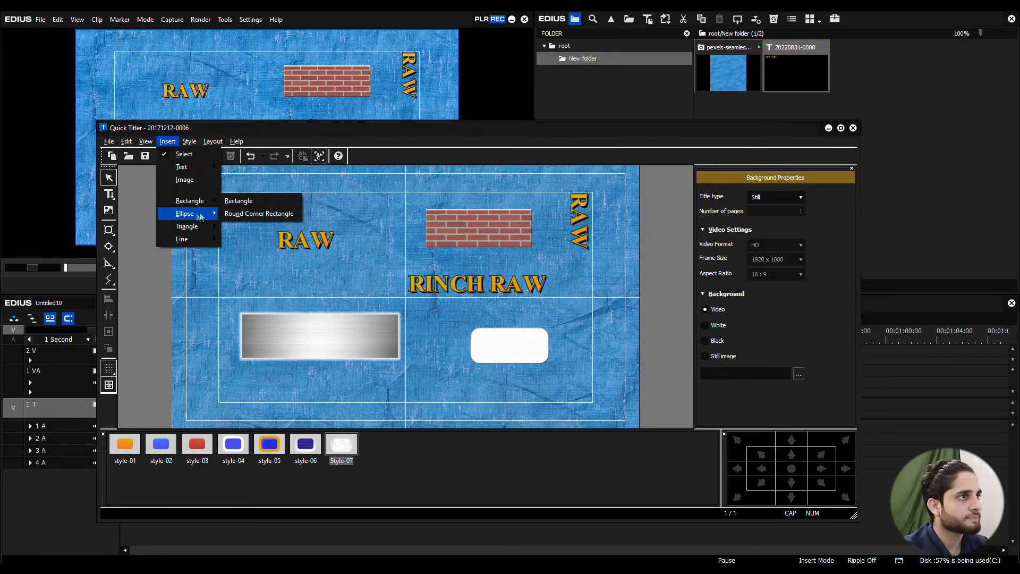
mouse_move(189, 217)
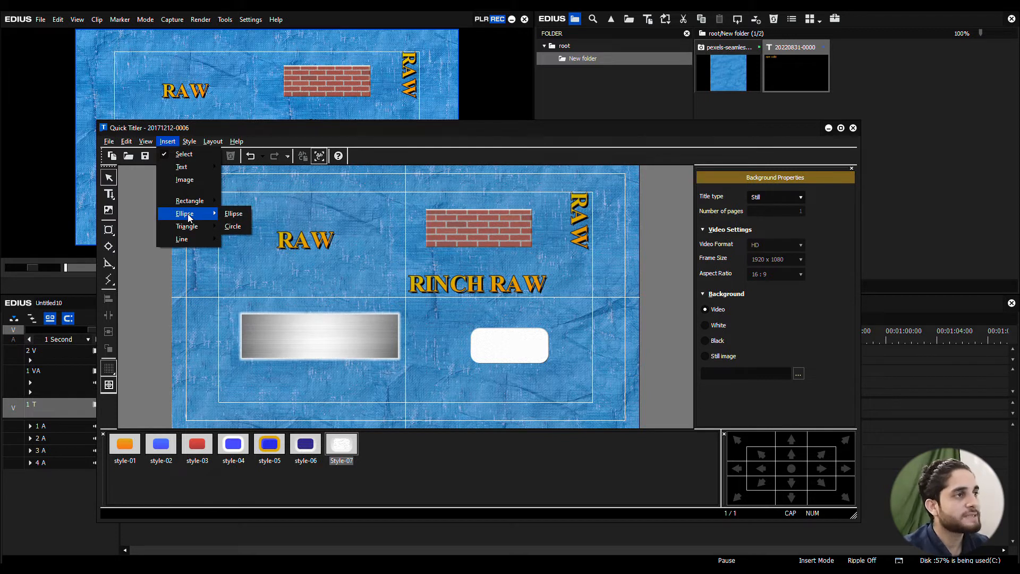
click(233, 213)
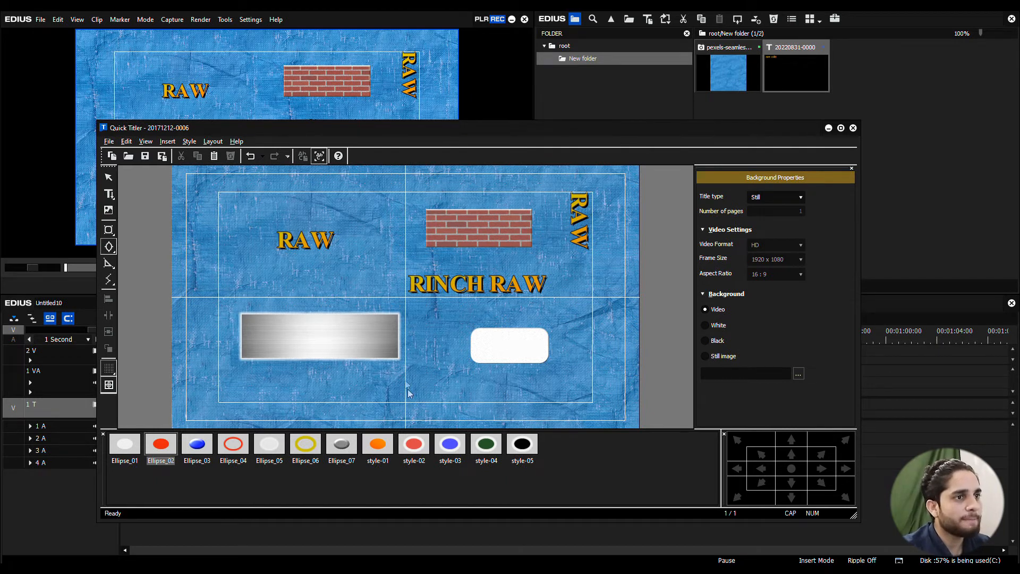
drag(476, 409, 495, 407)
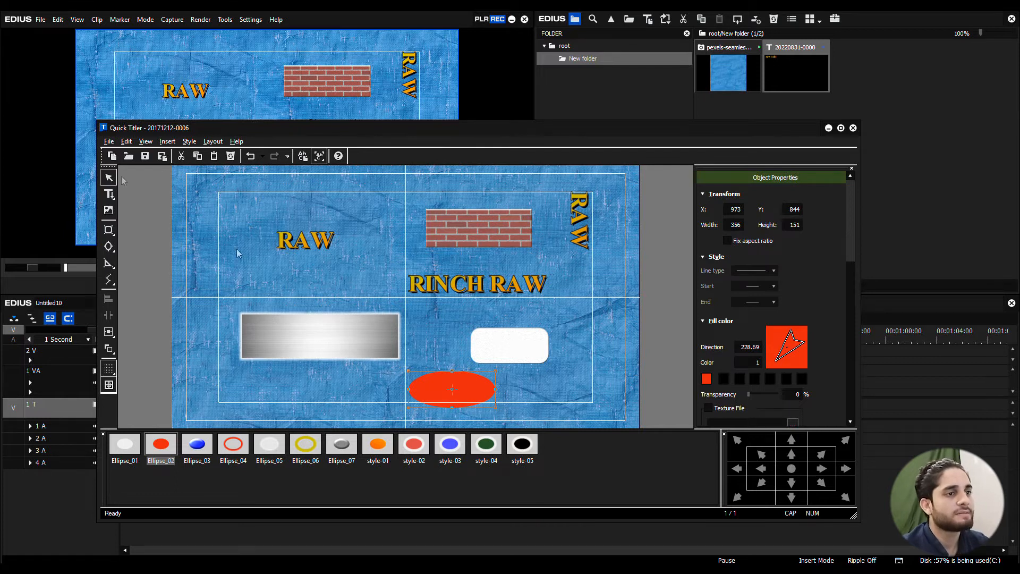
Step: Draw a red circle about 198 in diameter beside the horizontal RAW title, at about X 136, Y 151
click(189, 142)
click(169, 142)
click(169, 141)
mouse_move(200, 215)
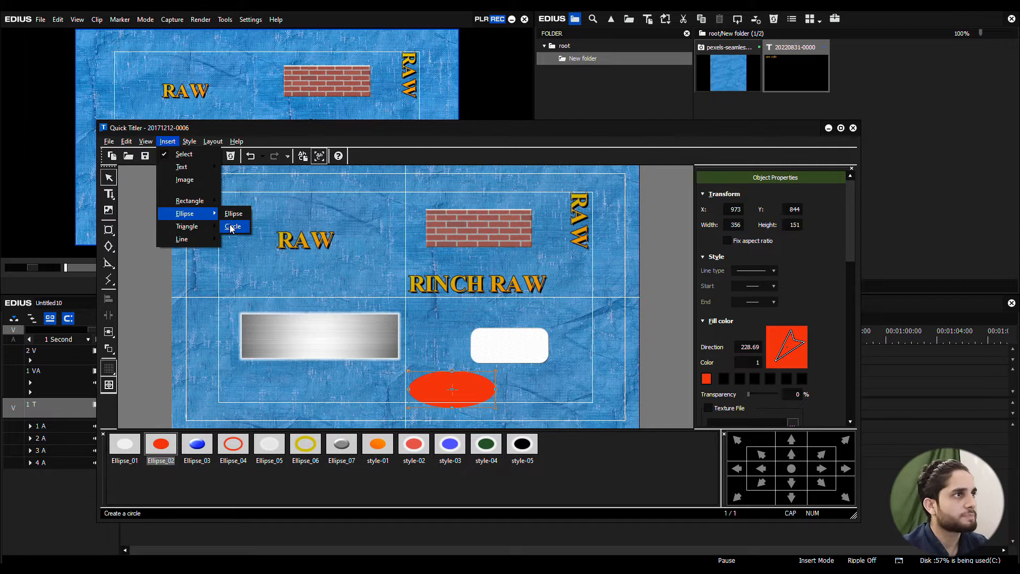
click(233, 227)
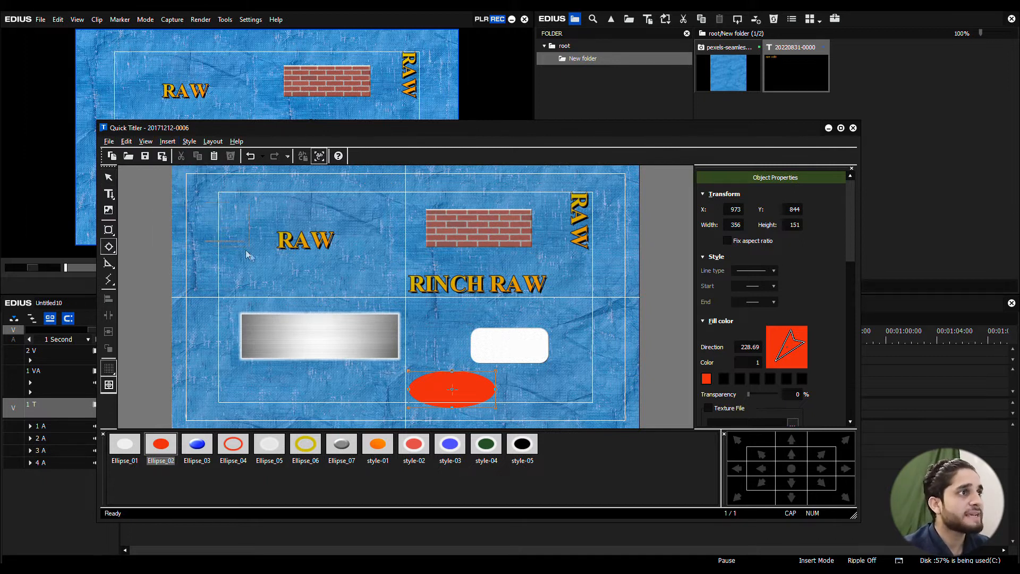
drag(245, 250, 244, 250)
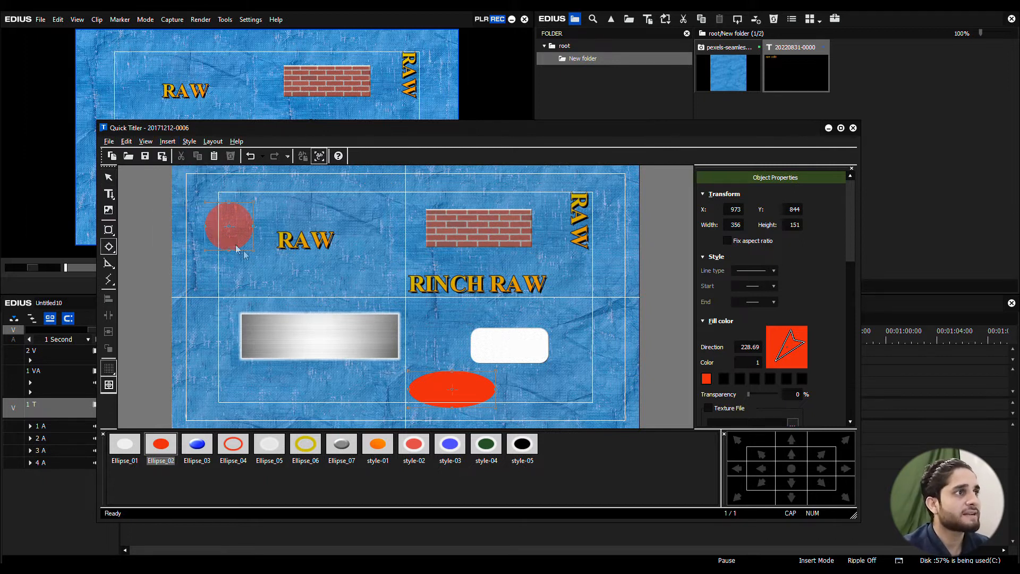
click(169, 142)
mouse_move(202, 231)
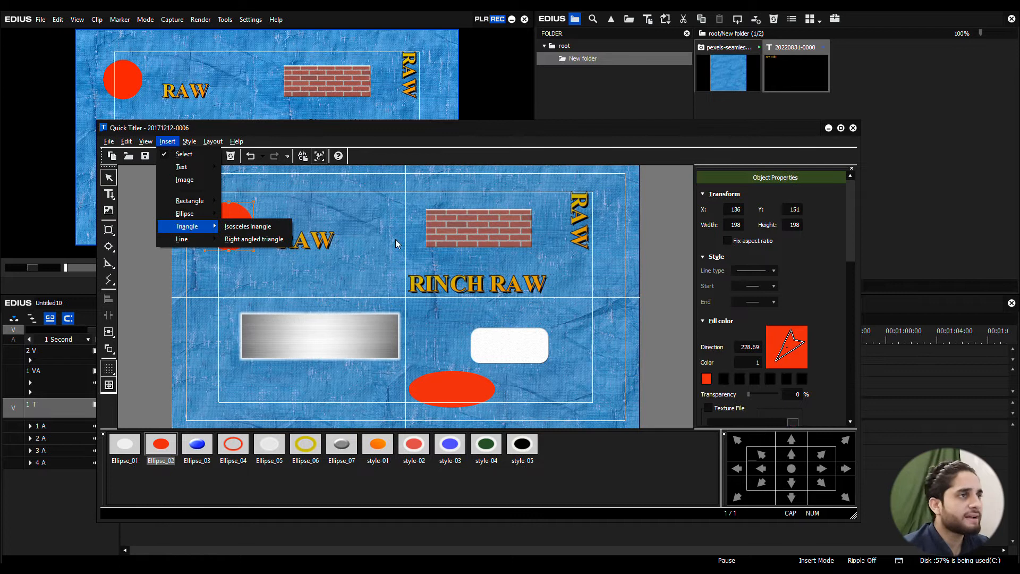
click(372, 209)
Step: Draw a straight Line_02 arrow line below the circle, from about X 192, Y 471 to X 624, Y 480
click(175, 144)
mouse_move(194, 243)
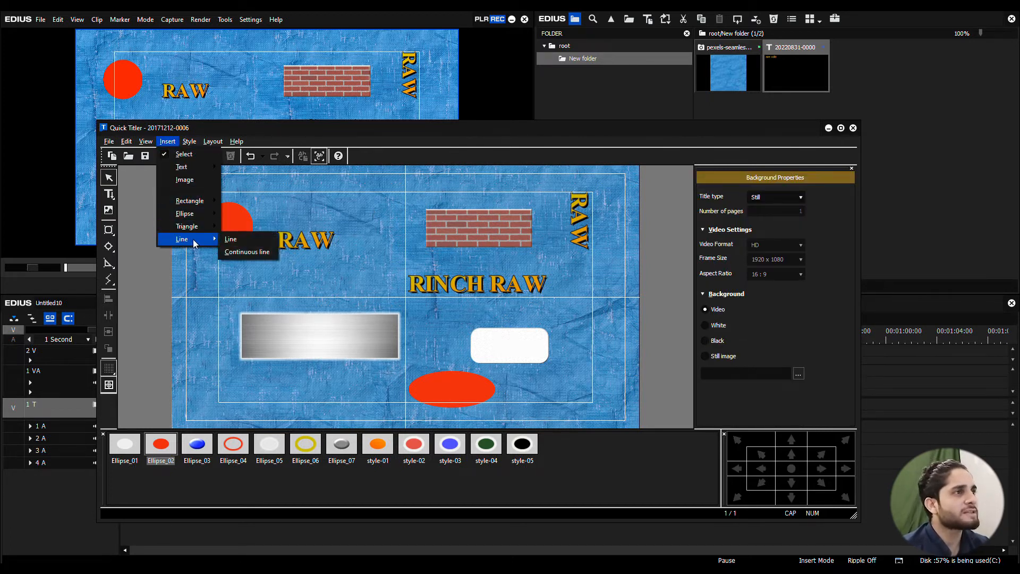
click(233, 240)
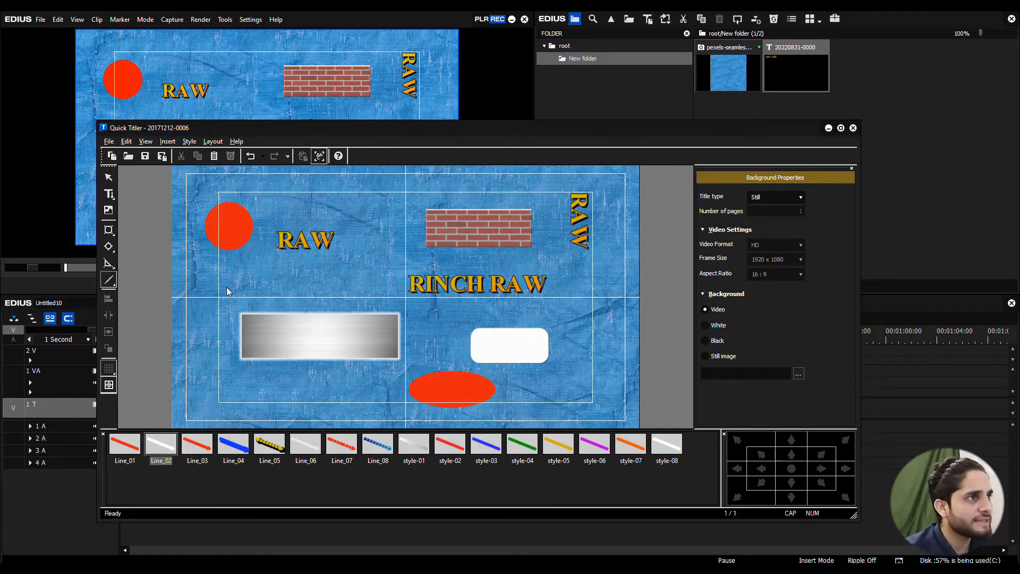
drag(311, 283, 324, 282)
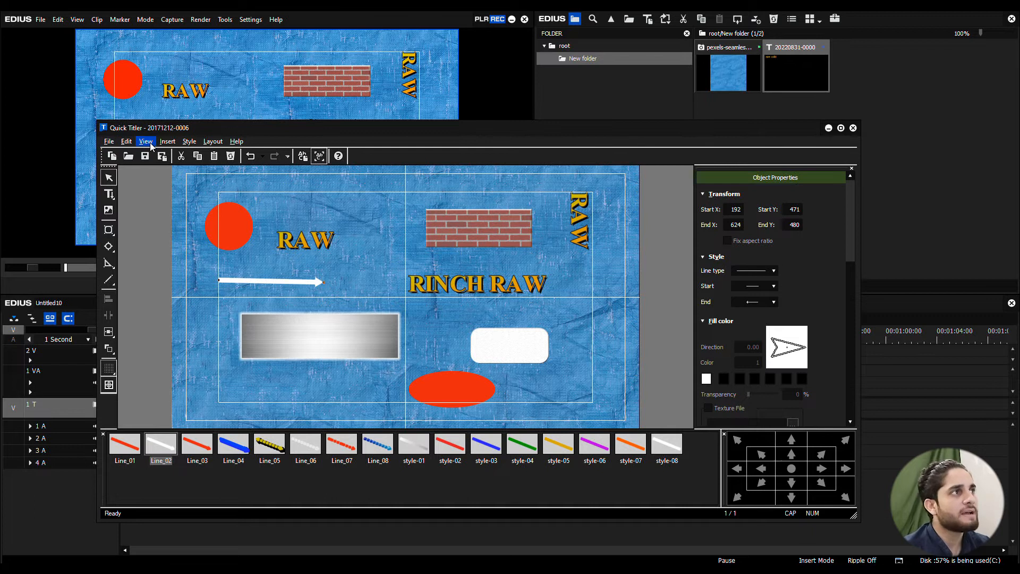
Step: Draw a bent continuous line with an arrow end above the RAW title and brick rectangle, and deselect it
click(167, 142)
mouse_move(194, 239)
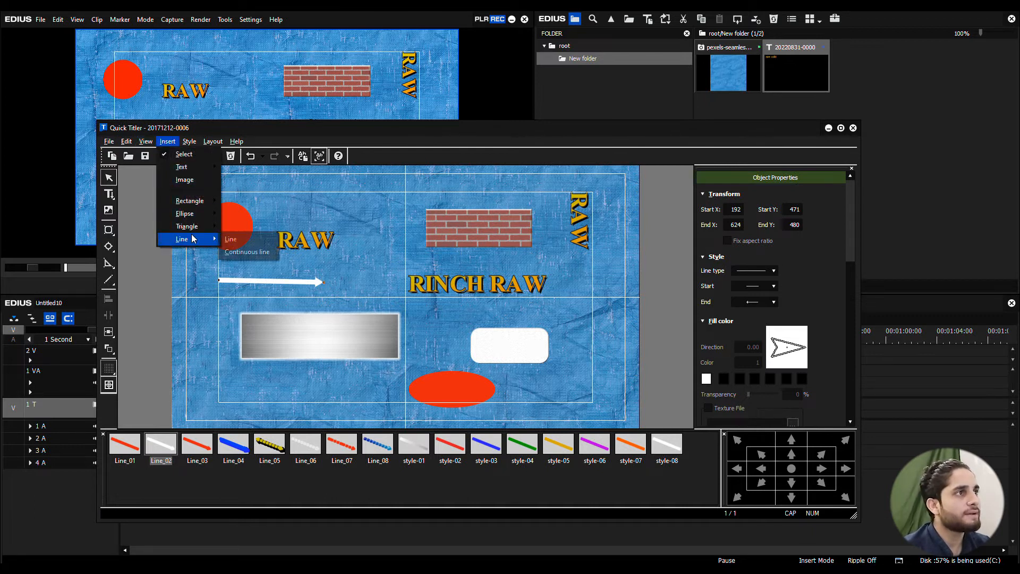
click(248, 252)
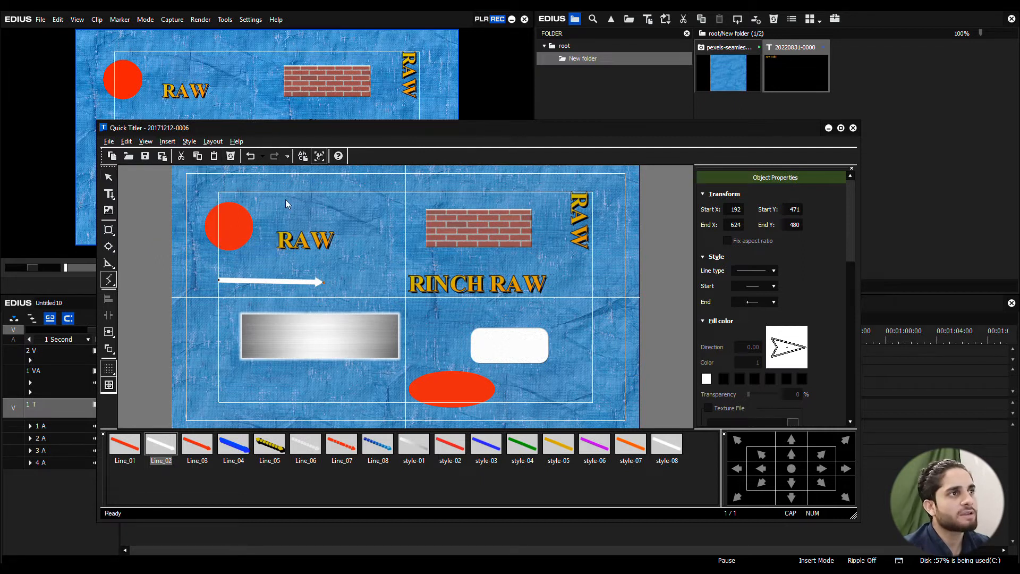
click(313, 193)
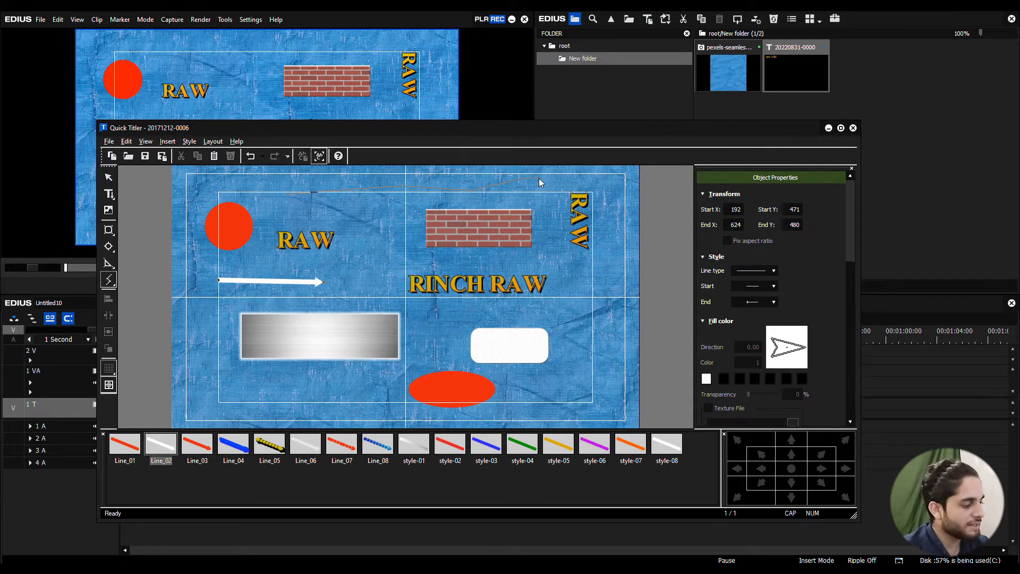
key(super)
click(384, 239)
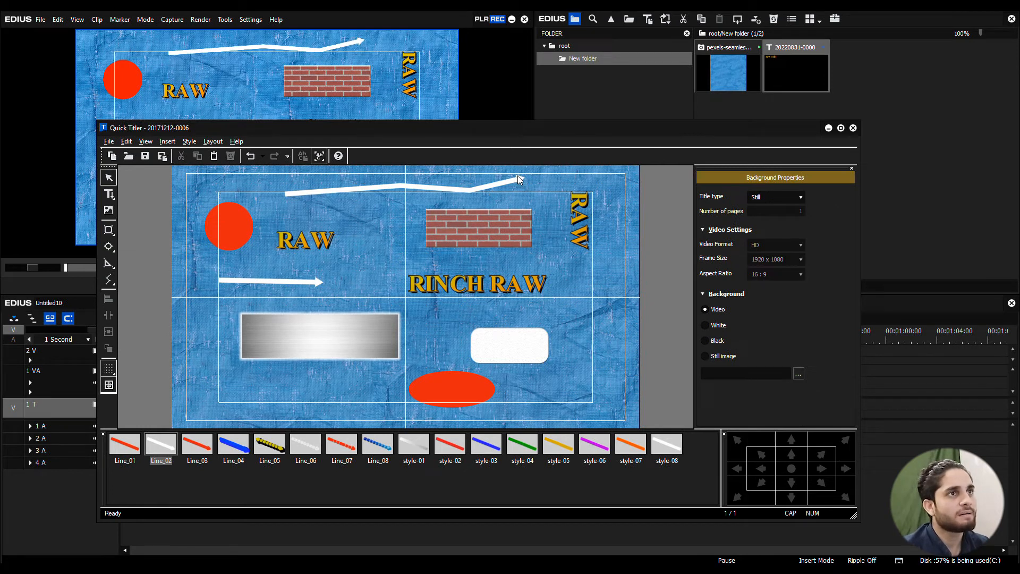
click(167, 140)
mouse_move(182, 239)
click(262, 194)
click(167, 141)
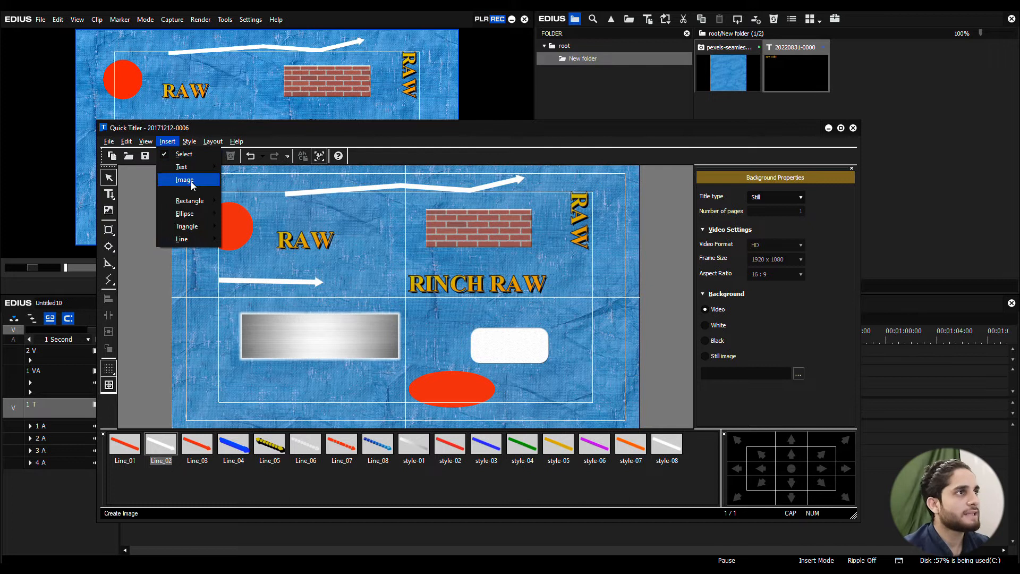
click(262, 198)
Step: Examine the style commands available for the horizontal RAW title and the saved RAW text style
click(190, 141)
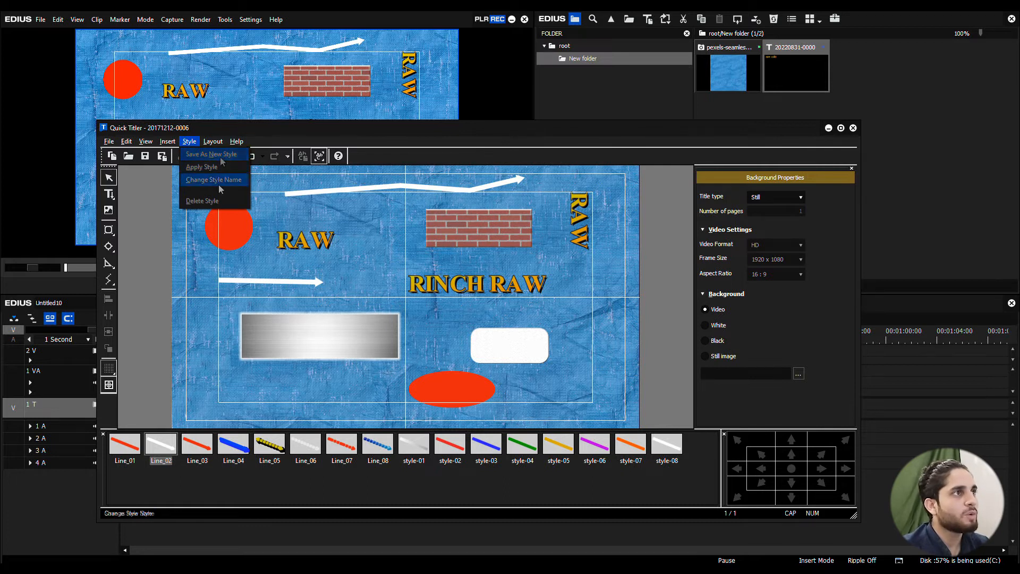
click(325, 242)
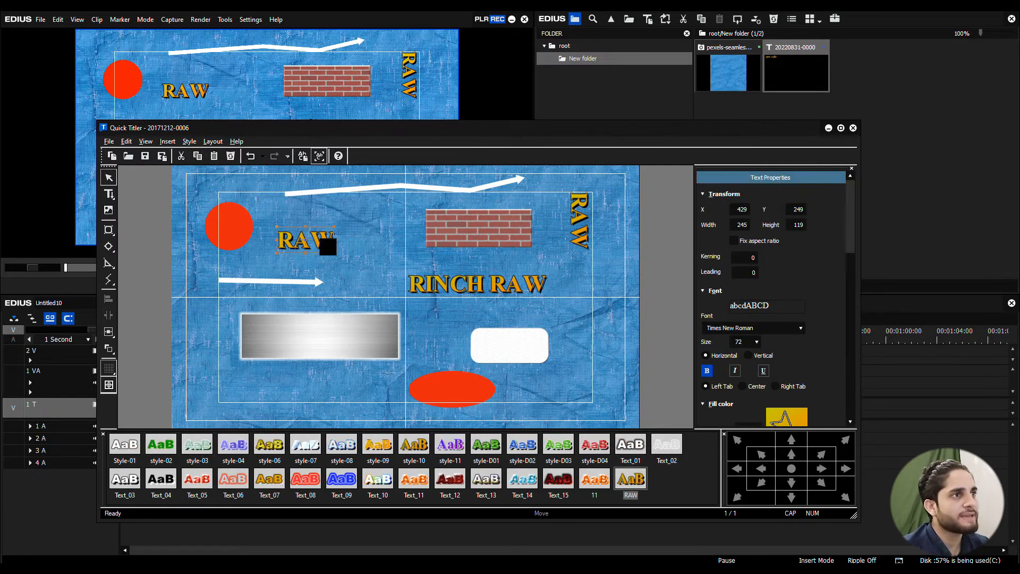
click(189, 141)
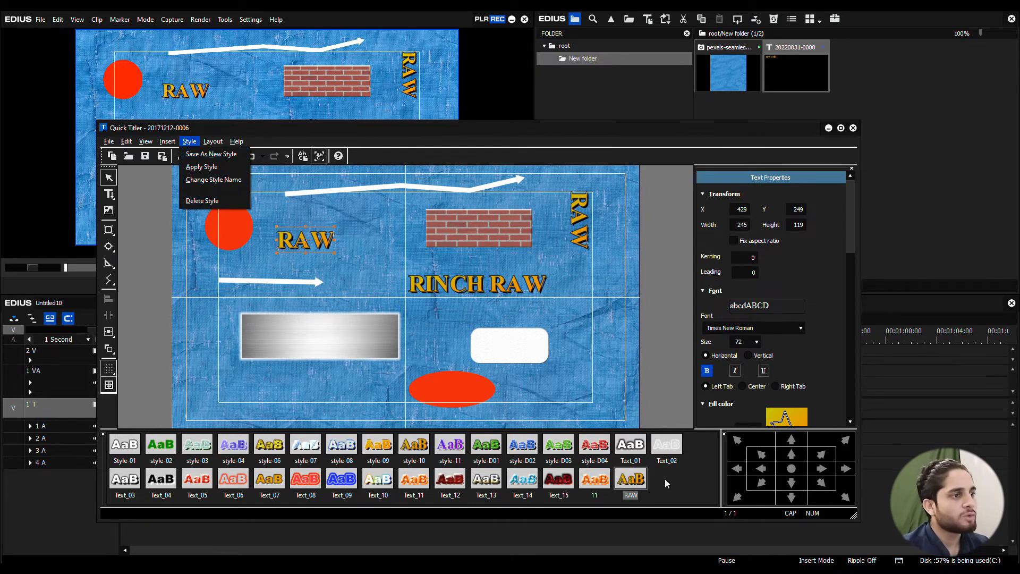
click(631, 480)
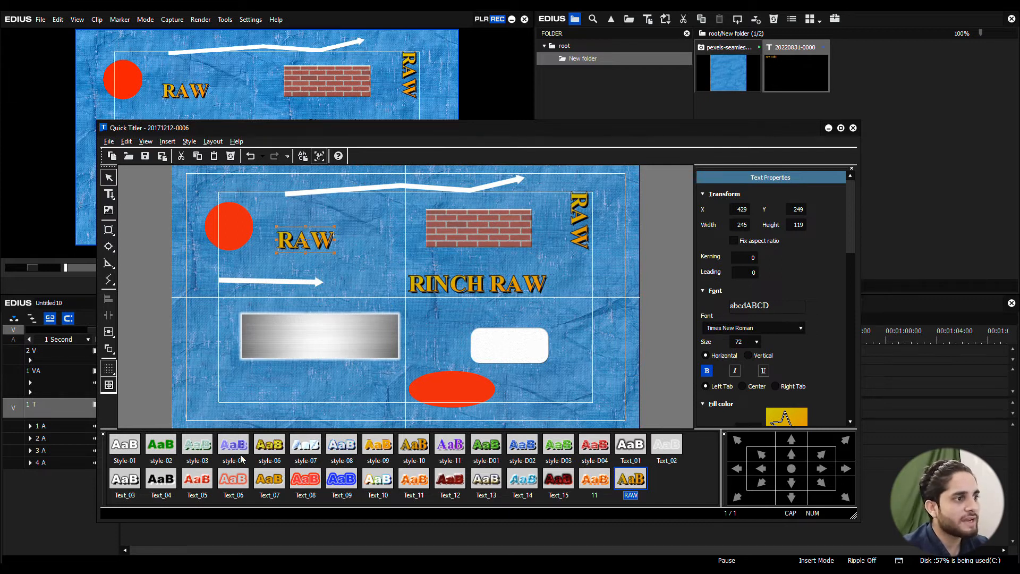
click(190, 142)
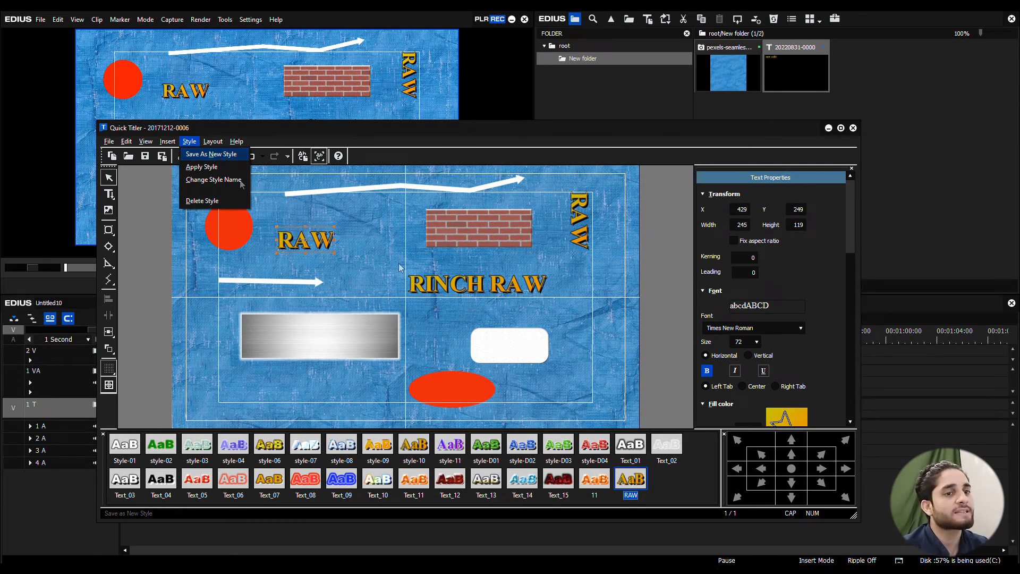
click(397, 237)
Step: Save the RINCH RAW title's current style as a new text style named TAKE
click(430, 290)
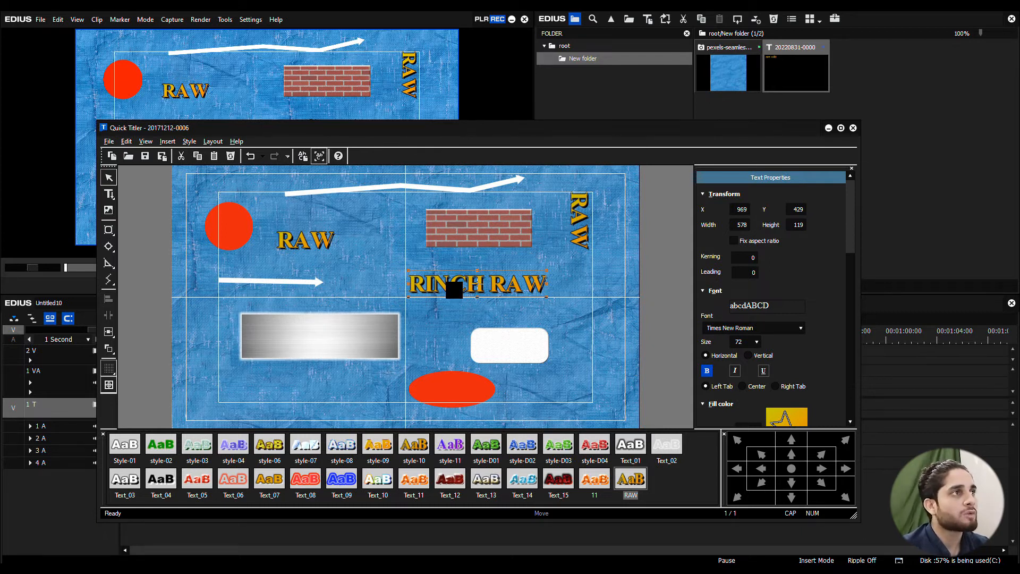
click(190, 142)
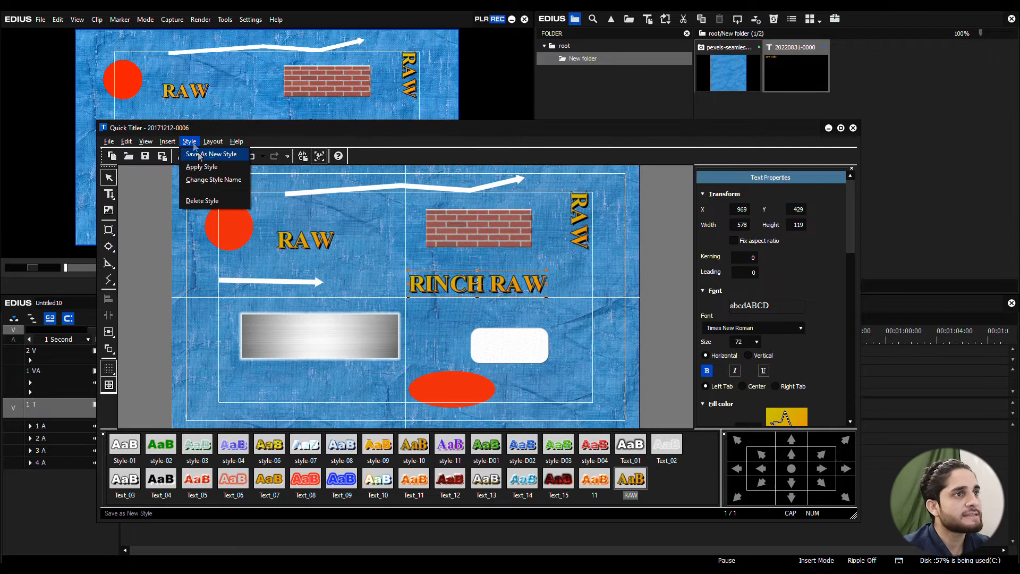
click(207, 156)
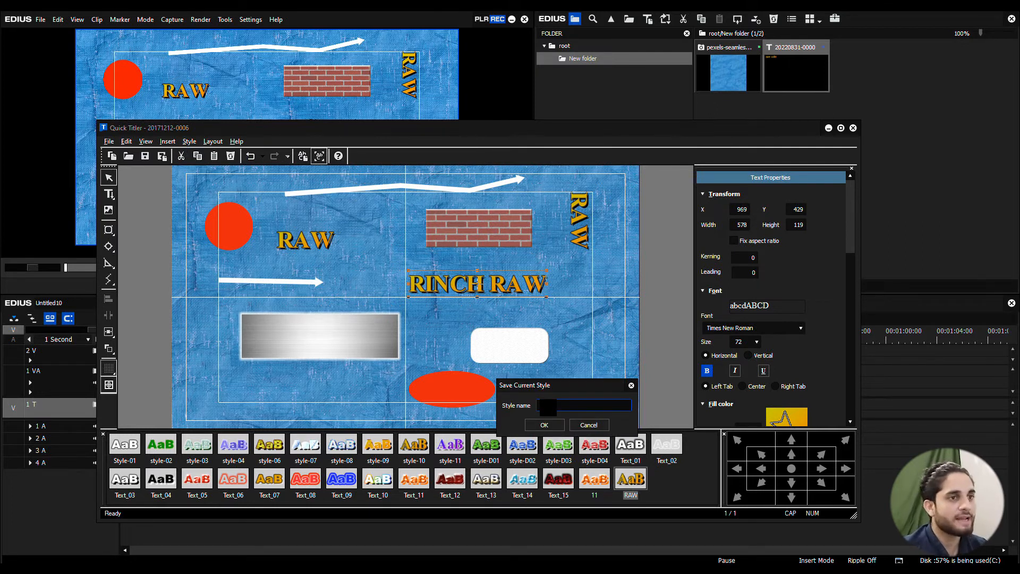
text(RAW)
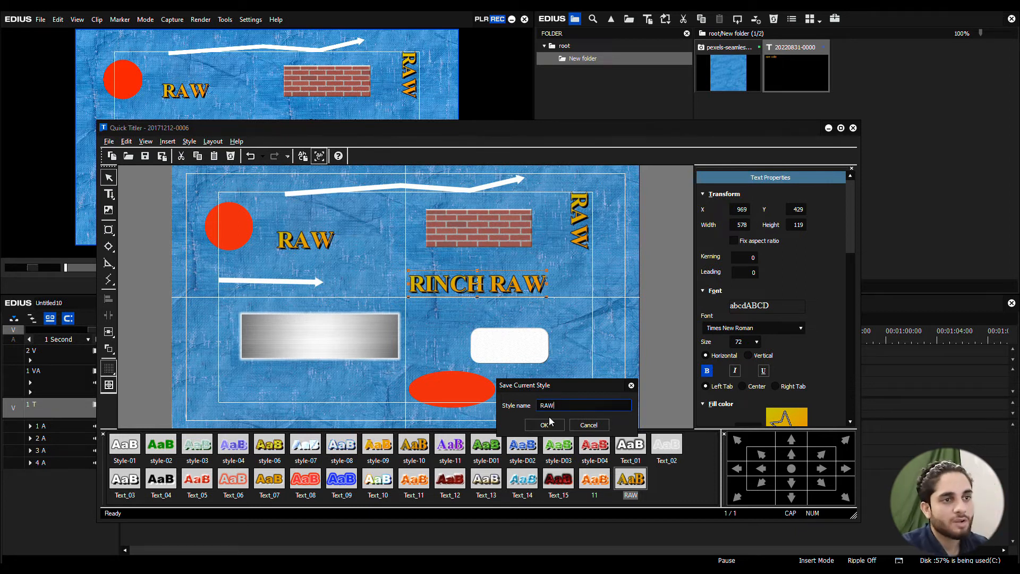
click(545, 425)
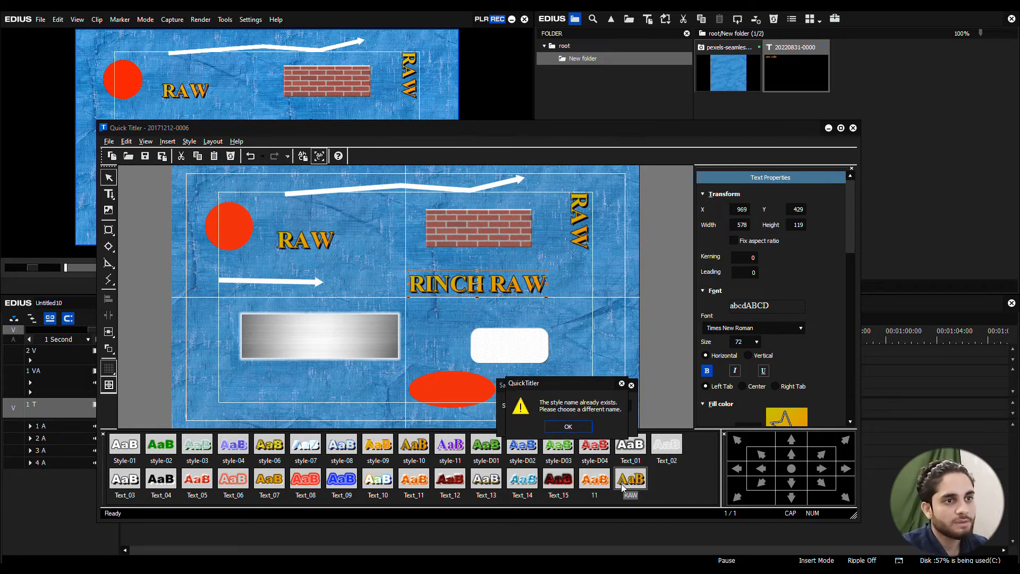
click(622, 383)
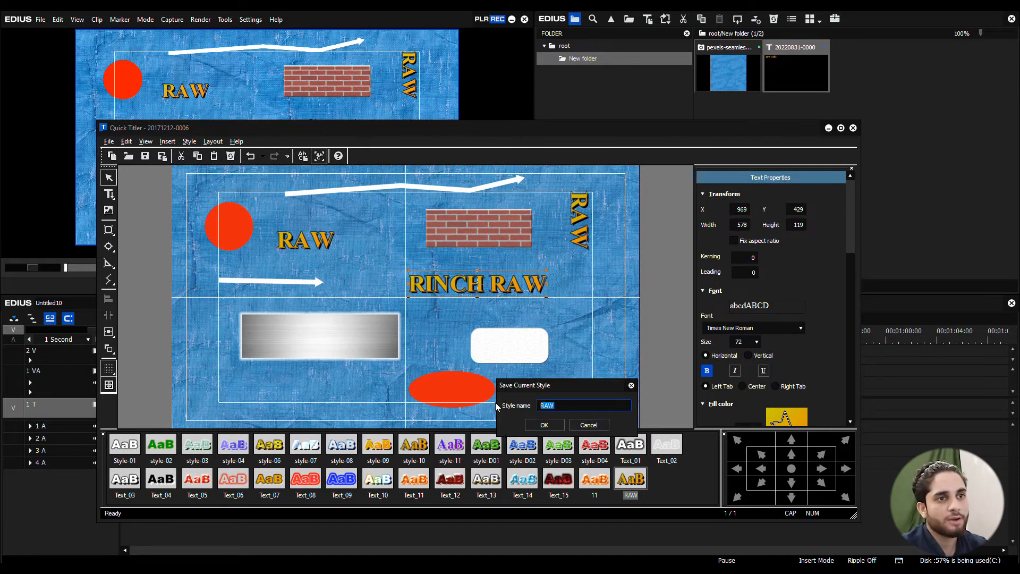
text(TAKE)
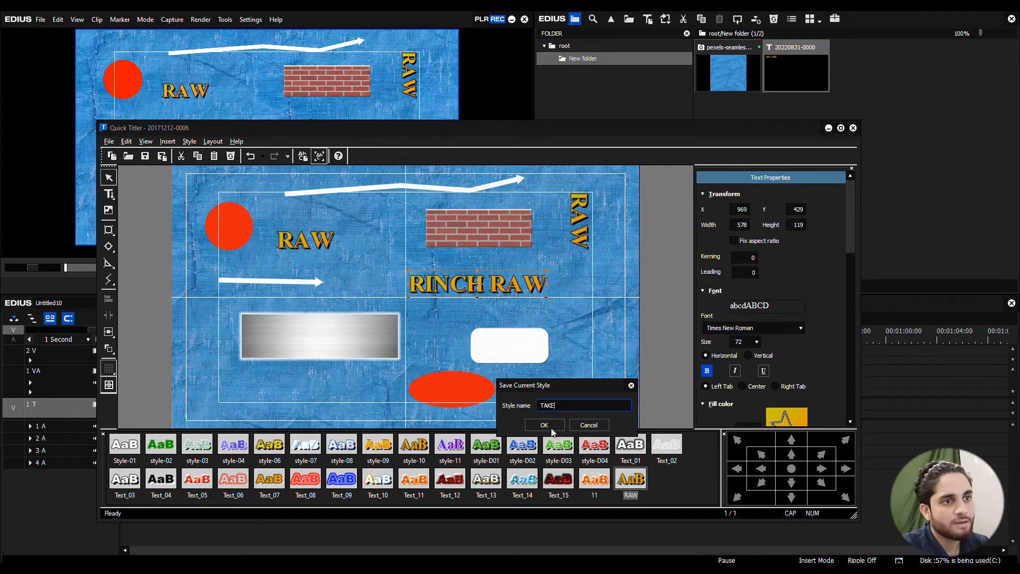
click(548, 426)
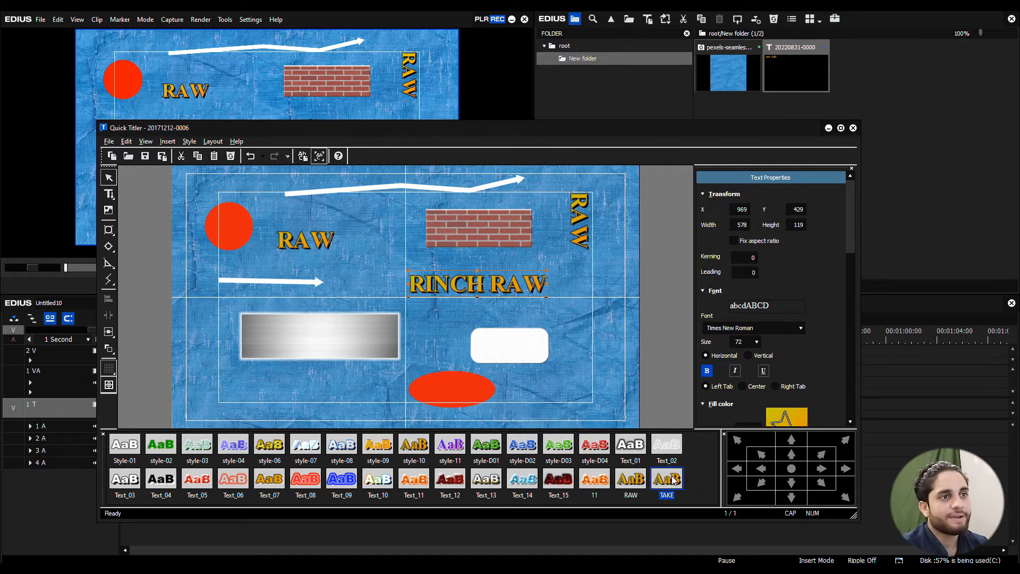
Step: Open the TAKE style's name for editing and confirm it as TAKE
click(189, 142)
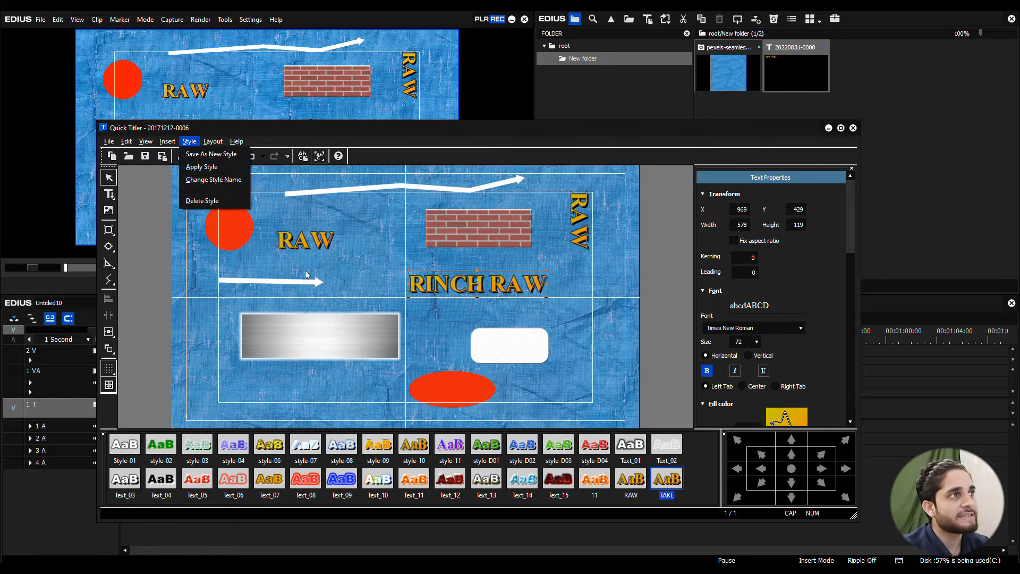
click(456, 319)
click(452, 284)
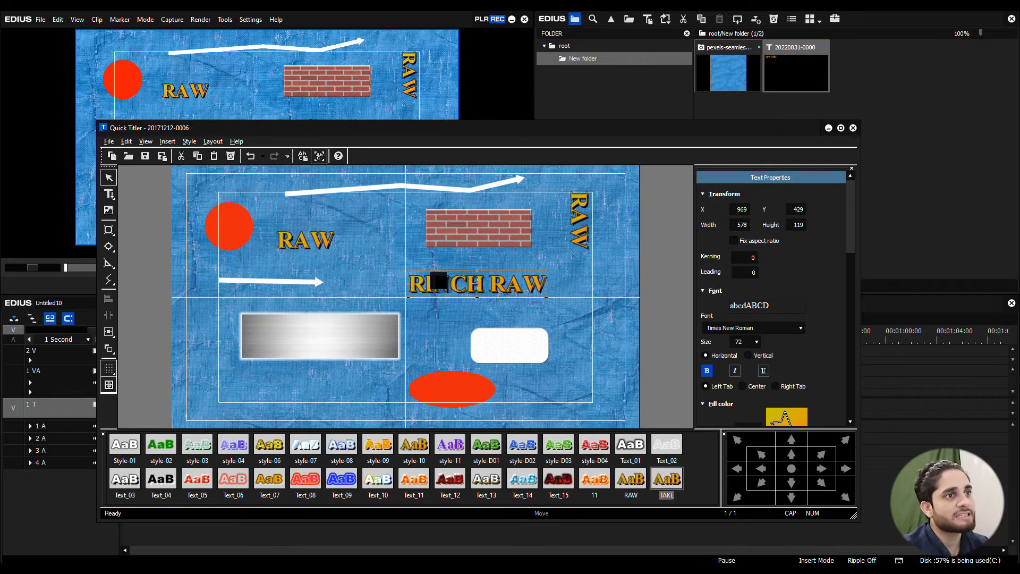
click(189, 141)
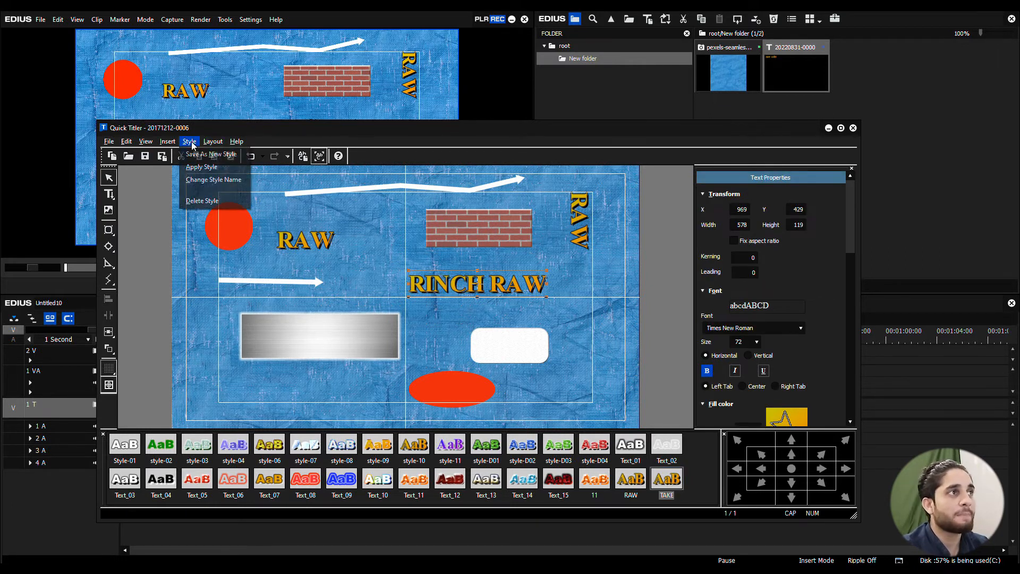
click(224, 179)
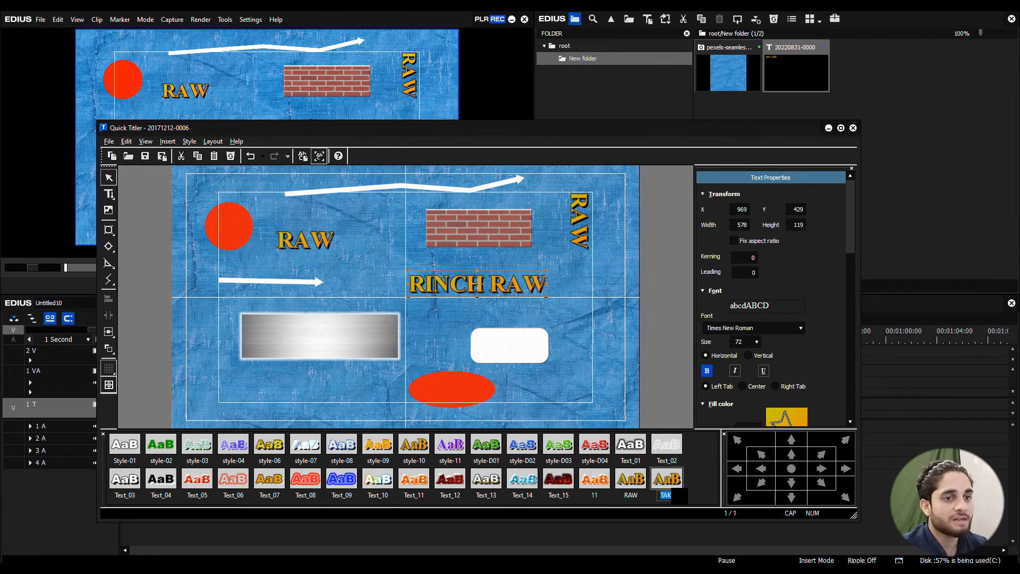
key(Return)
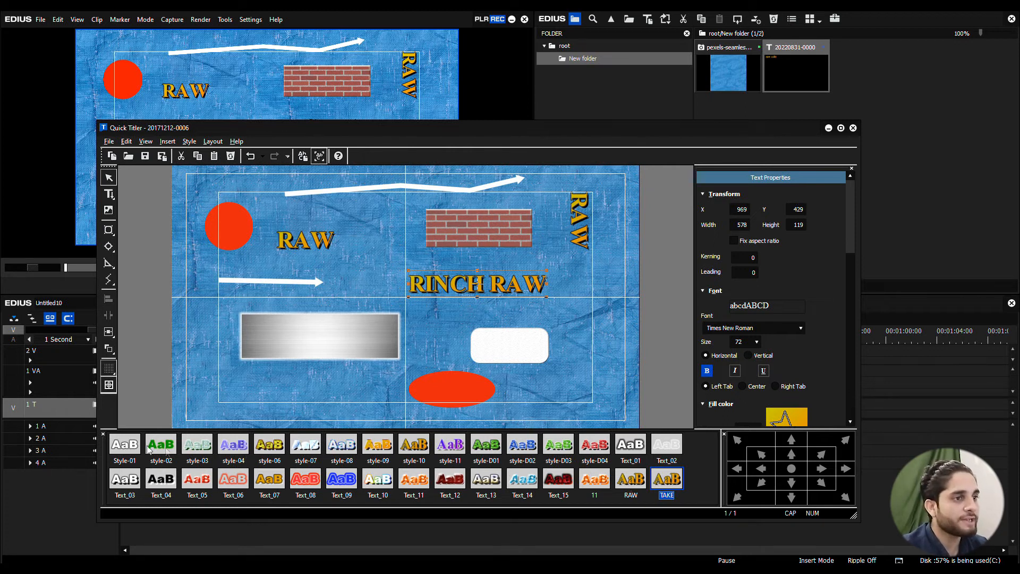
Step: Select the style-11 text style and examine the style commands, including Delete Style
click(451, 451)
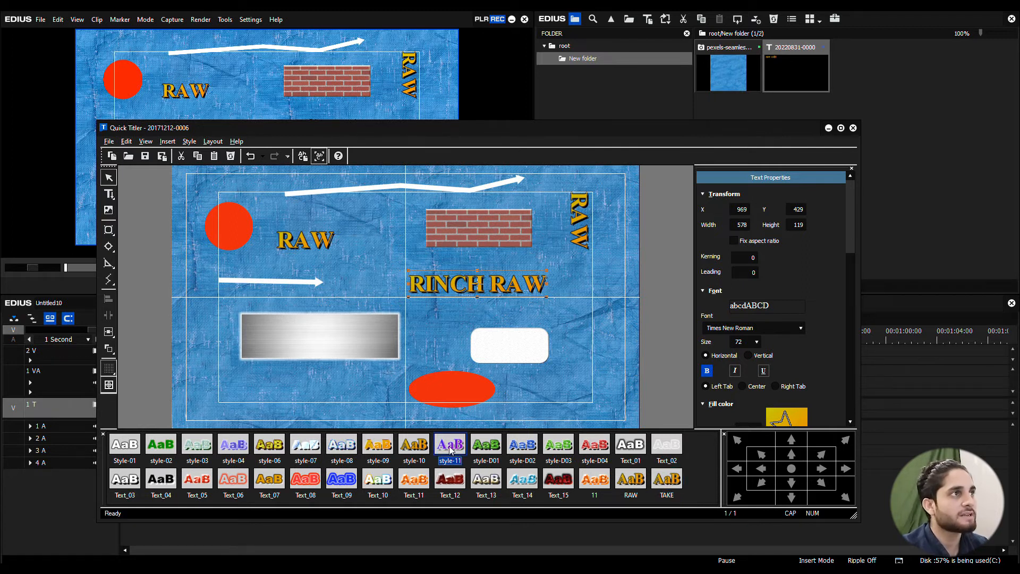
click(189, 143)
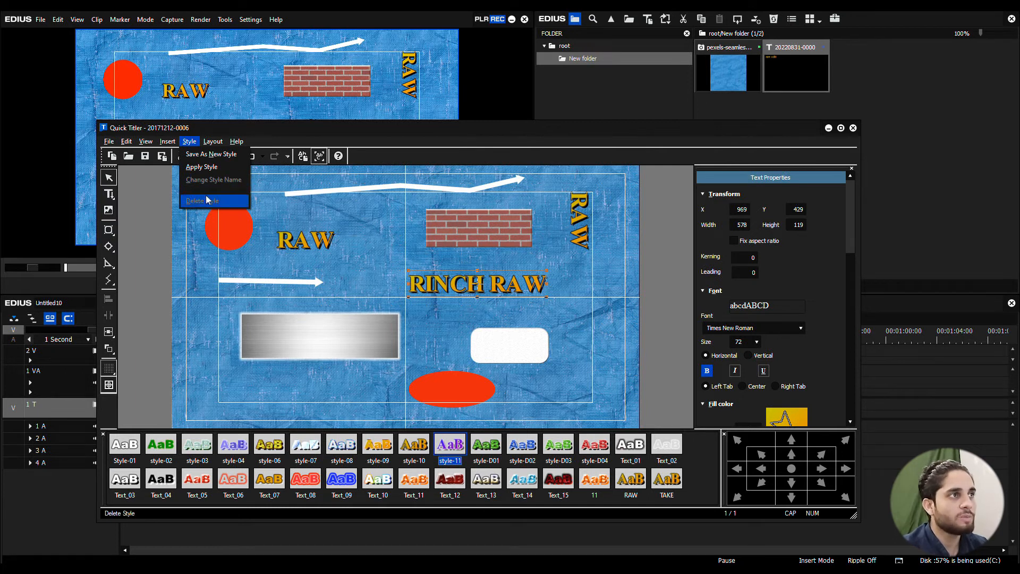
click(661, 395)
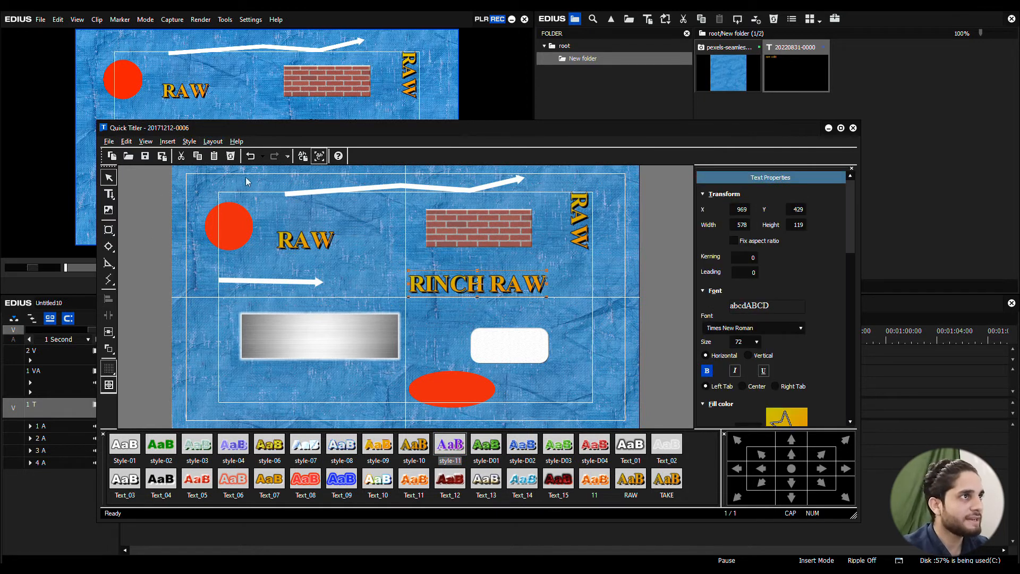
Step: Examine the stacking order options for the RINCH RAW title, and deselect it
click(213, 142)
mouse_move(228, 159)
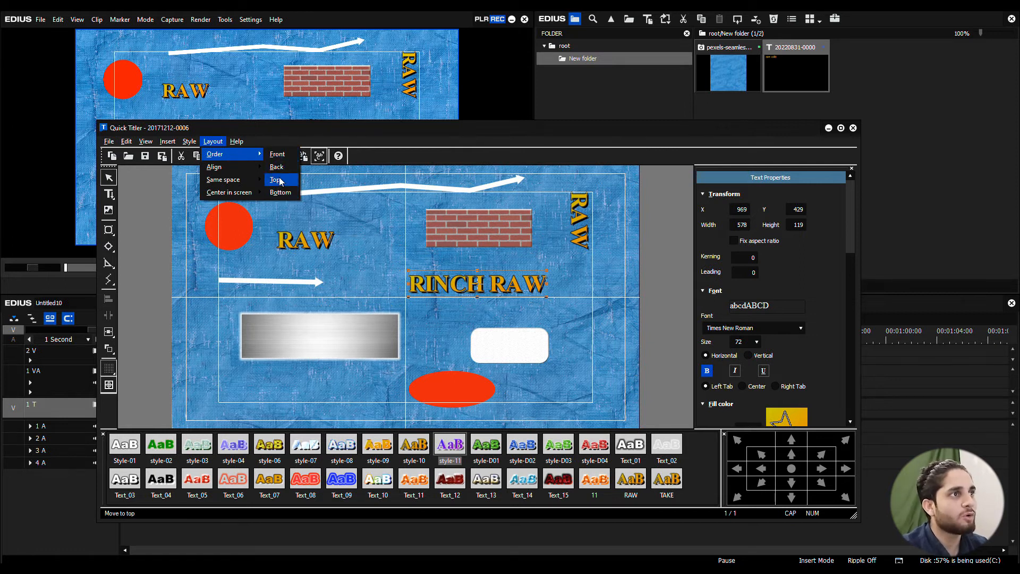
click(372, 254)
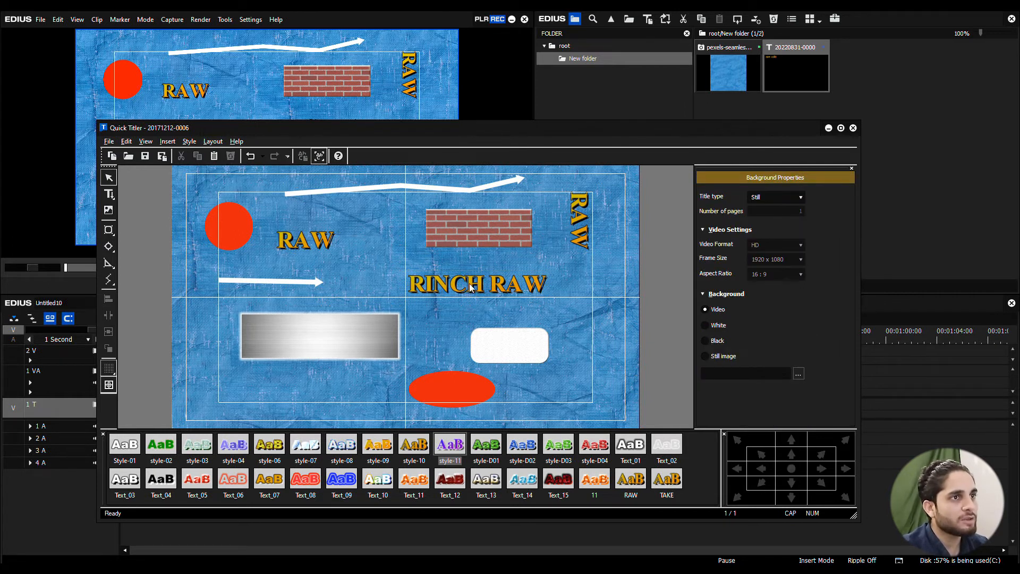
Step: Move the horizontal RAW title onto the middle of the metallic rectangle, at about X 501, Y 645, and deselect
drag(310, 245, 324, 338)
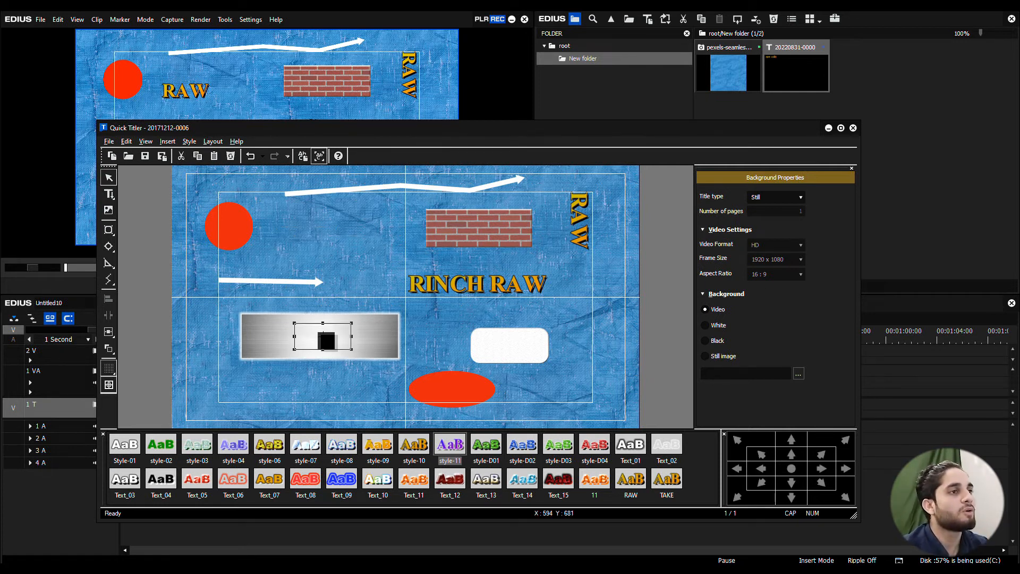
click(341, 361)
click(333, 346)
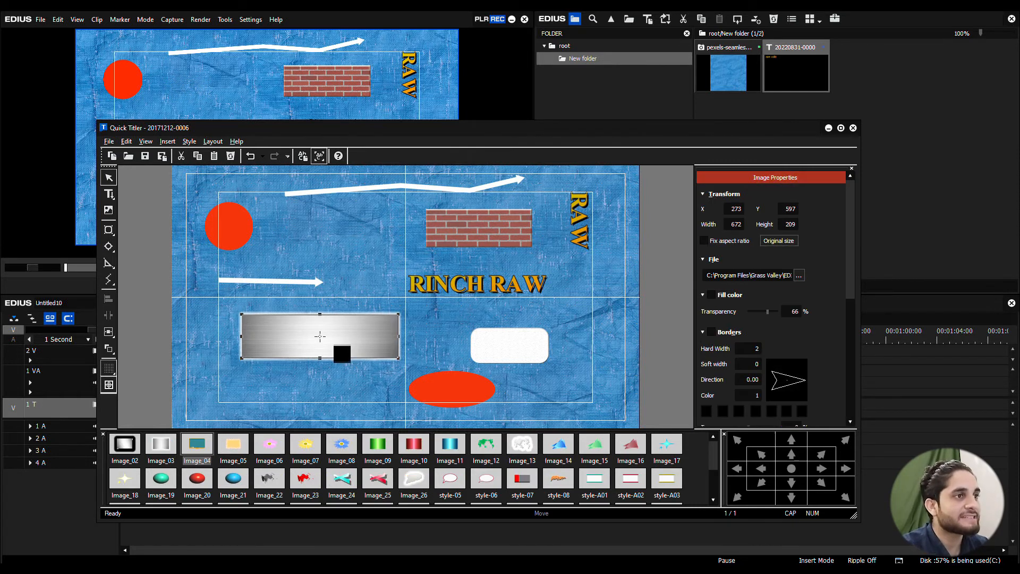
click(369, 362)
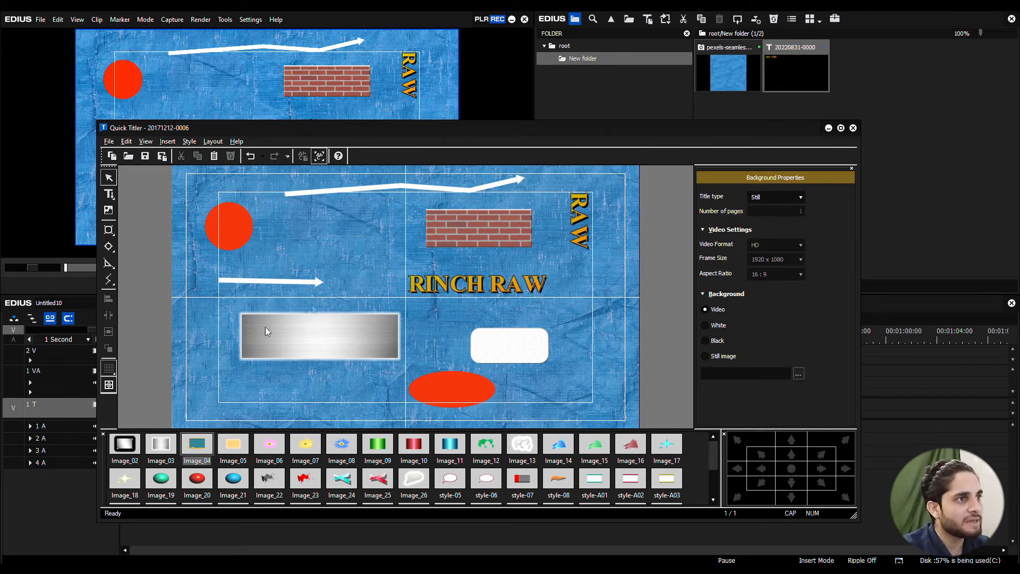
Step: Send the metallic rectangle image back in the stacking order, behind the RAW title
click(326, 330)
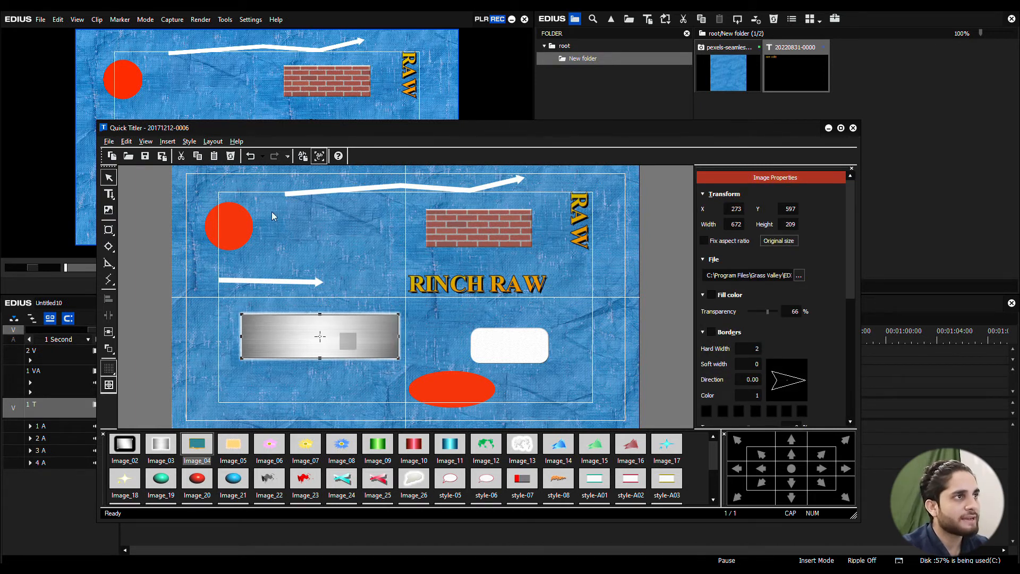
click(215, 141)
mouse_move(223, 155)
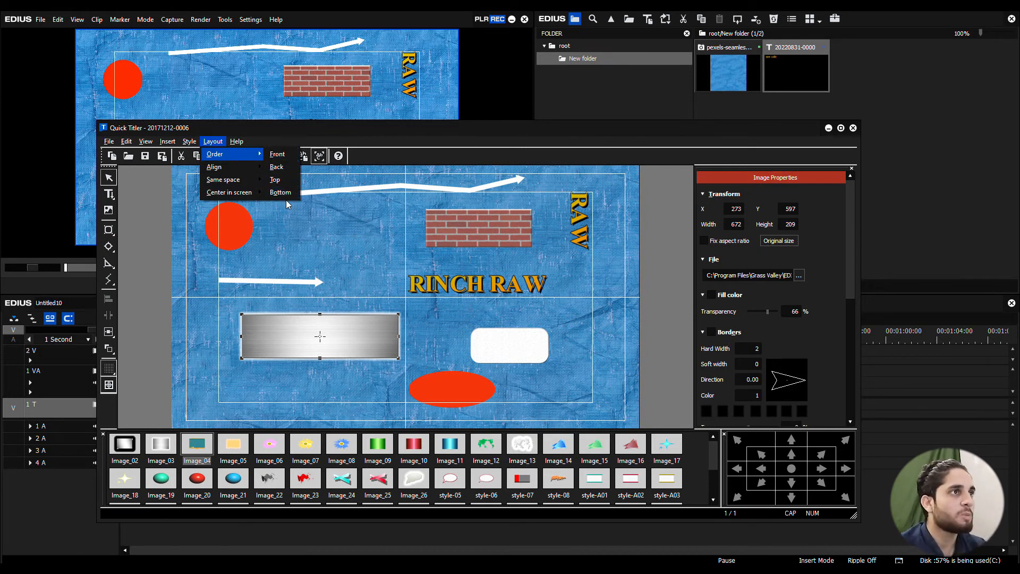
click(277, 167)
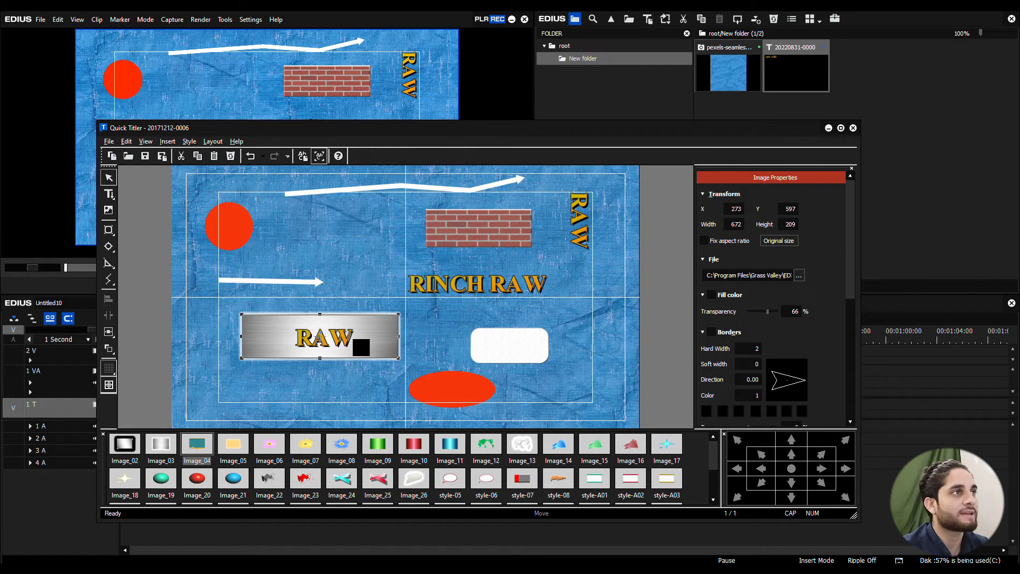
Step: Examine the Order options for the metallic rectangle, and the Align options with nothing selected
click(213, 141)
mouse_move(214, 154)
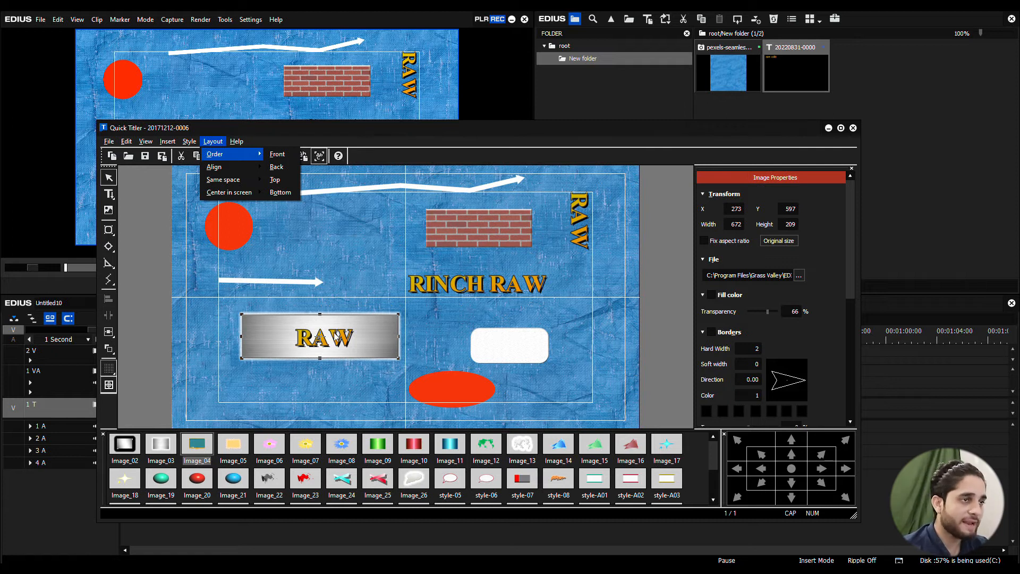
click(292, 236)
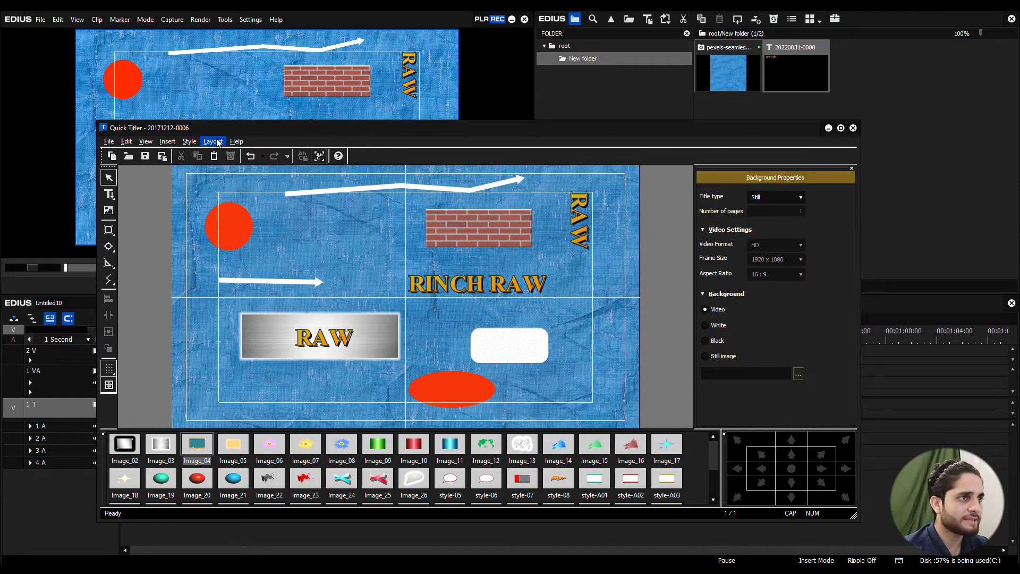
click(217, 143)
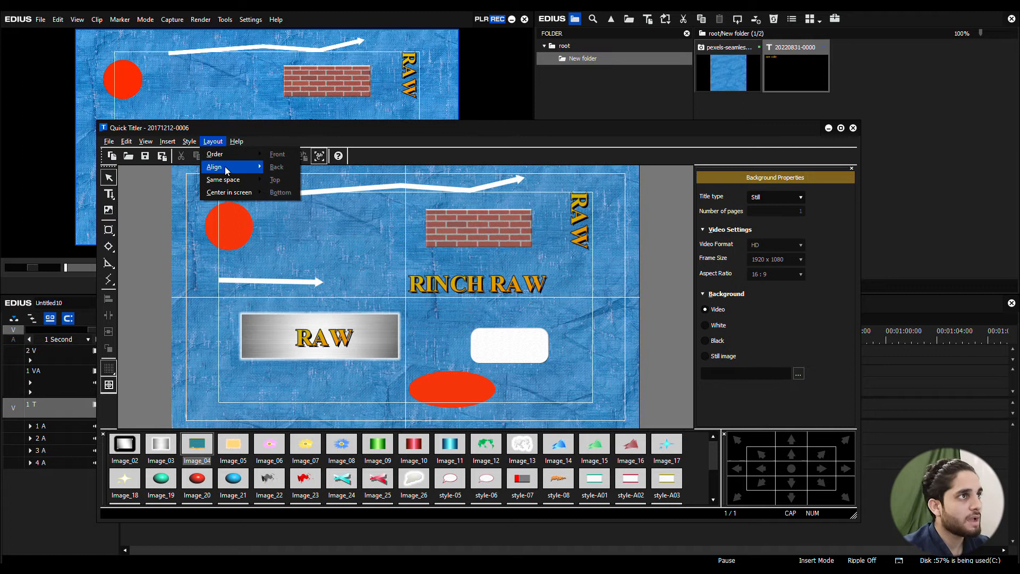
mouse_move(226, 169)
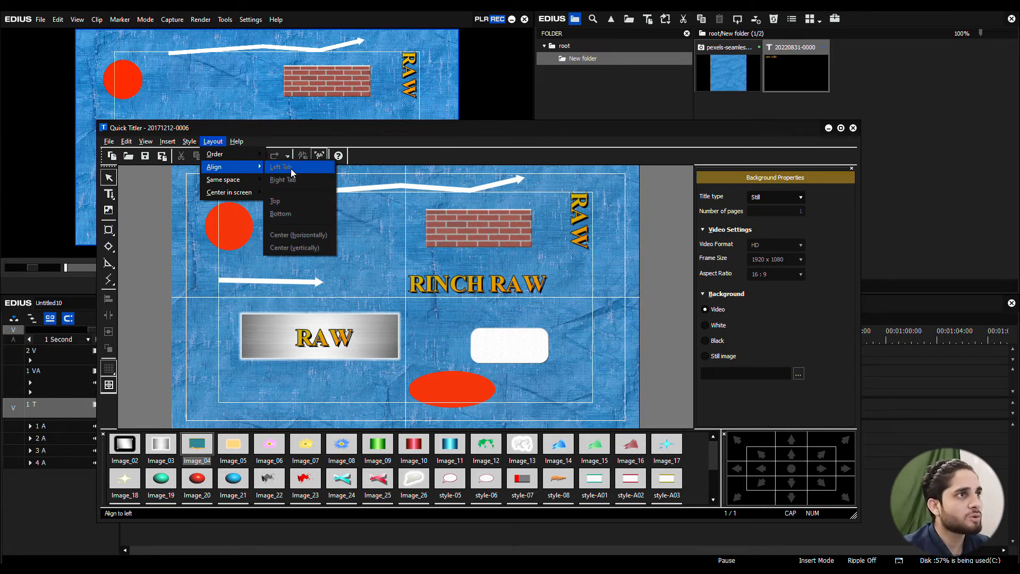
click(362, 281)
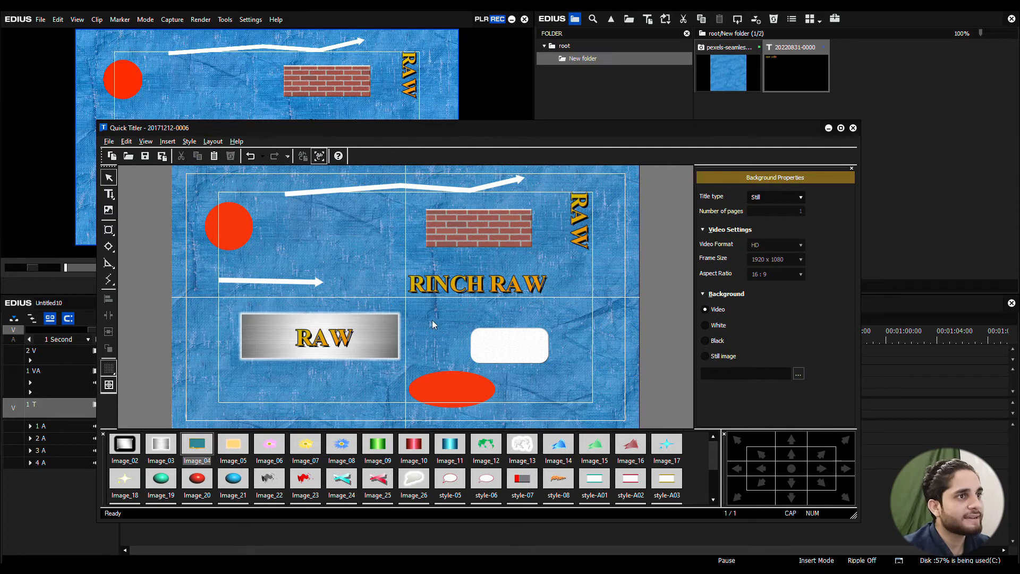
Step: Select the metallic rectangle and its RAW title together and align them to the right
drag(316, 367, 285, 369)
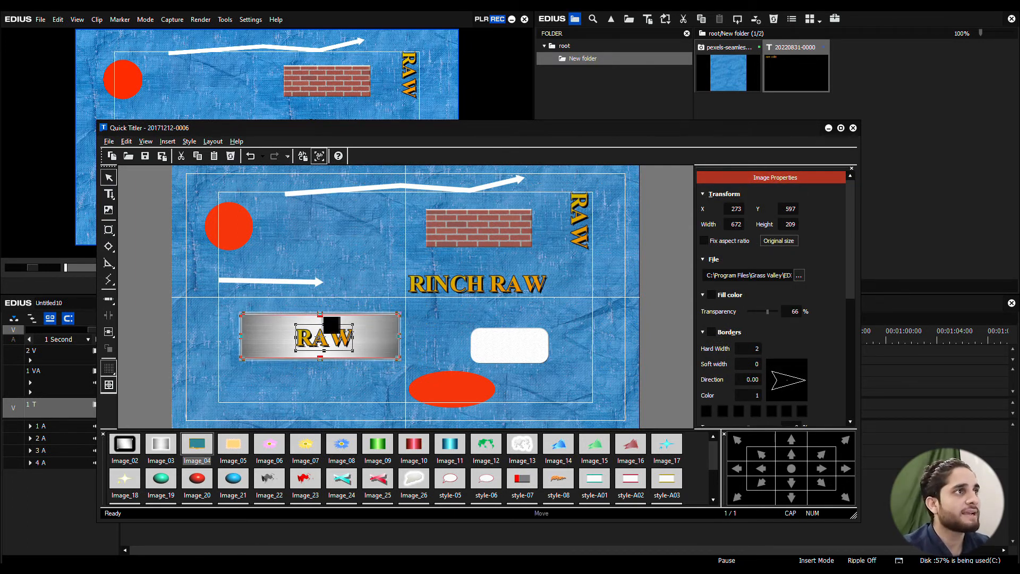
click(212, 140)
mouse_move(229, 167)
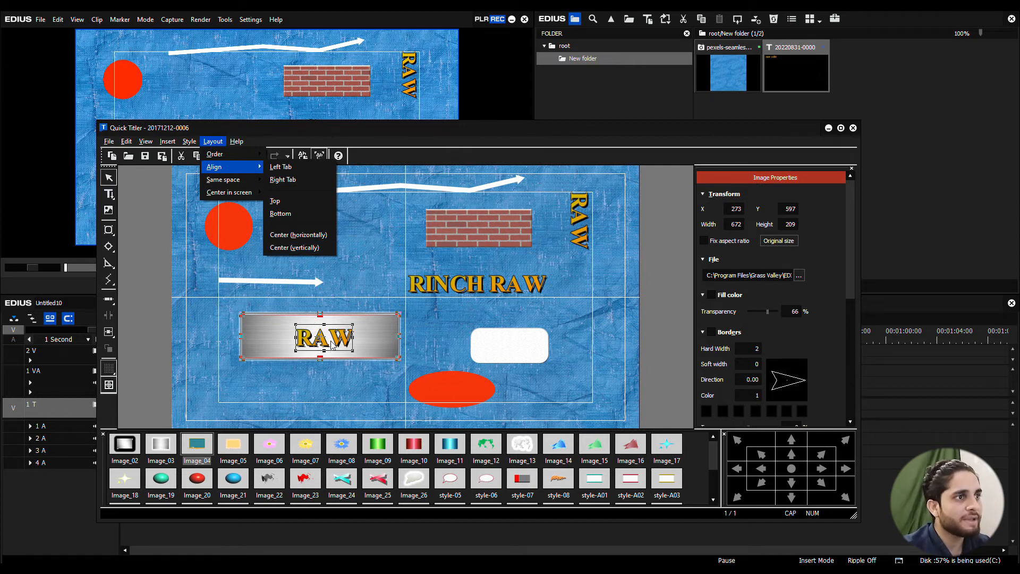
click(298, 180)
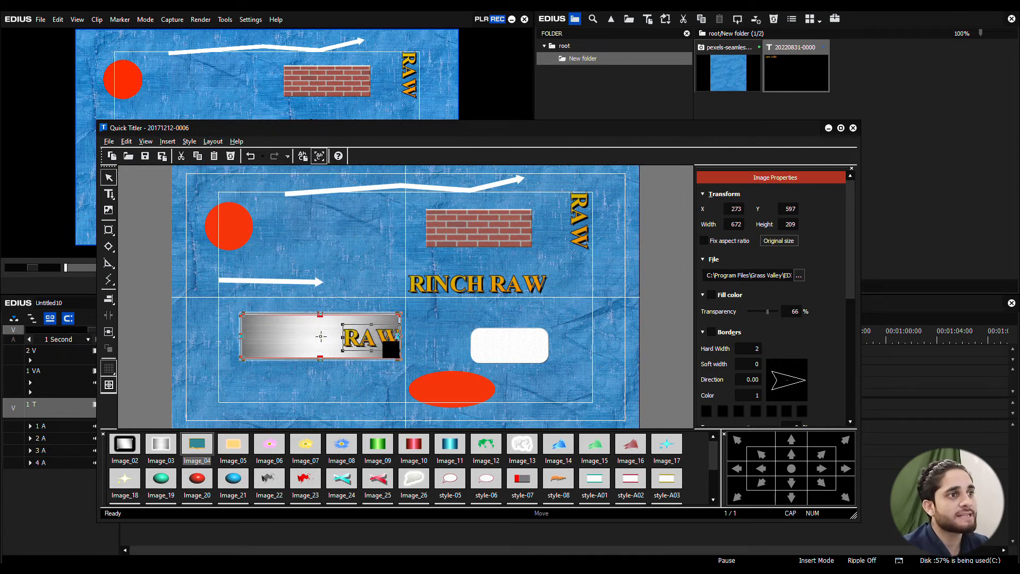
Step: Align the RAW title and metallic rectangle to the left and to the top, and deselect them
click(213, 141)
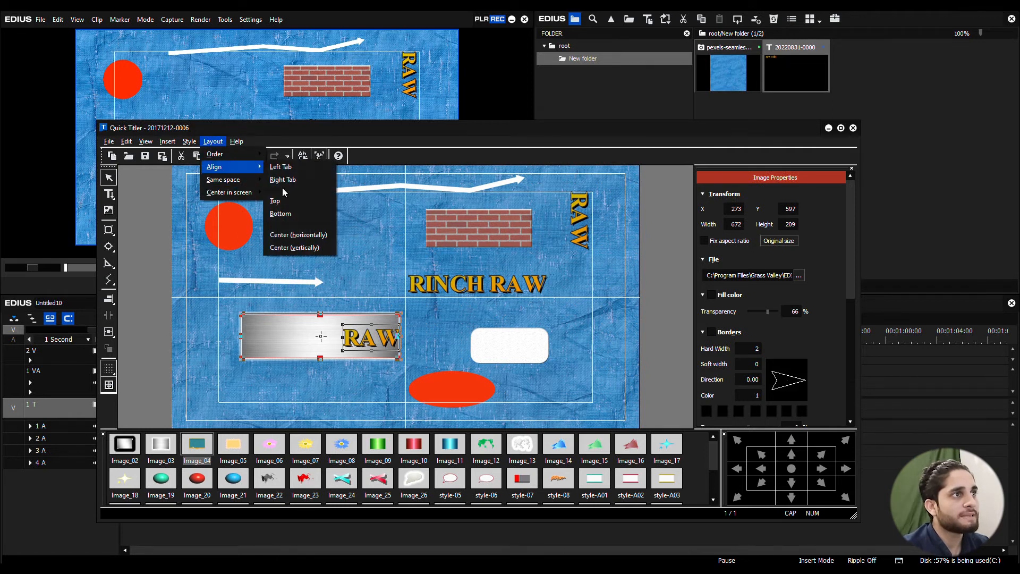
click(287, 169)
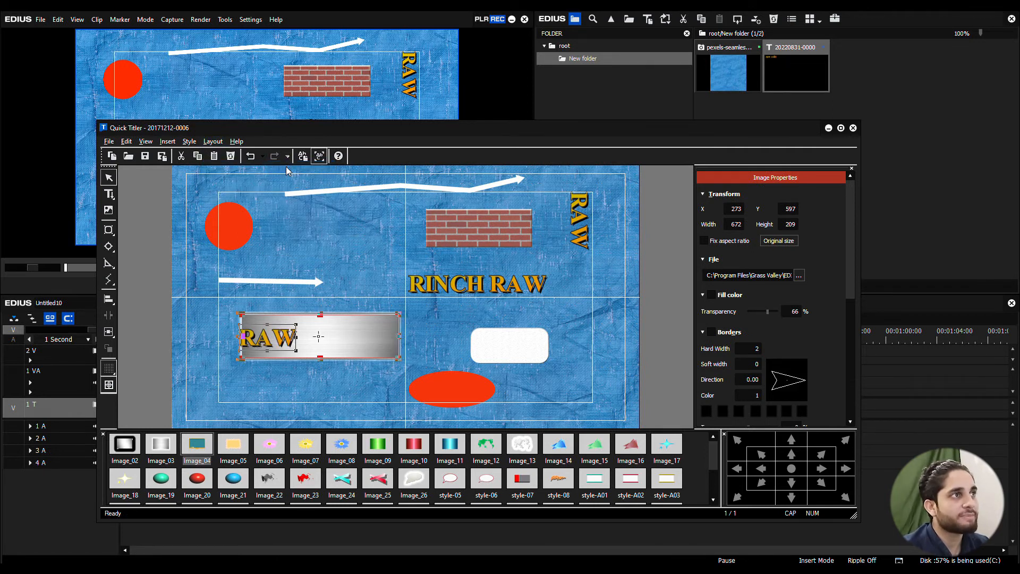
click(213, 142)
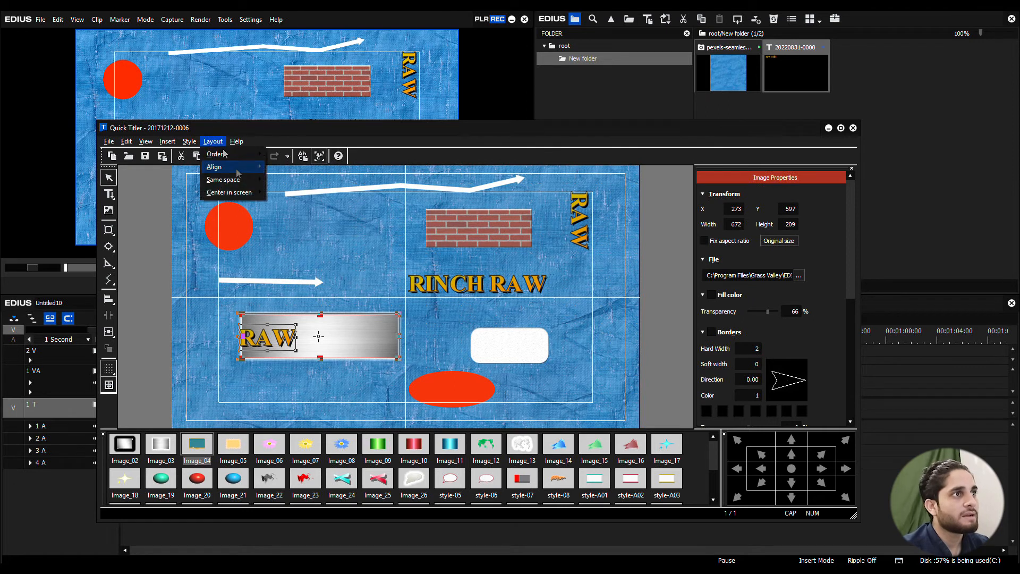
mouse_move(233, 167)
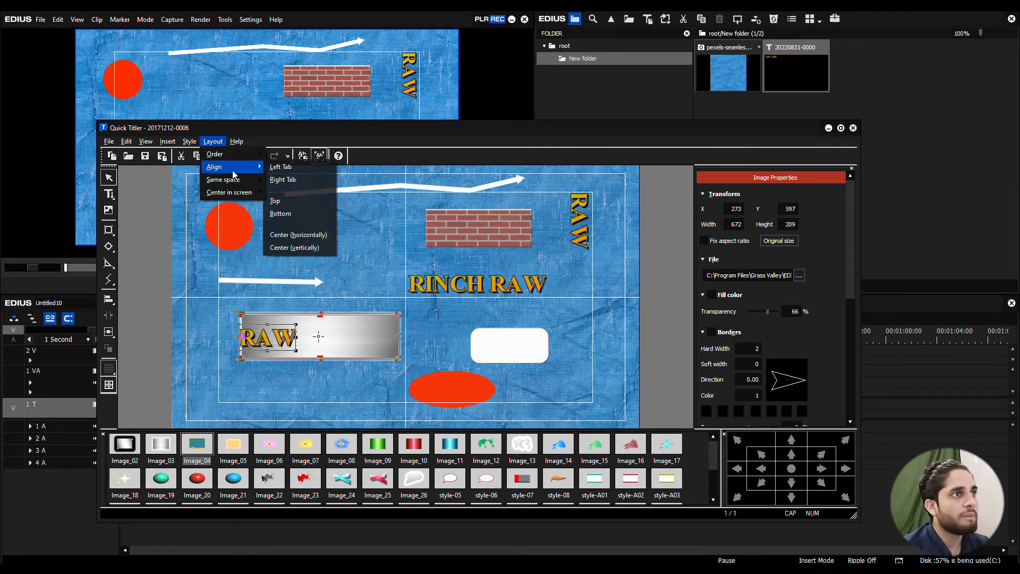
click(285, 202)
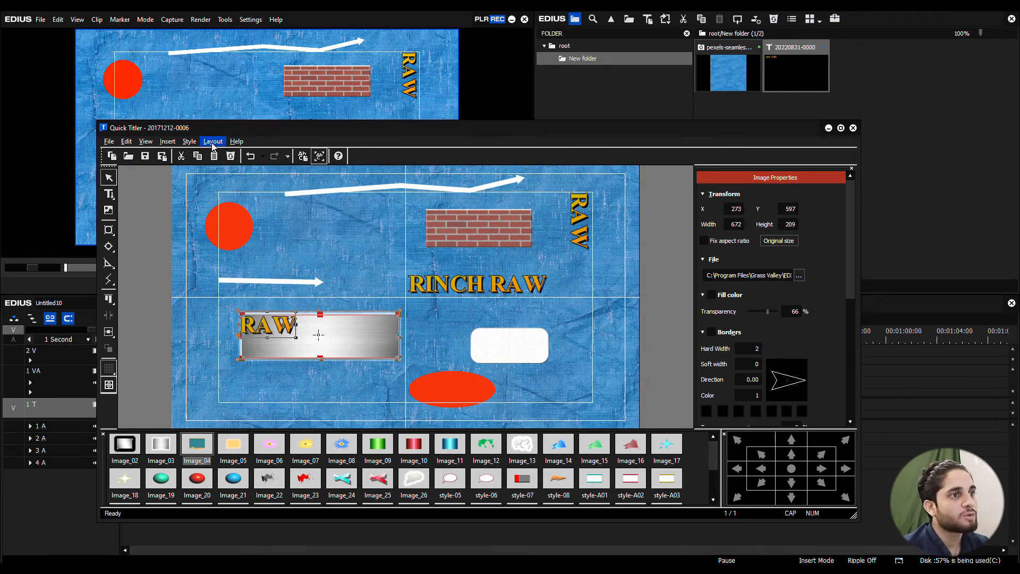
click(429, 322)
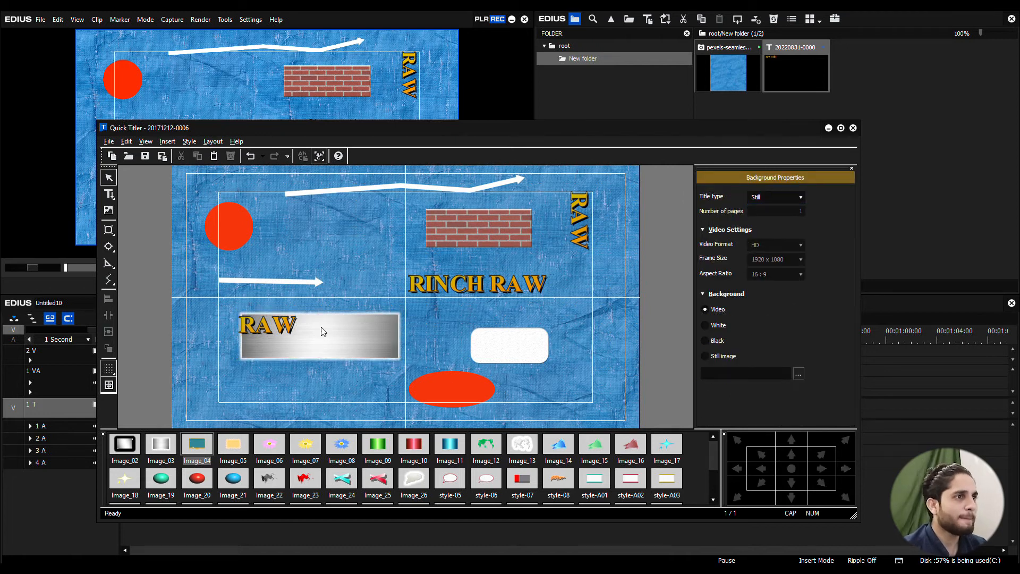
Step: Move the RAW title back to the middle of the metallic rectangle and examine the Same space options
drag(281, 328, 336, 336)
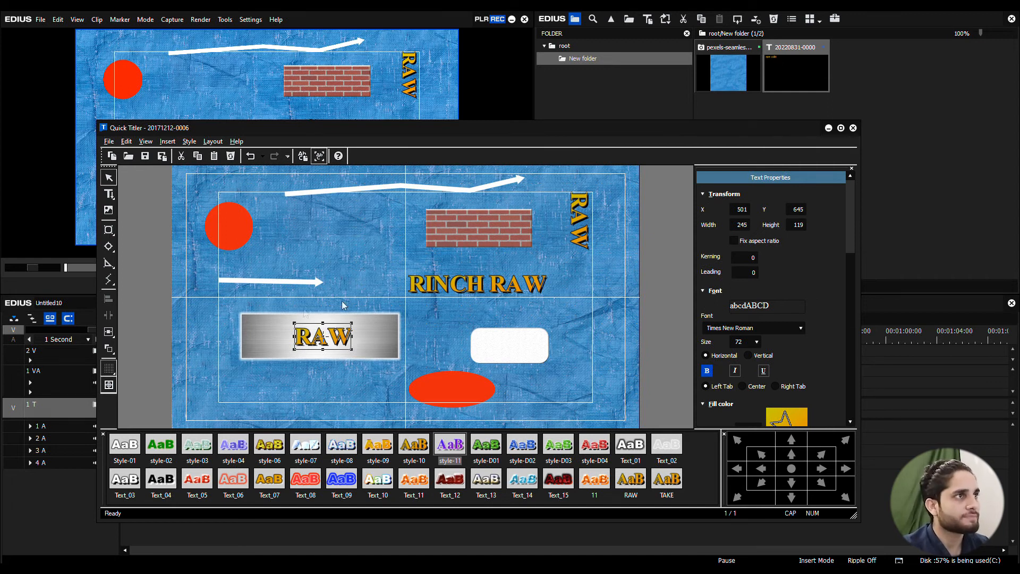
click(213, 141)
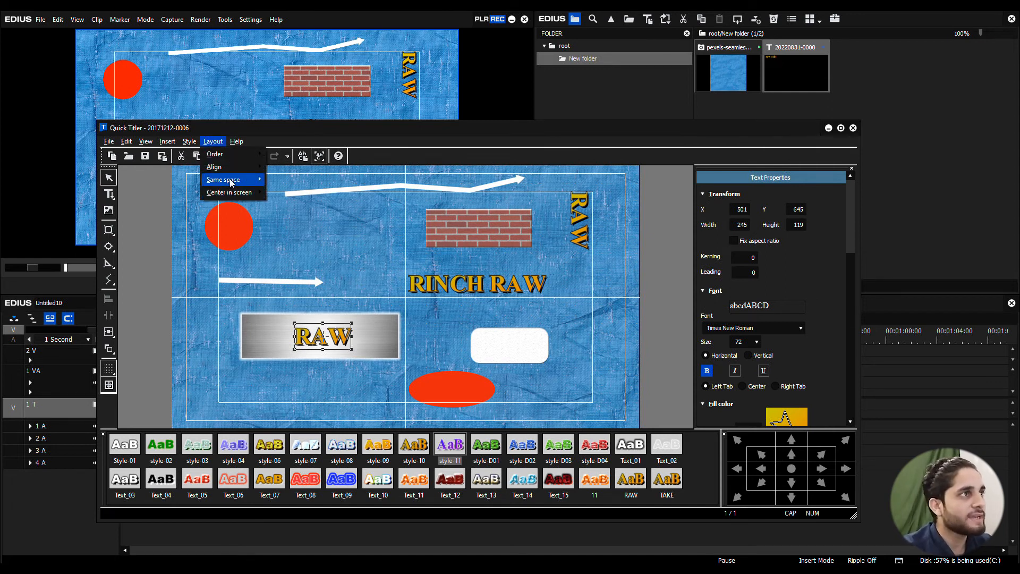
mouse_move(228, 181)
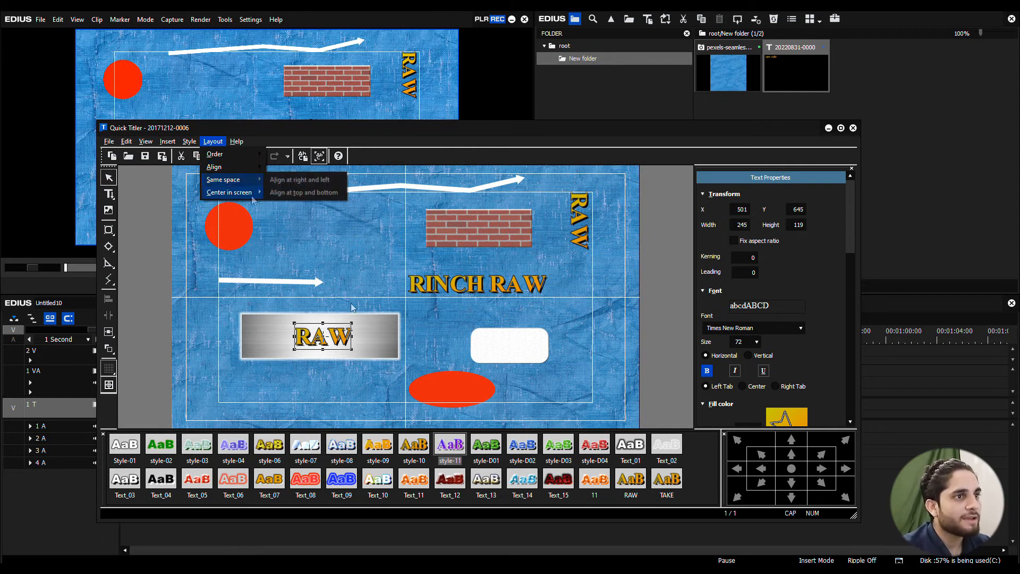
click(439, 327)
Step: Move the white rounded rectangle beside the metallic rectangle to about X 934, Y 610, and the RAW title right of it to about X 1329, Y 645
drag(498, 350, 409, 352)
click(342, 342)
drag(344, 346, 524, 342)
click(461, 348)
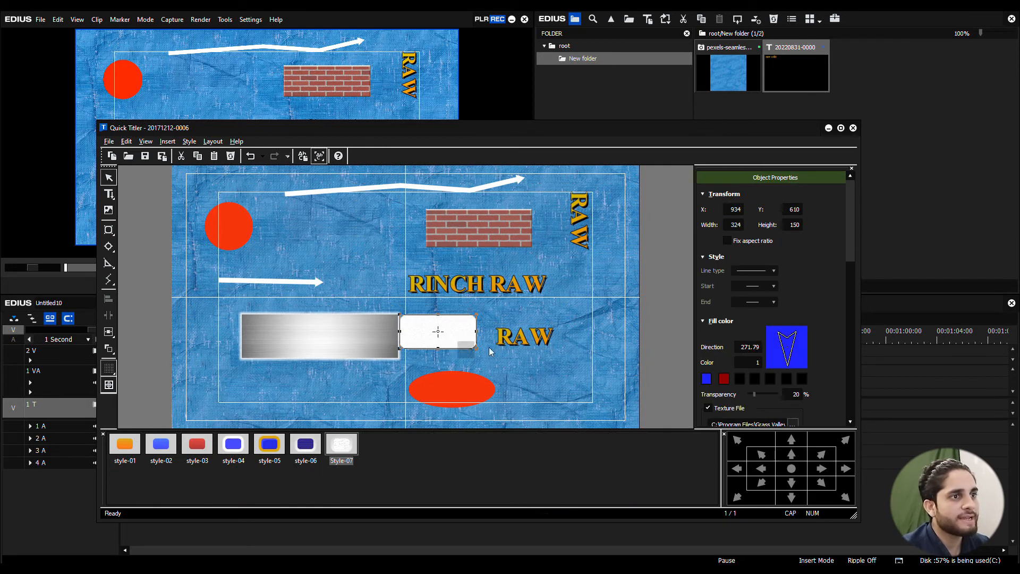
Step: Select the white rounded rectangle, RAW title and red ellipse together and space them equally between right and left
drag(567, 321, 447, 406)
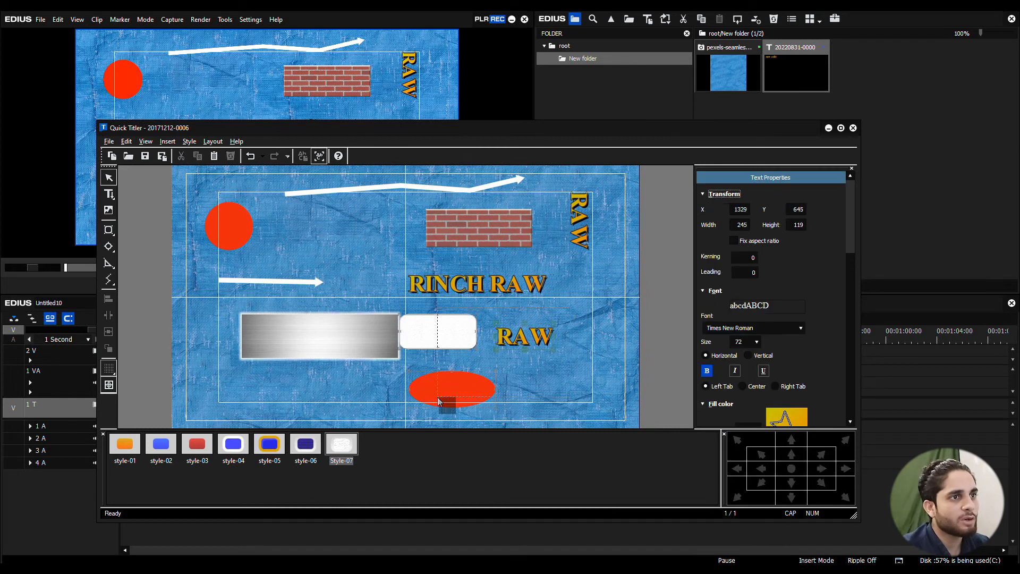
click(217, 142)
mouse_move(237, 180)
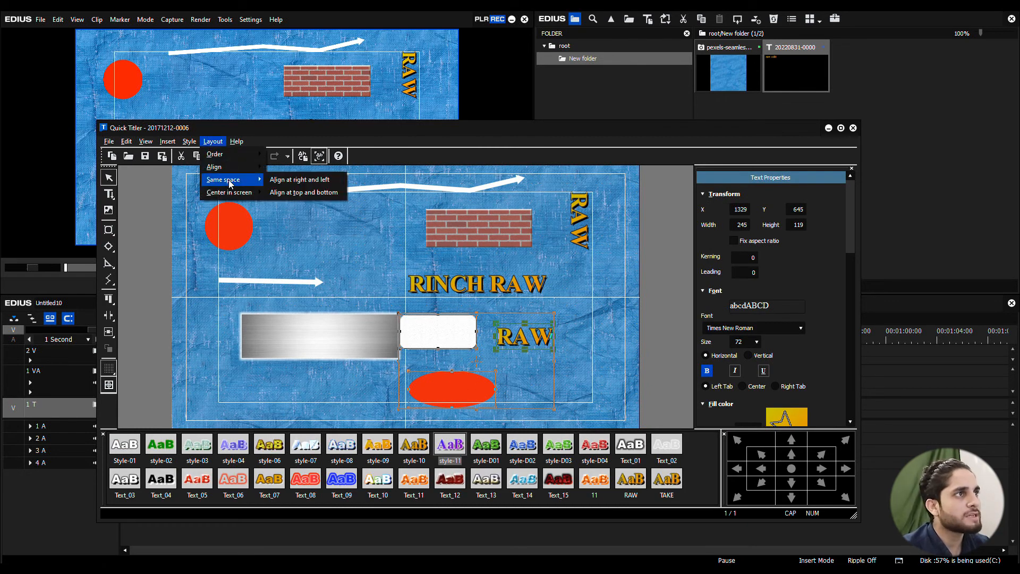
click(309, 180)
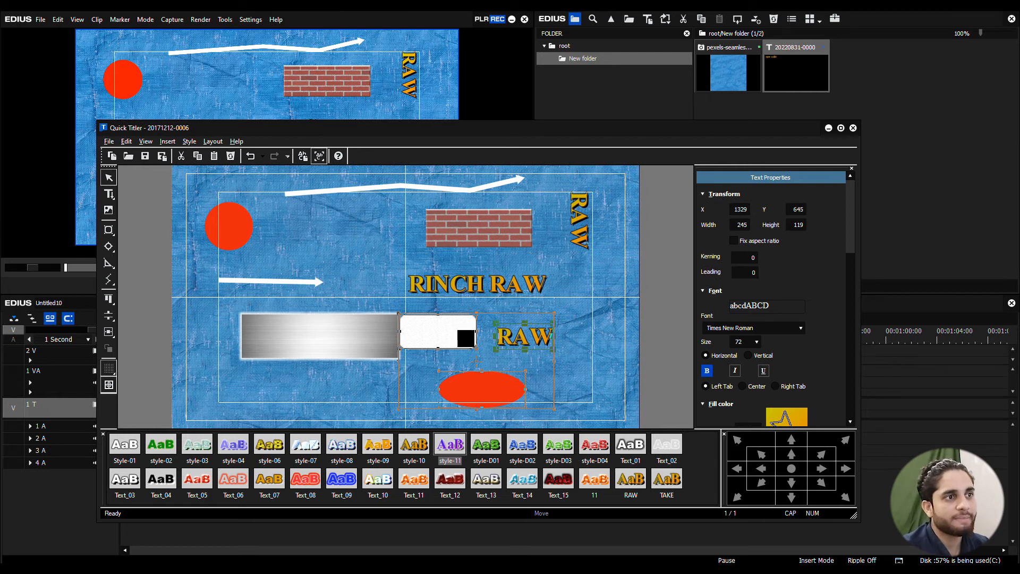
Step: Space the selected rounded rectangle, RAW title and ellipse equally between top and bottom
click(213, 141)
mouse_move(223, 183)
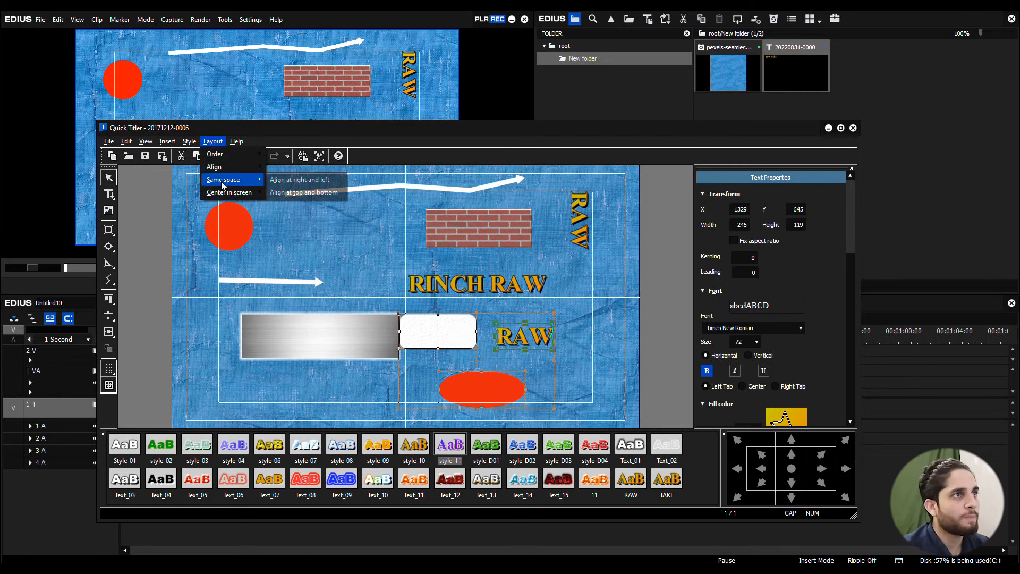
click(310, 195)
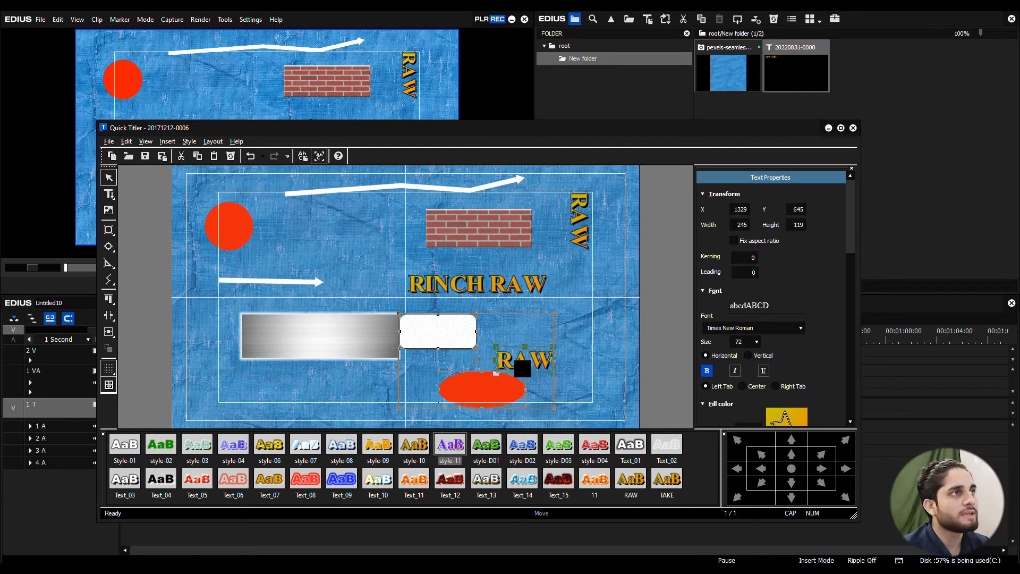
Step: Center the selected rounded rectangle, RAW title and red ellipse in the screen, both horizontally and vertically, and deselect them
click(212, 141)
mouse_move(239, 191)
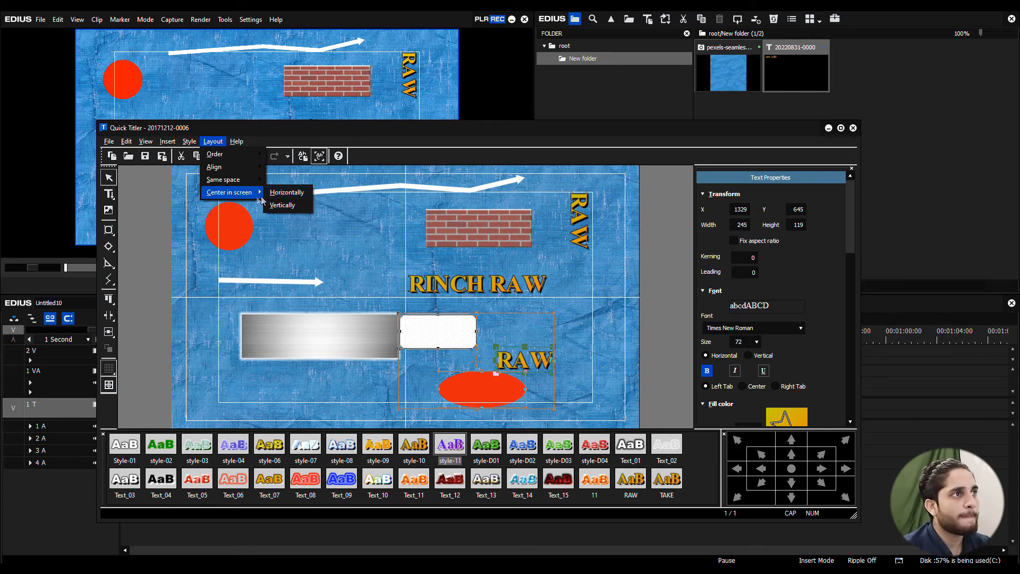
click(287, 193)
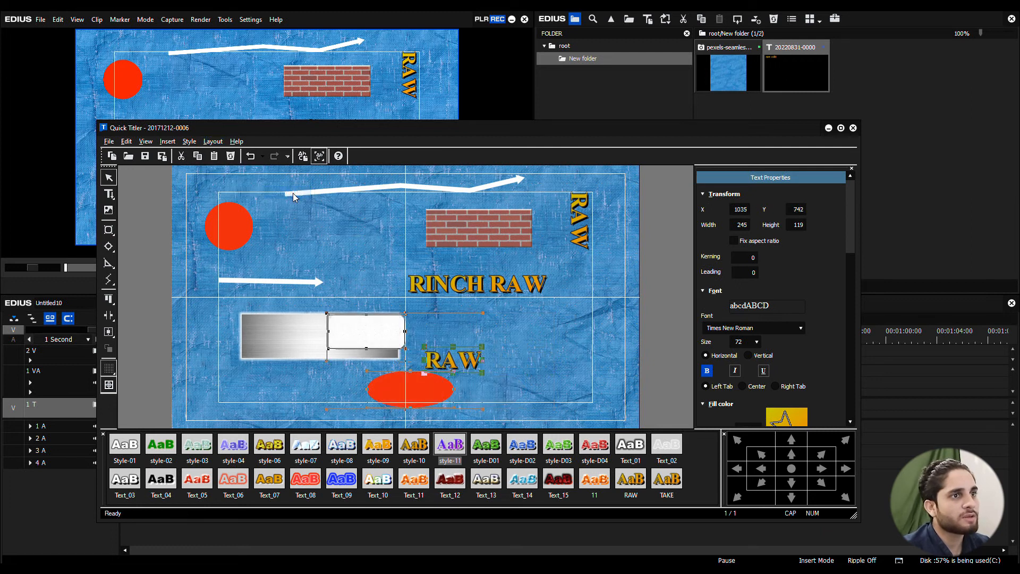
click(214, 142)
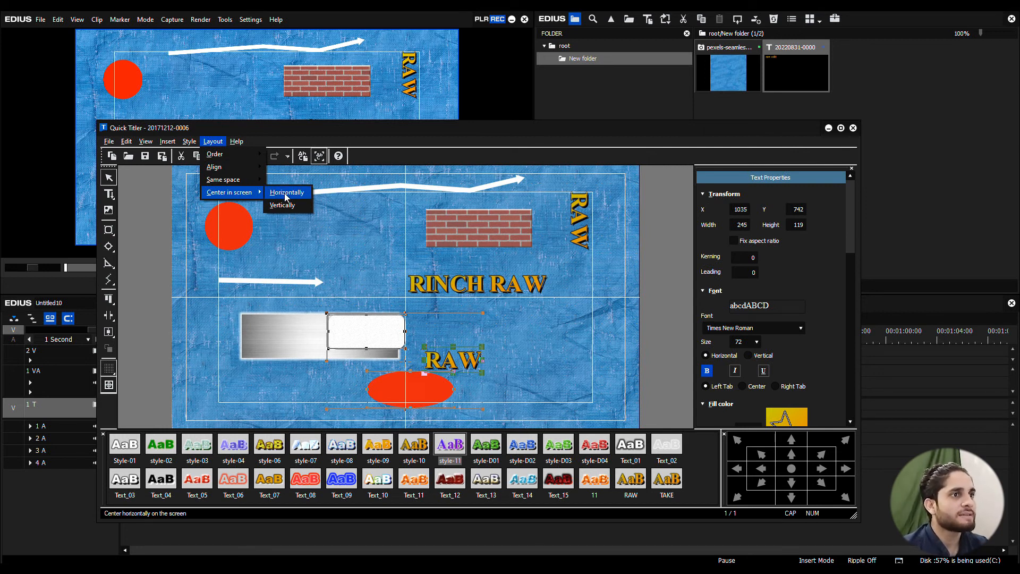
click(286, 206)
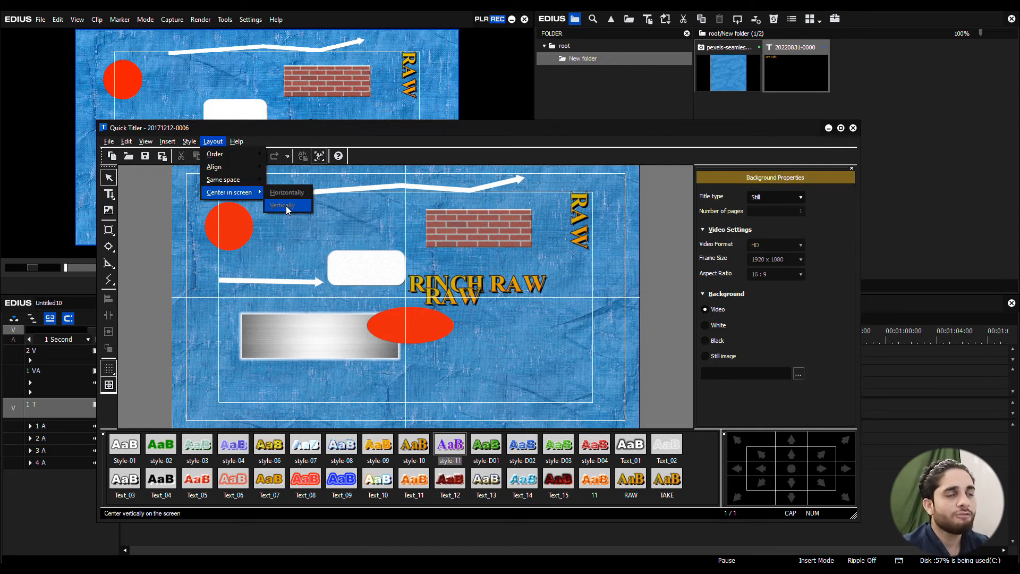
click(546, 371)
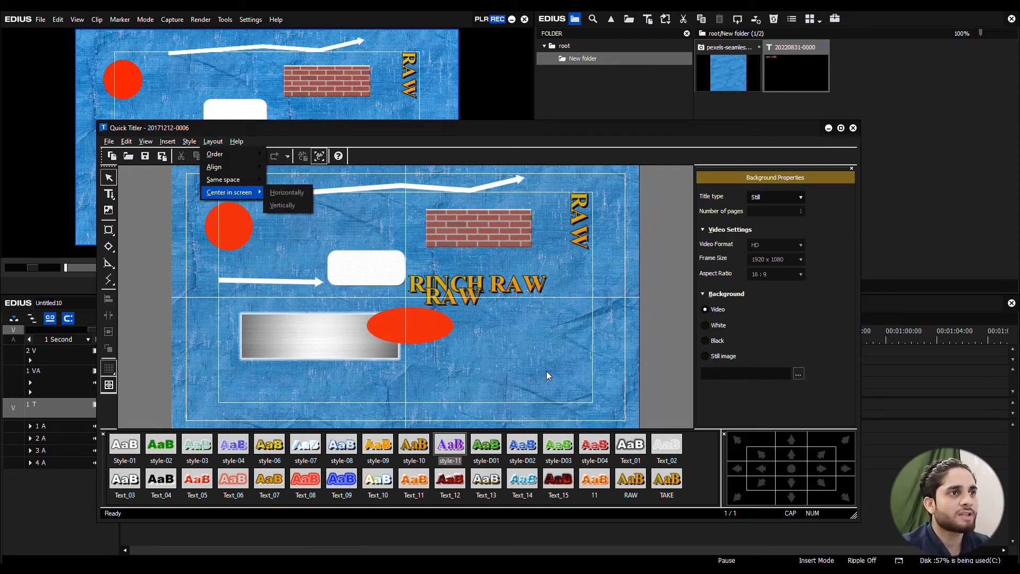
click(237, 142)
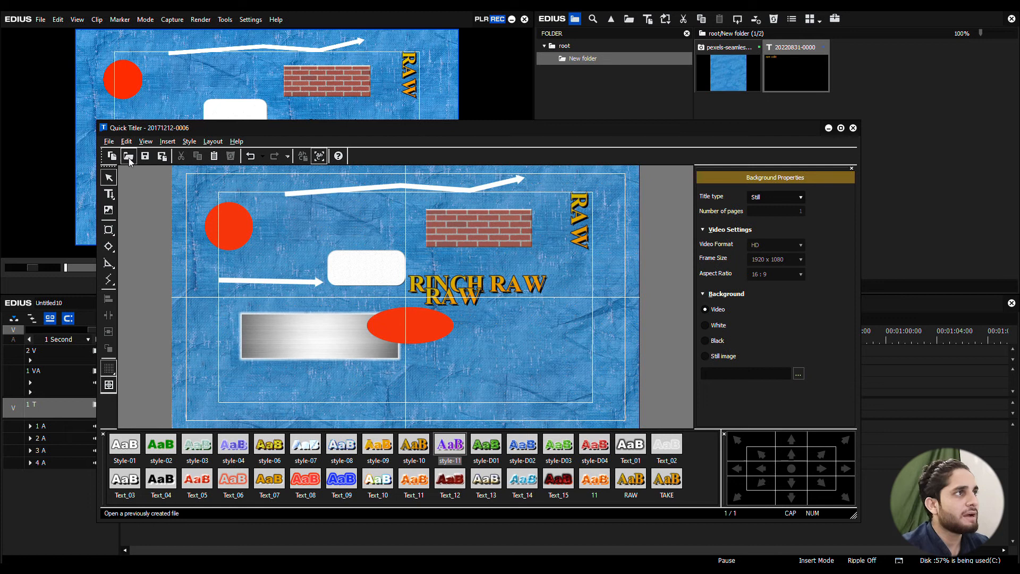
click(128, 156)
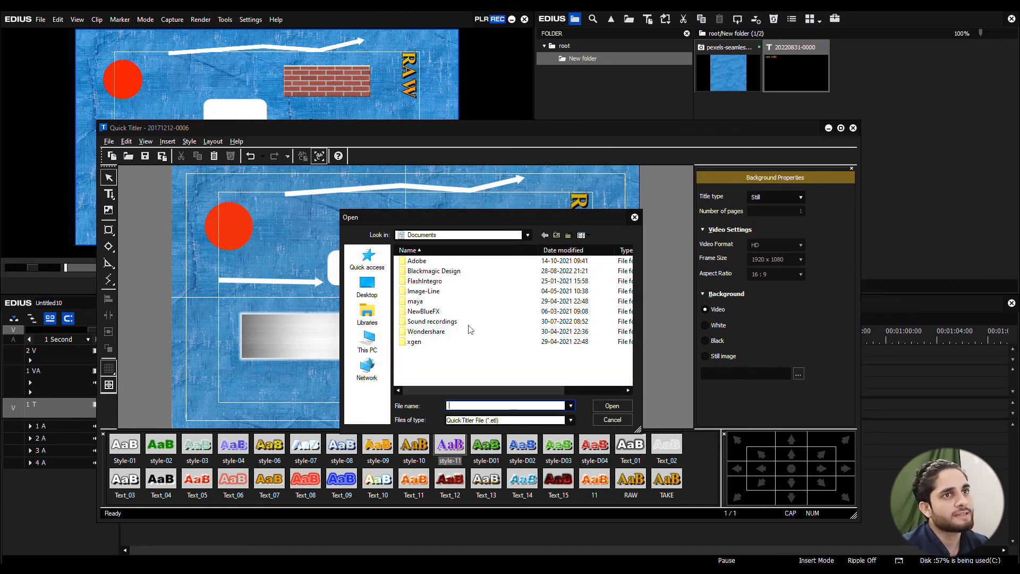
click(635, 219)
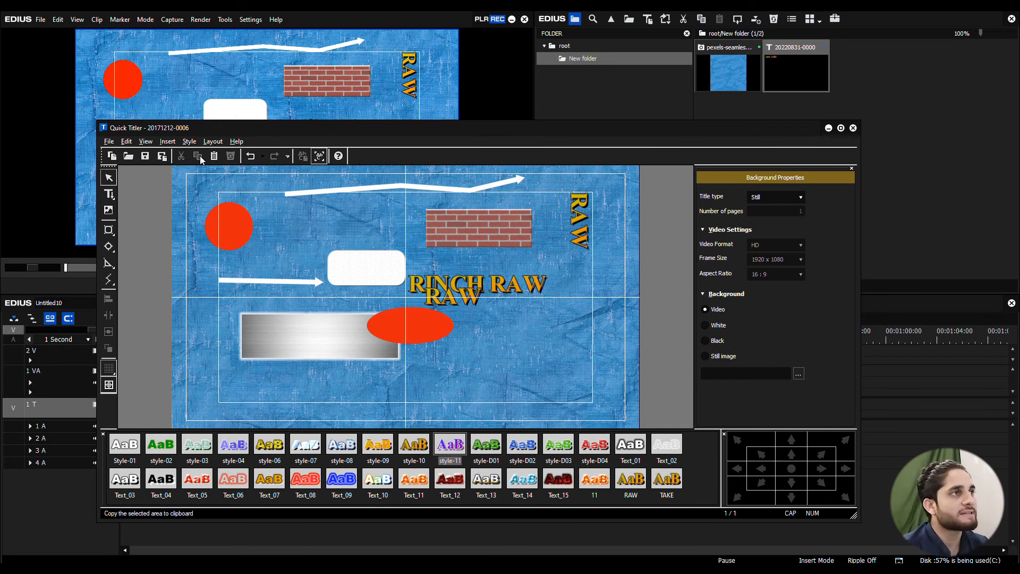
Step: Cut the white rounded rectangle from the title
click(368, 269)
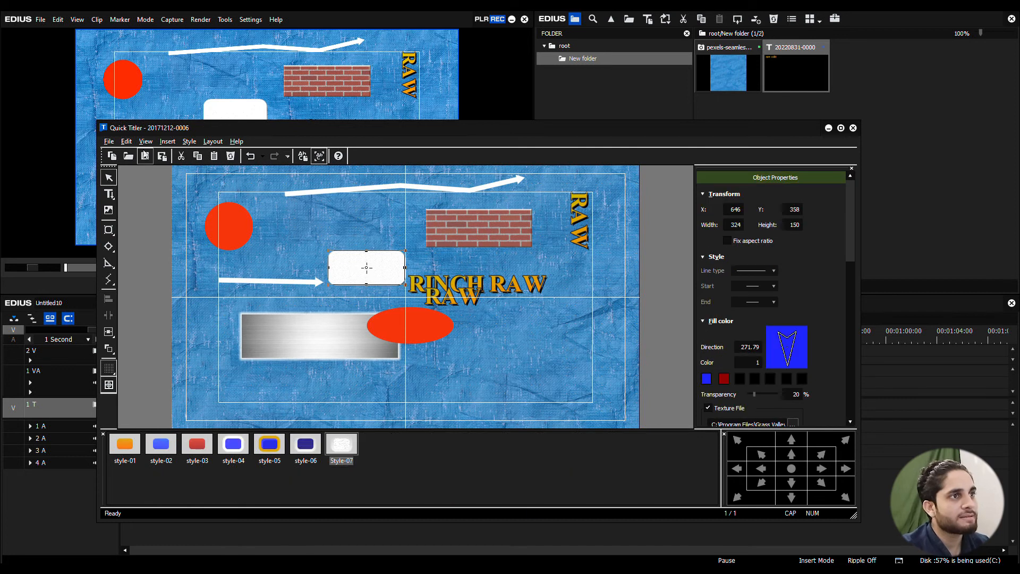
click(181, 155)
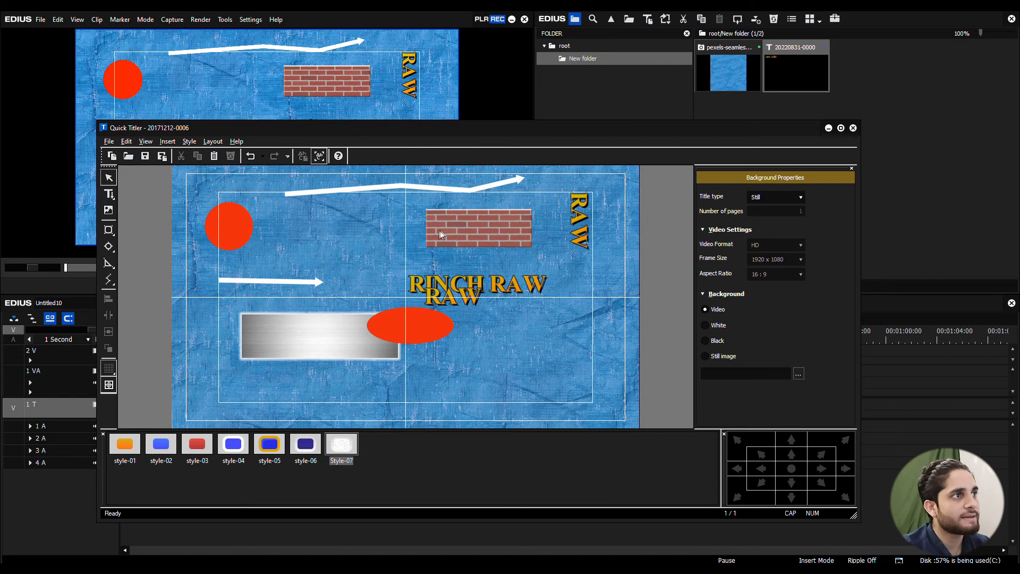
Step: Select the red circle and compare the title with preview mode off and back on
click(236, 223)
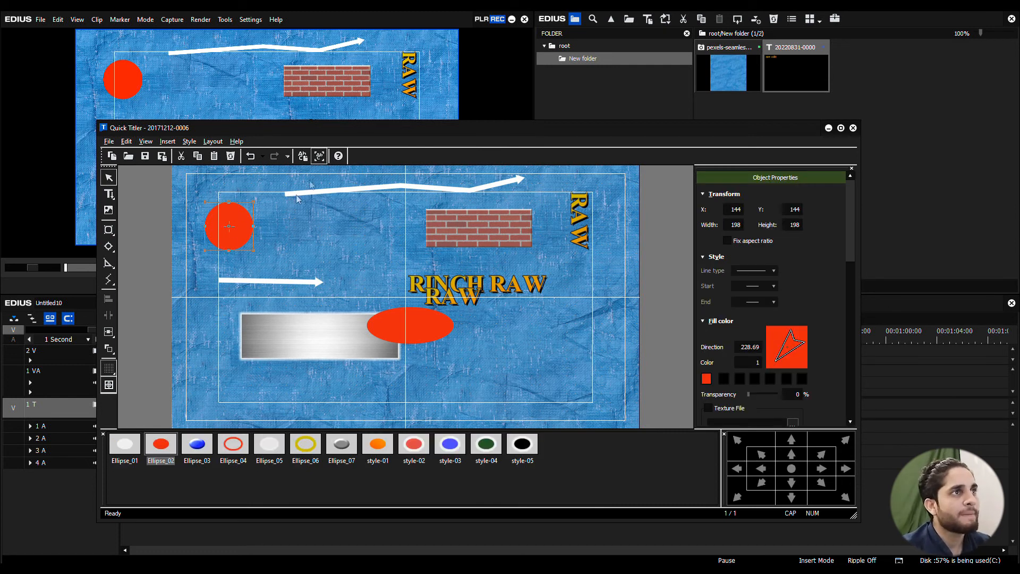
click(319, 157)
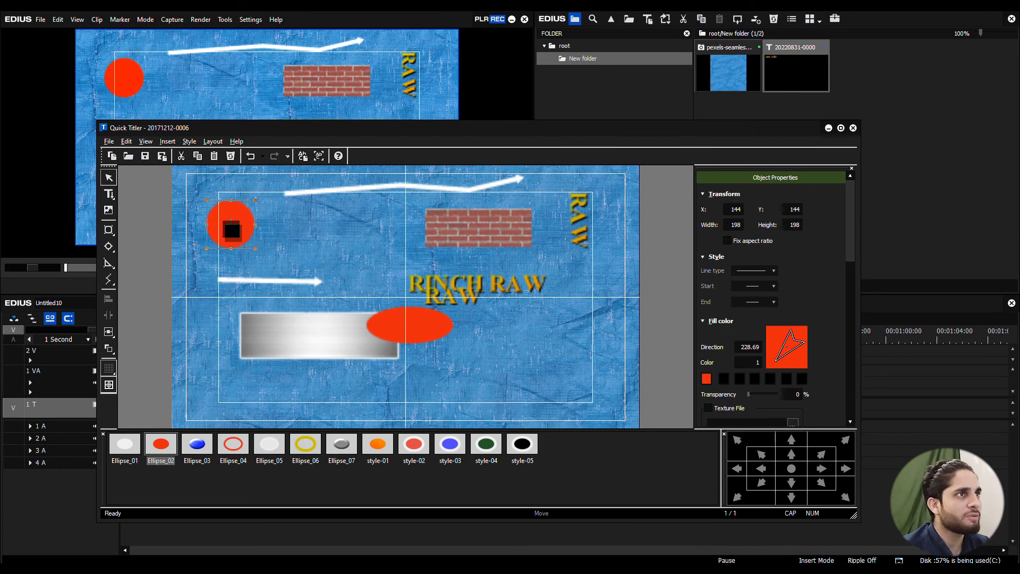
click(317, 159)
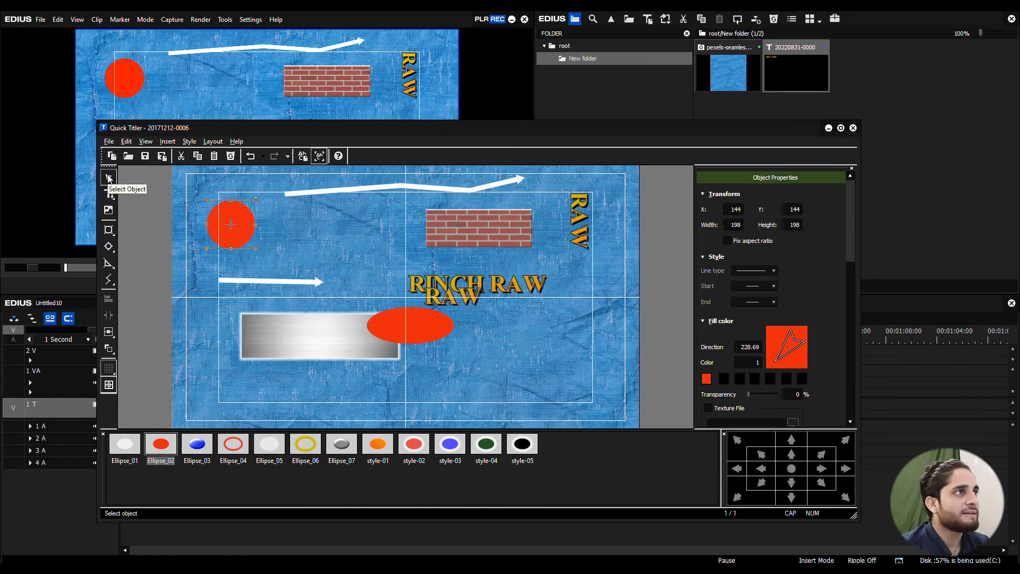
Step: Move the red circle toward the brick rectangle, to about X 468, Y 180
click(499, 206)
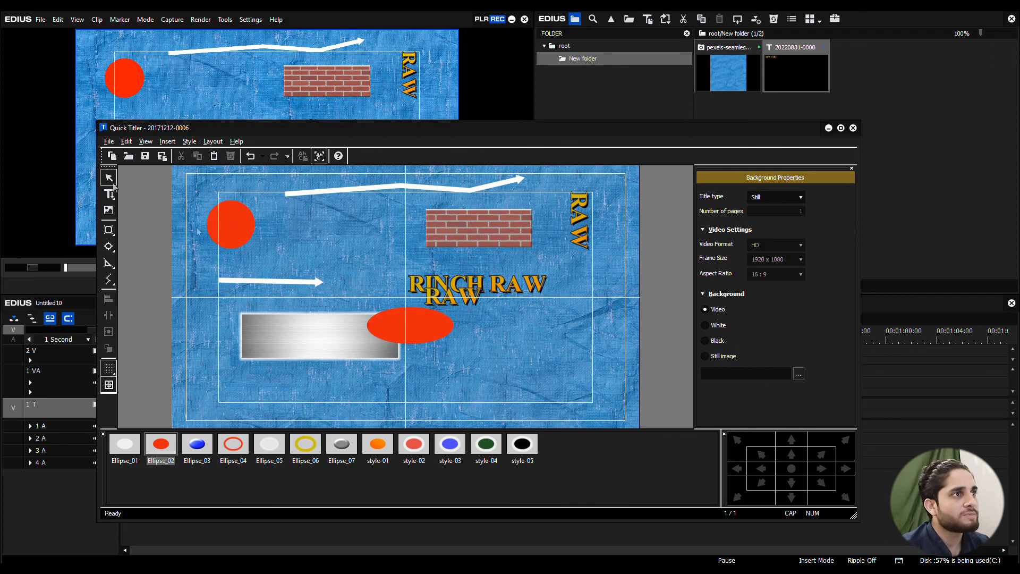
drag(237, 228, 317, 237)
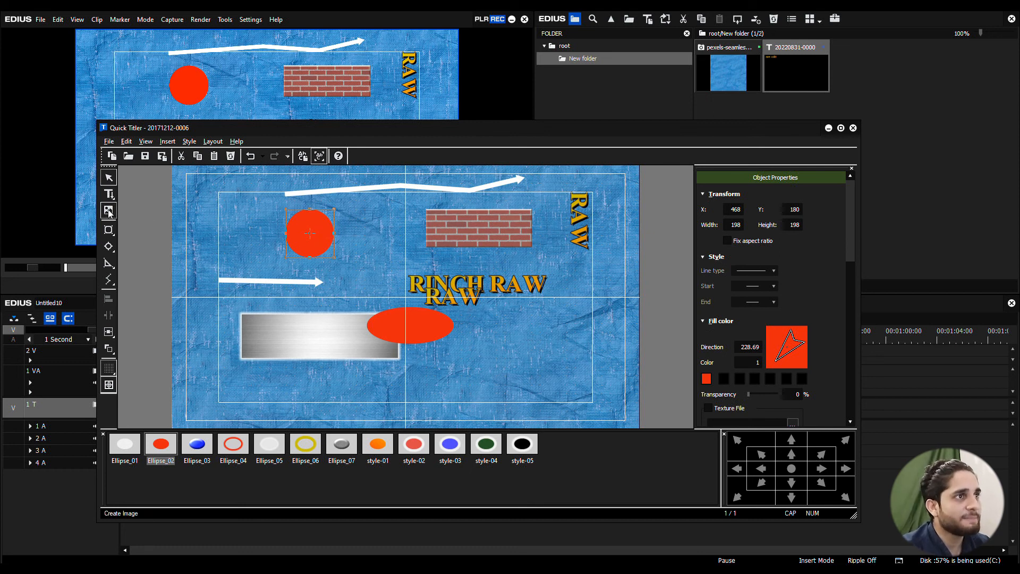
click(121, 141)
mouse_move(159, 141)
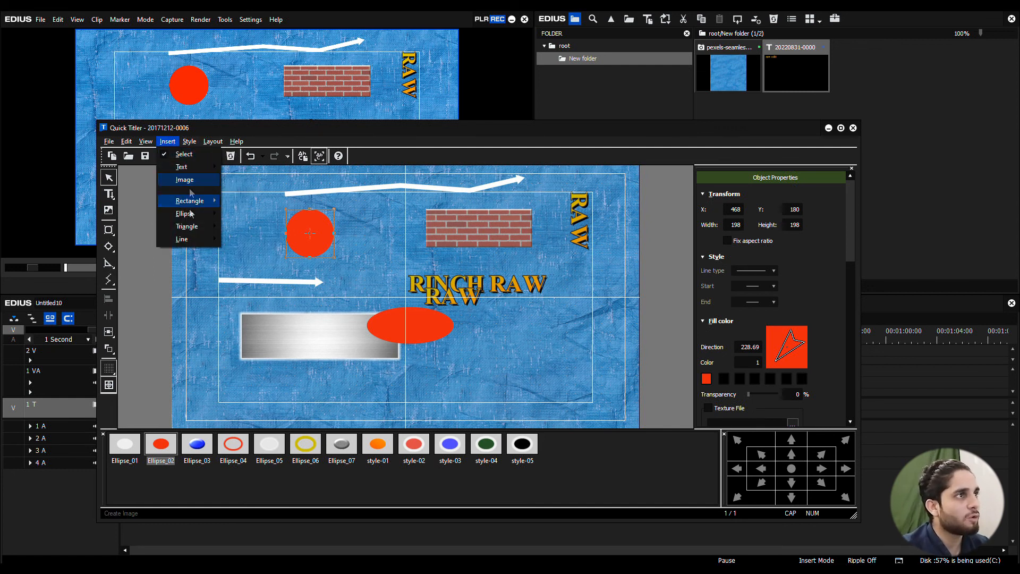
click(136, 302)
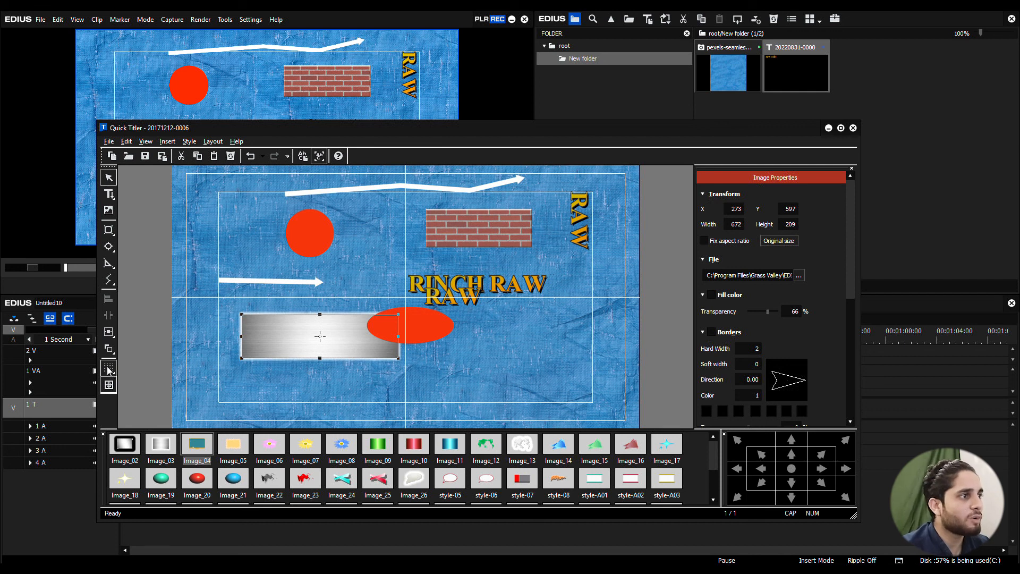
click(251, 283)
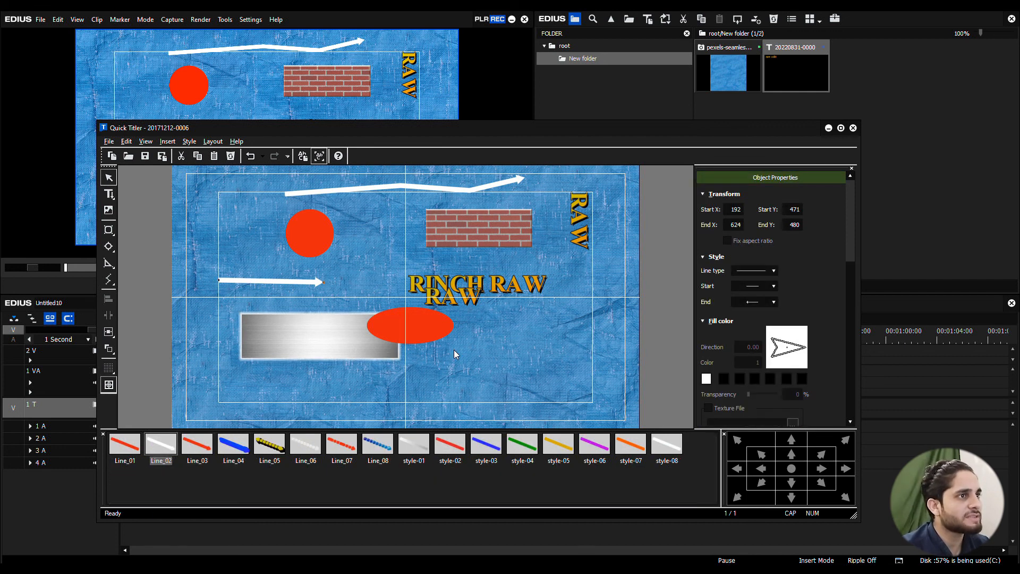
Step: Hide and show the title safe area guides twice, leaving them shown, and deselect the white arrow line
click(109, 386)
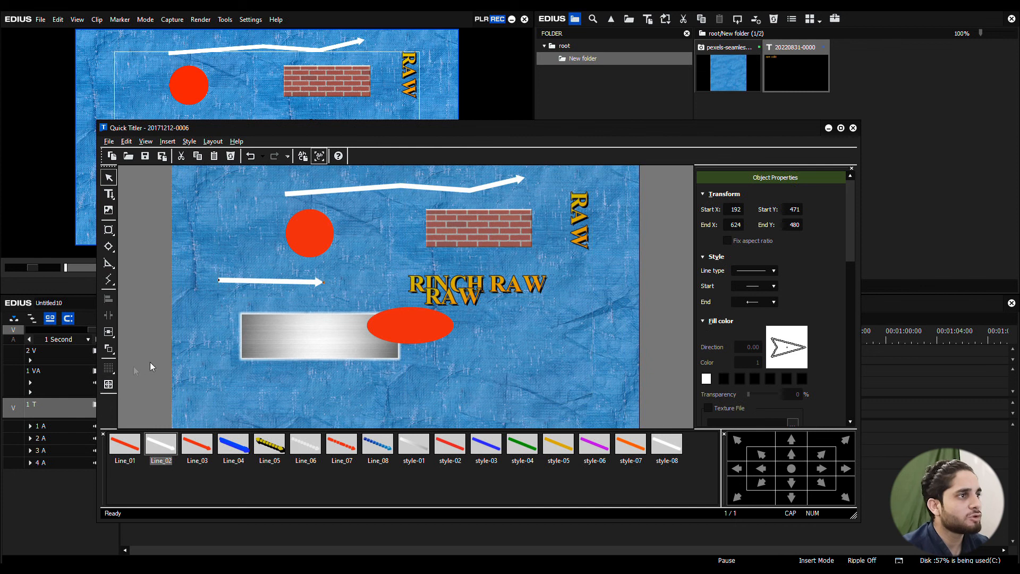
click(109, 385)
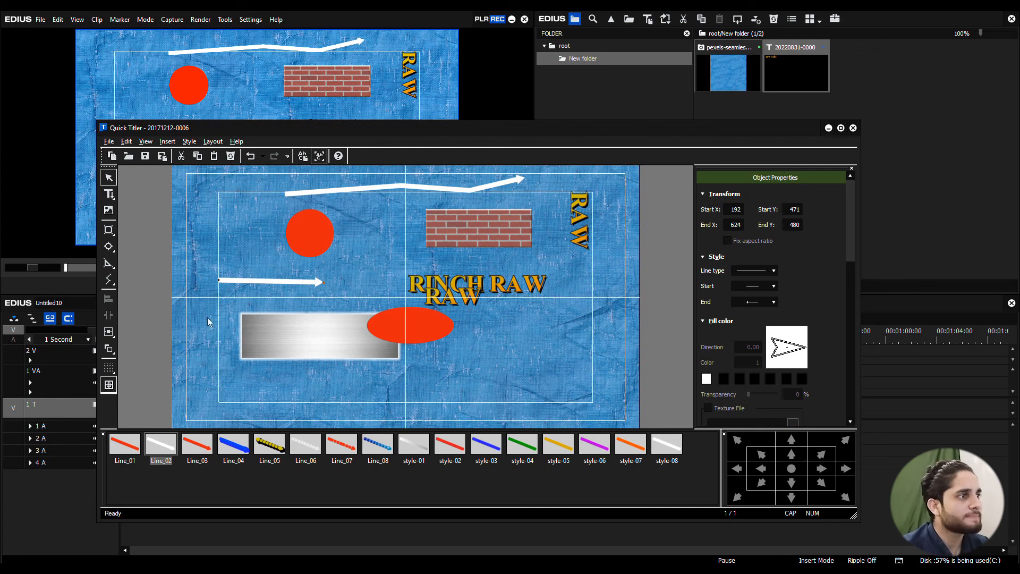
click(203, 277)
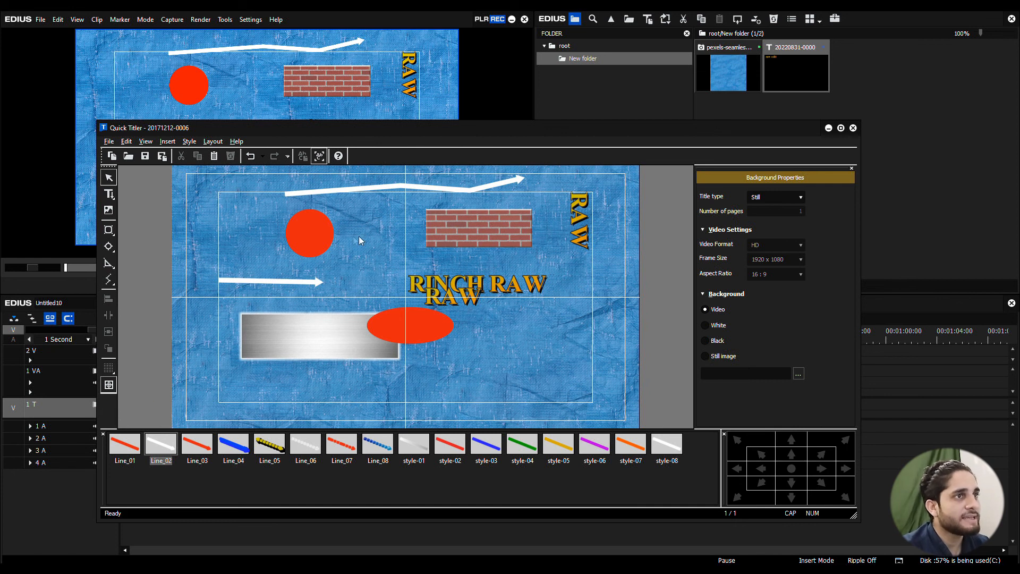
click(109, 385)
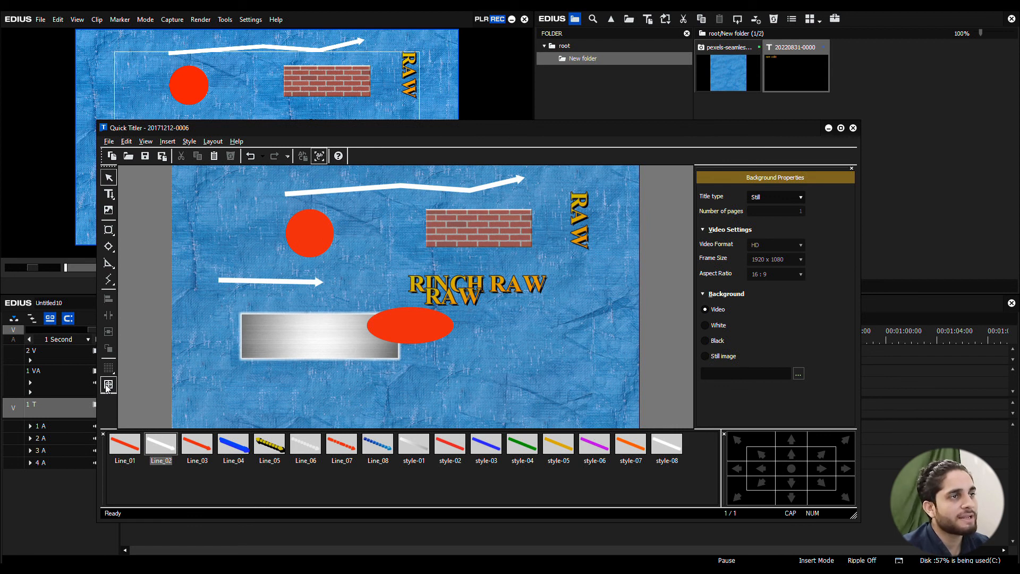
click(108, 385)
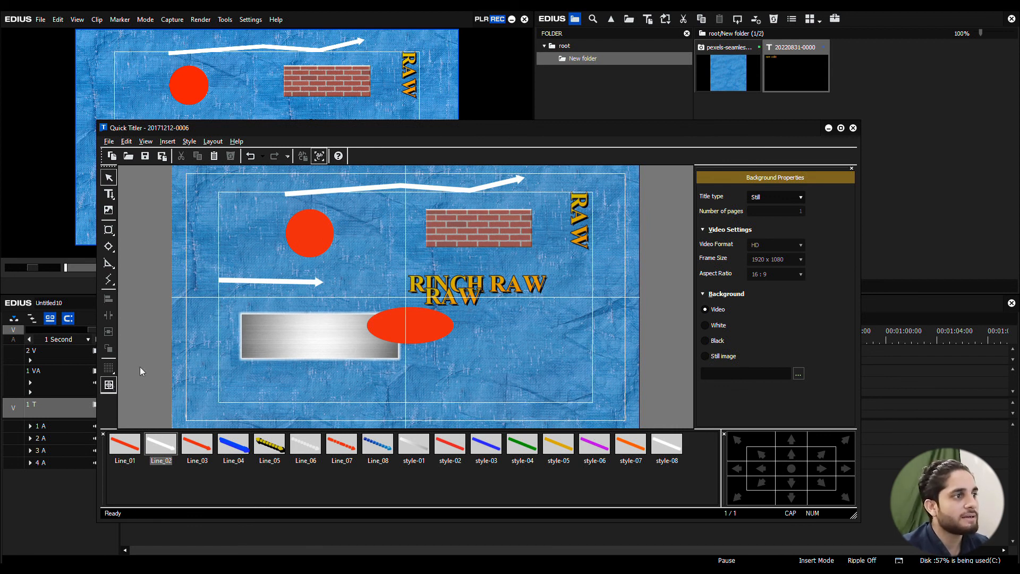